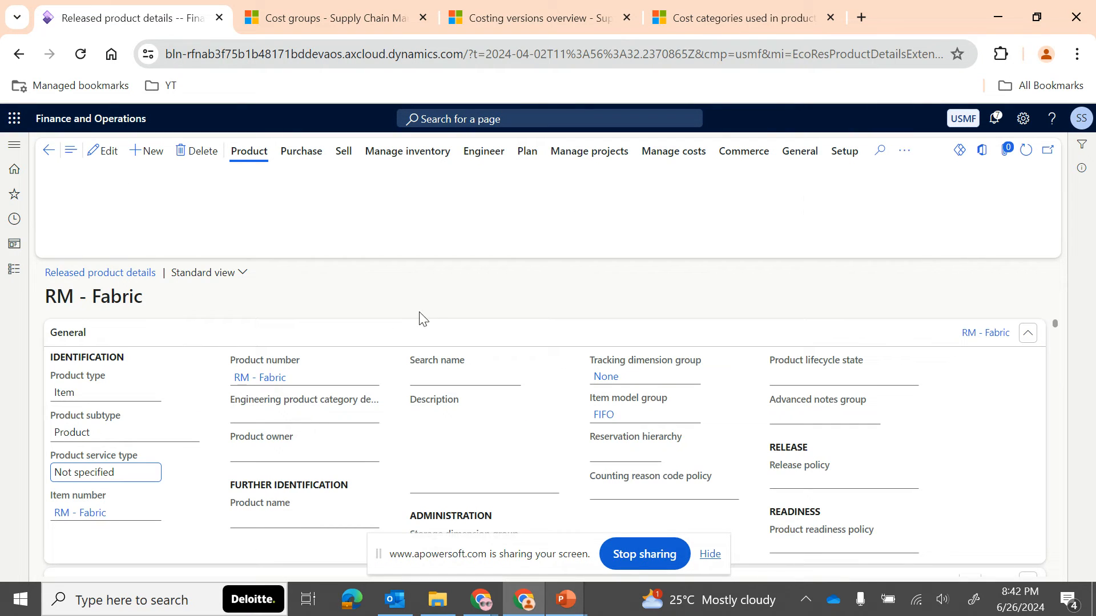
# - Find the calculation group in the Engineer section of the RM - Fabric released product
pyautogui.scroll(-3, 399, 428)
pyautogui.scroll(-10, 400, 428)
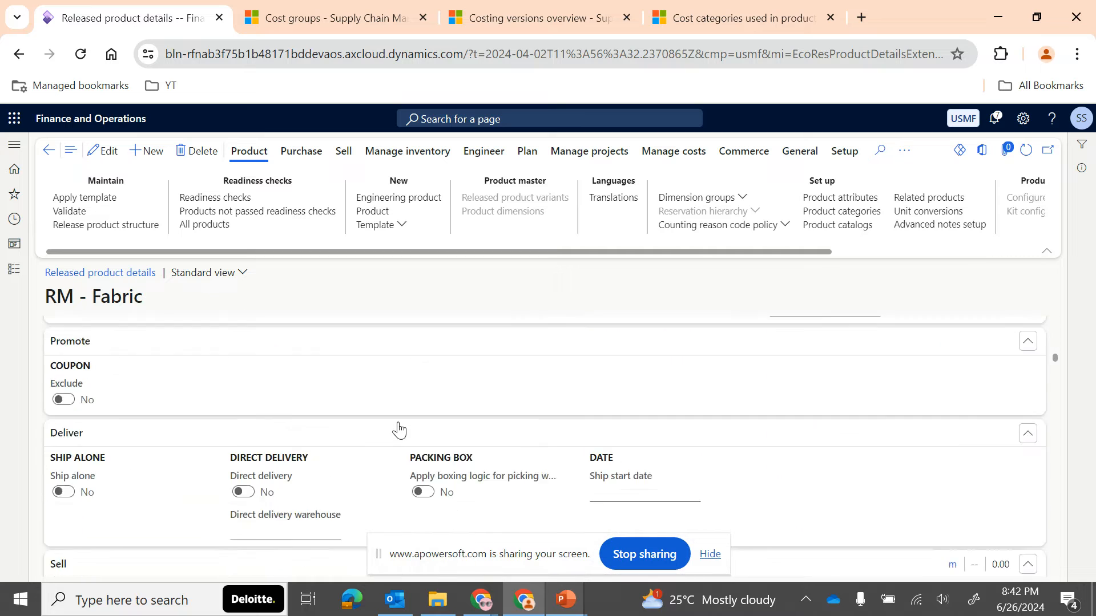
pyautogui.scroll(-10, 399, 428)
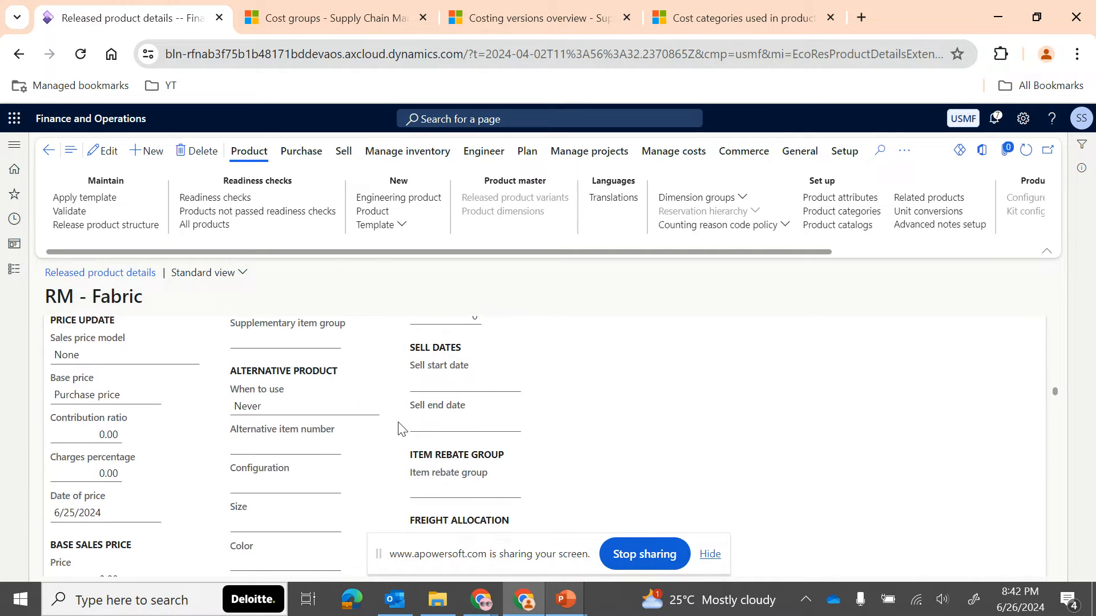
pyautogui.scroll(-10, 399, 428)
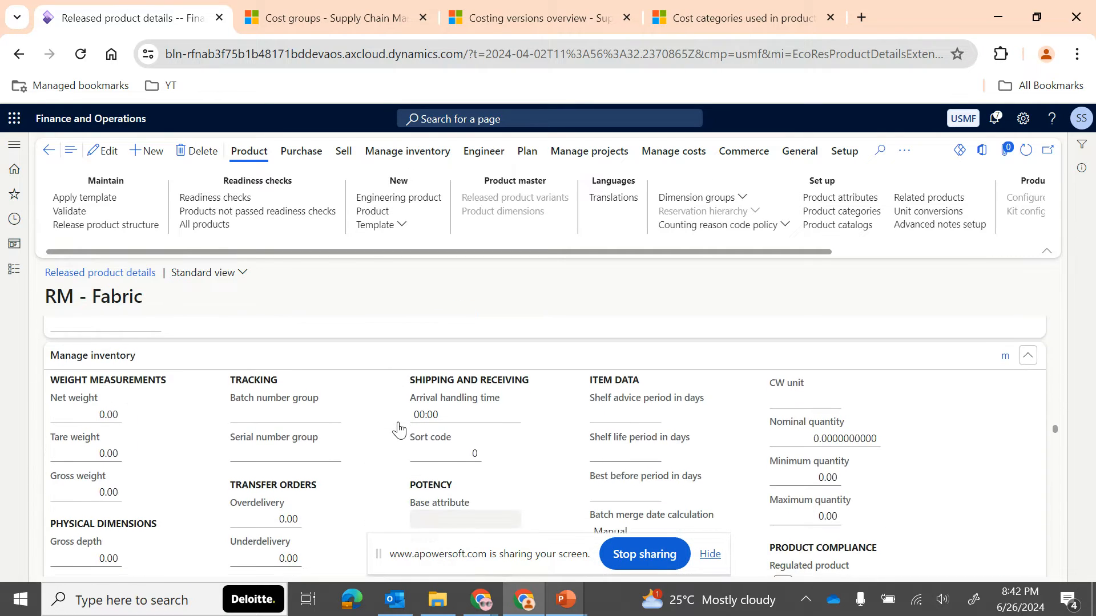
pyautogui.scroll(-3, 400, 428)
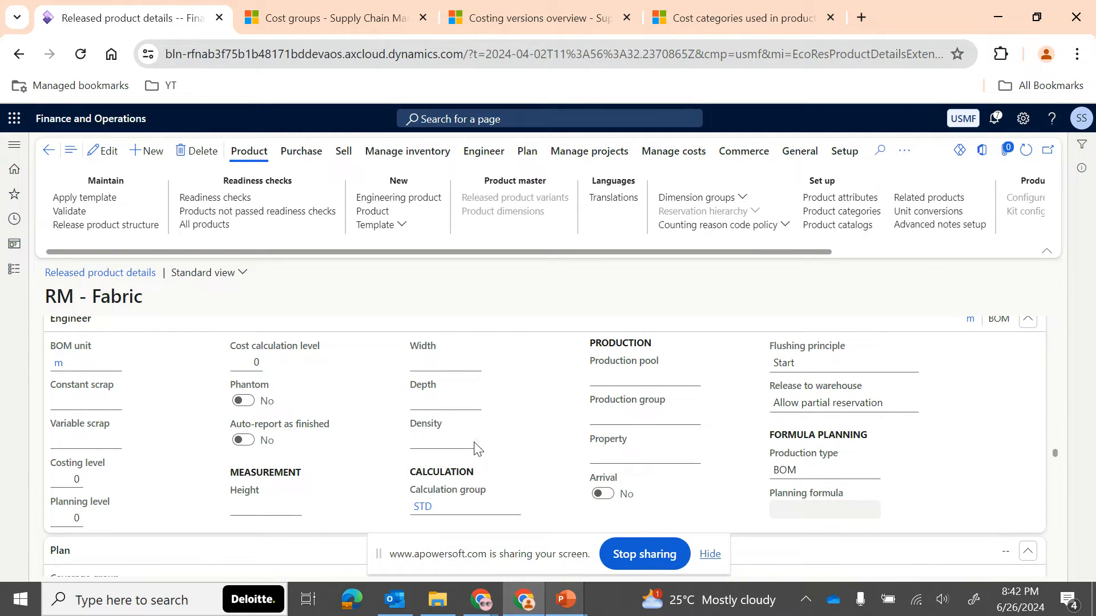
pyautogui.click(474, 448)
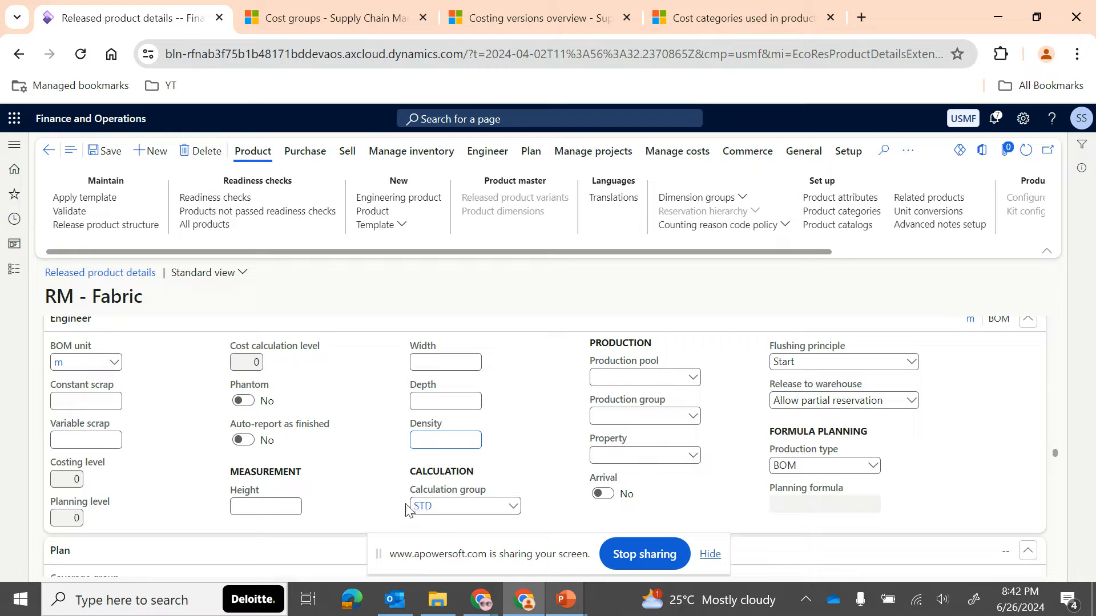
pyautogui.moveTo(443, 497)
# - Open the Inventory and warehouse management parameters page in the Inventory management module
pyautogui.click(14, 269)
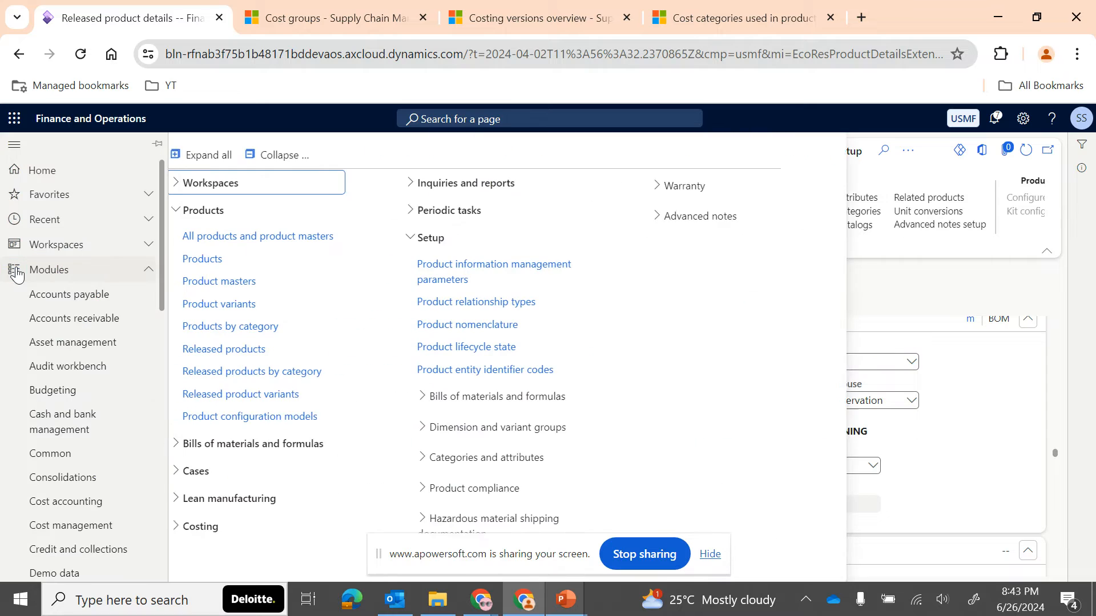
pyautogui.scroll(-8, 37, 419)
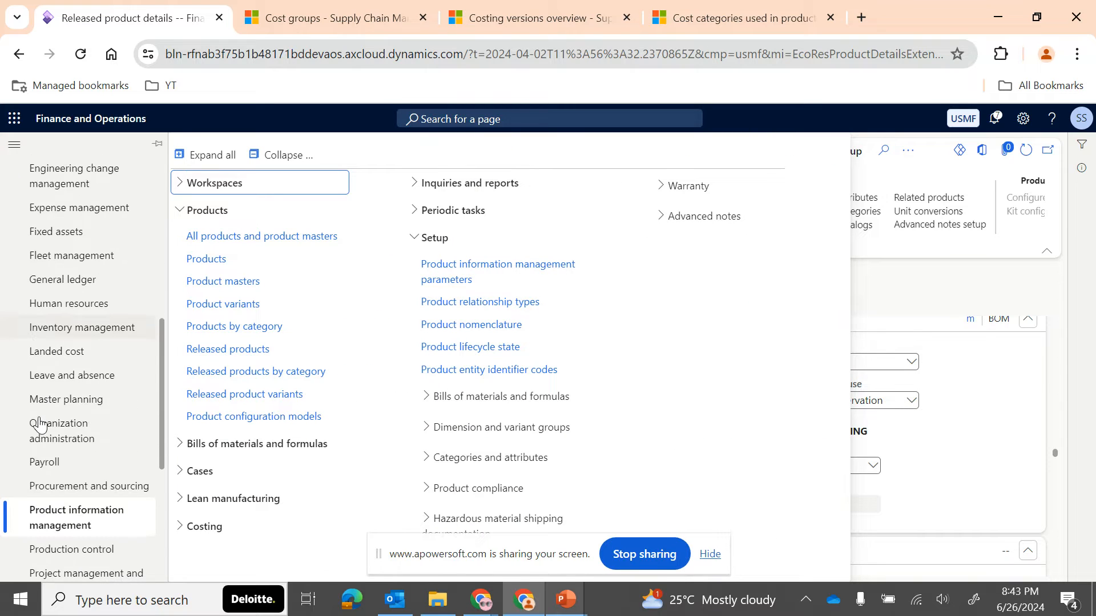
pyautogui.click(91, 325)
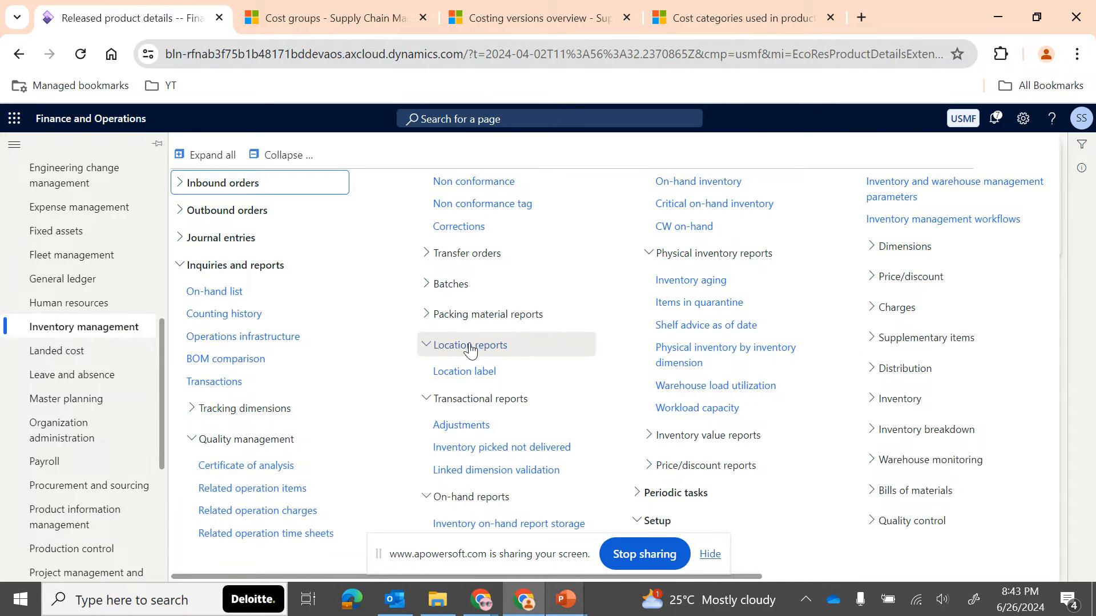
pyautogui.click(919, 191)
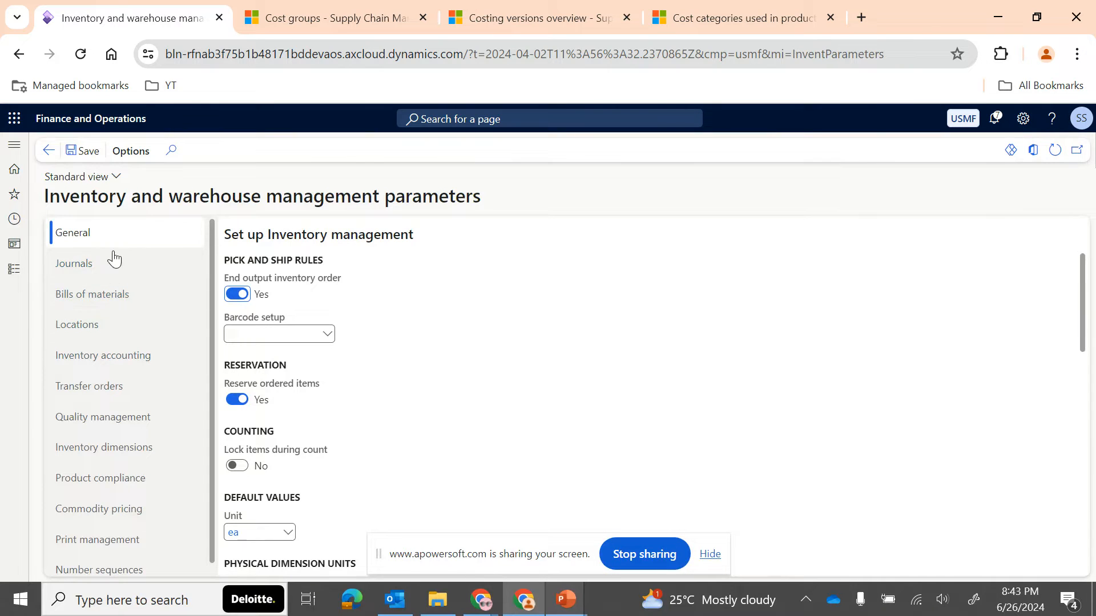
# - Look through the Bills of materials, Commodity pricing and General parameters, ending on the default calculation group under Inventory accounting
pyautogui.click(124, 300)
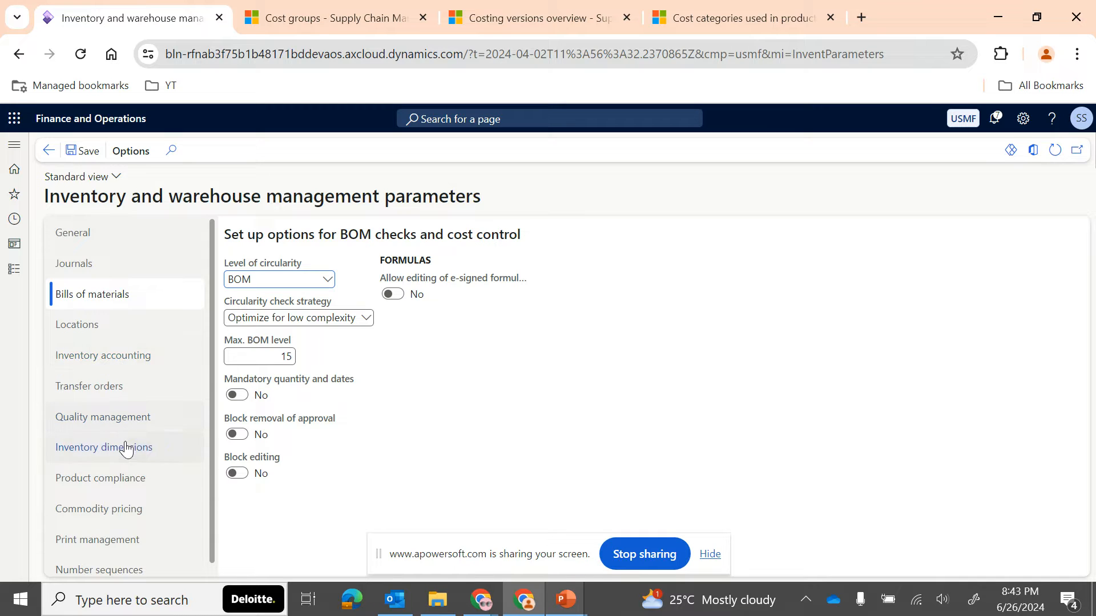
pyautogui.scroll(-1, 127, 448)
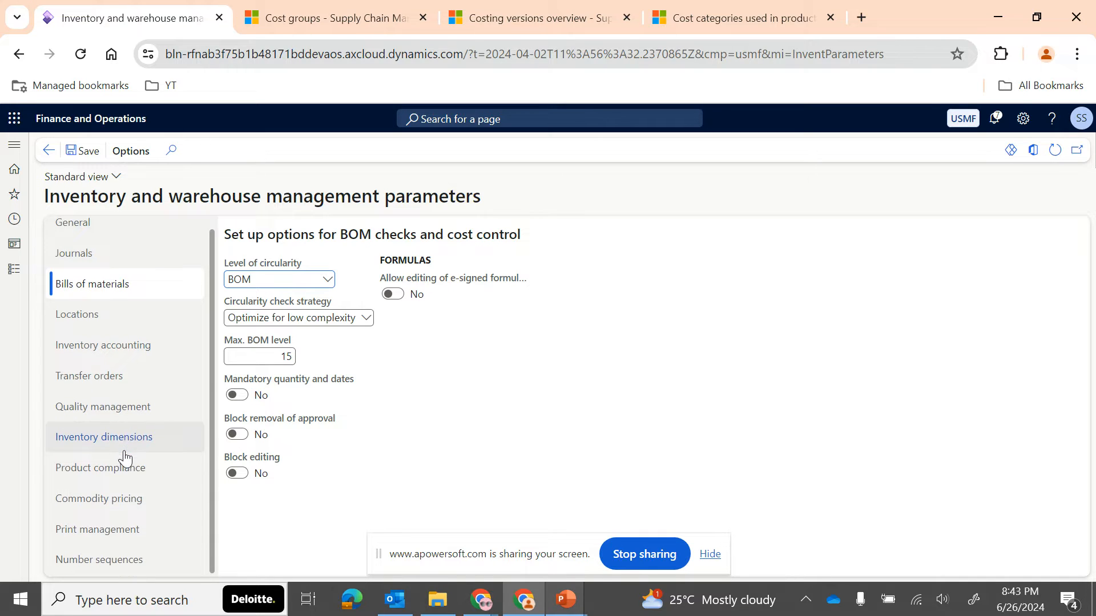
pyautogui.click(119, 507)
pyautogui.scroll(1, 118, 423)
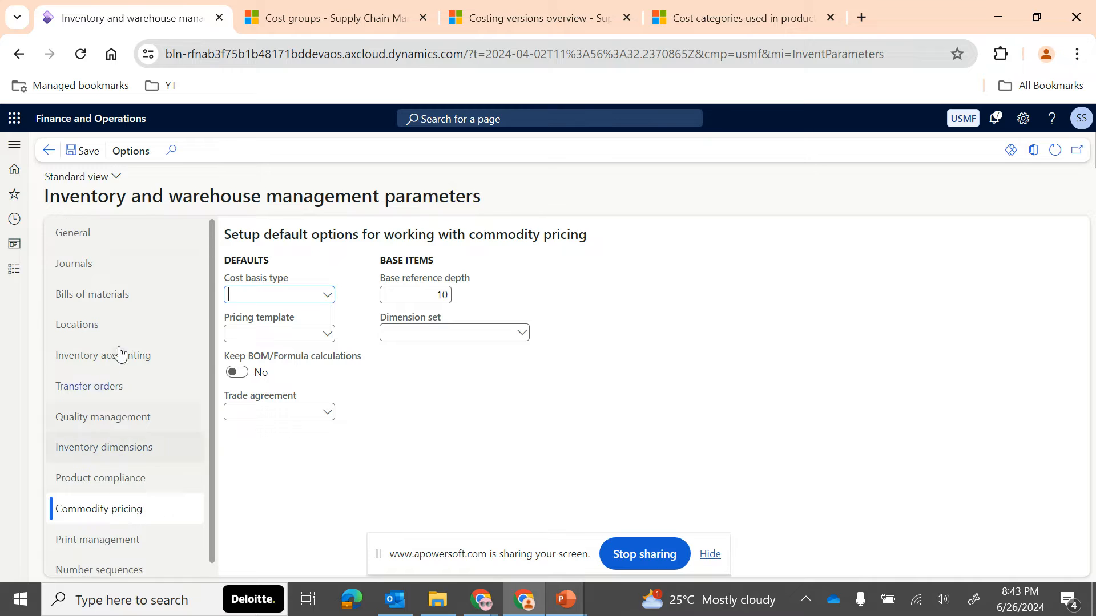
pyautogui.click(109, 243)
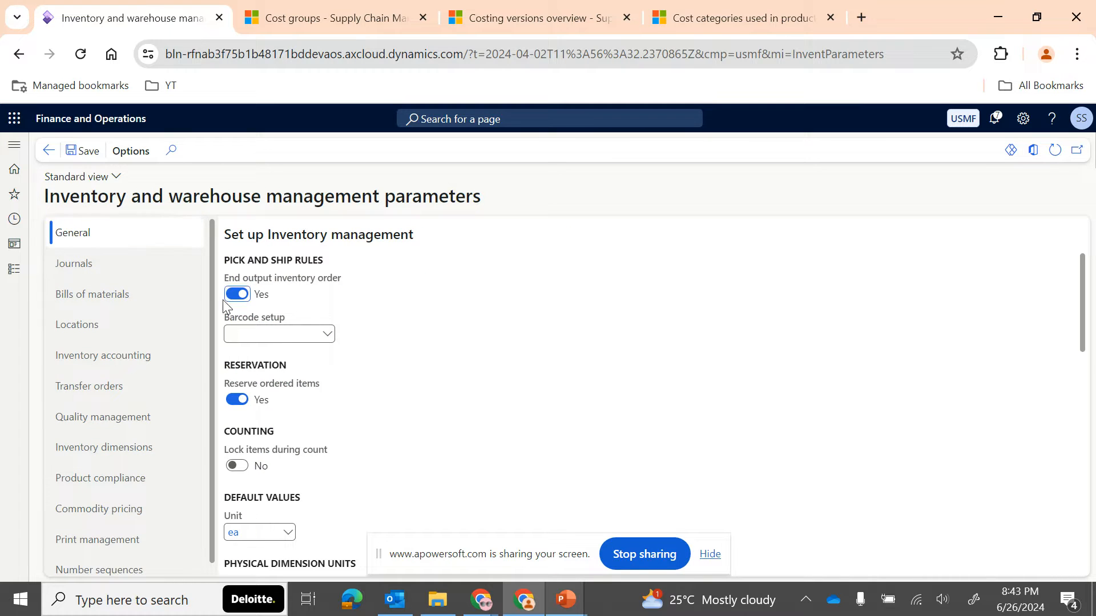
pyautogui.scroll(-7, 351, 384)
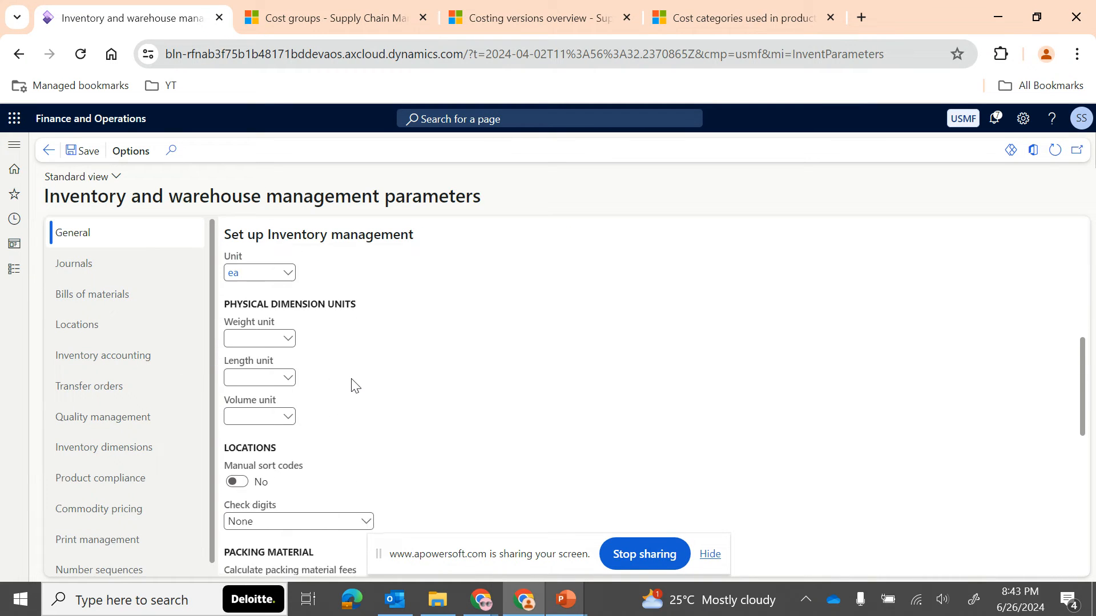
pyautogui.scroll(-3, 350, 384)
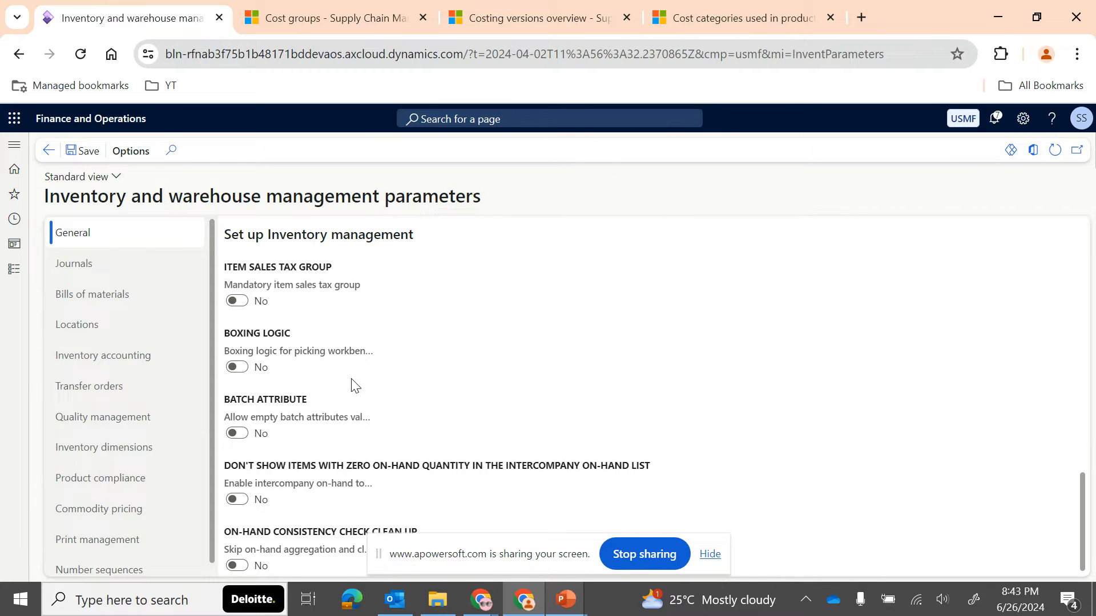
pyautogui.scroll(6, 354, 384)
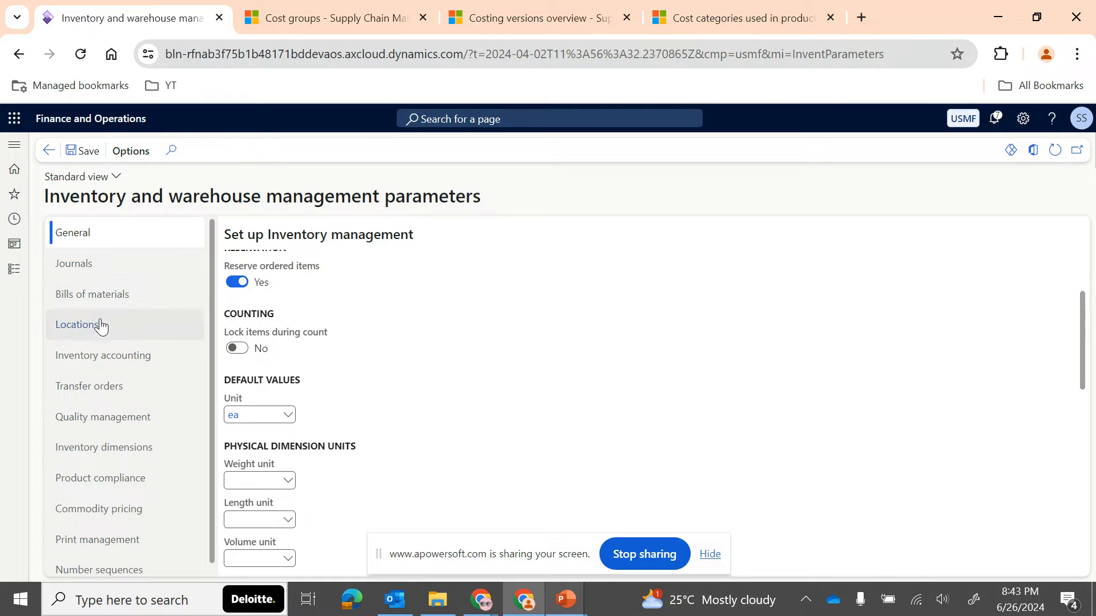
pyautogui.click(101, 358)
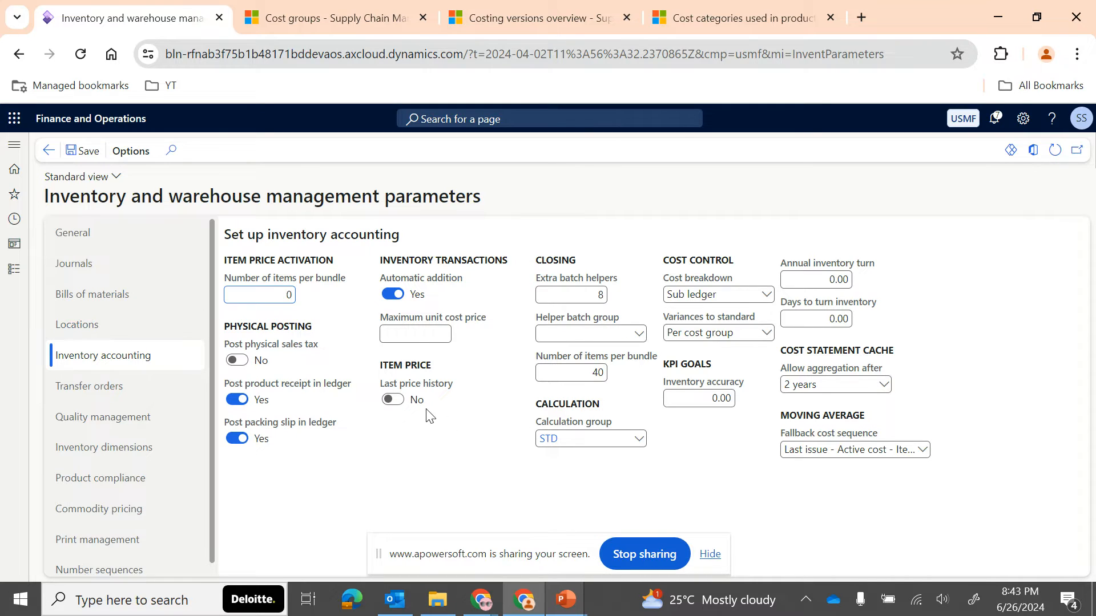
# - Open the RM - Fabric item from the released products in Product information management
pyautogui.click(15, 270)
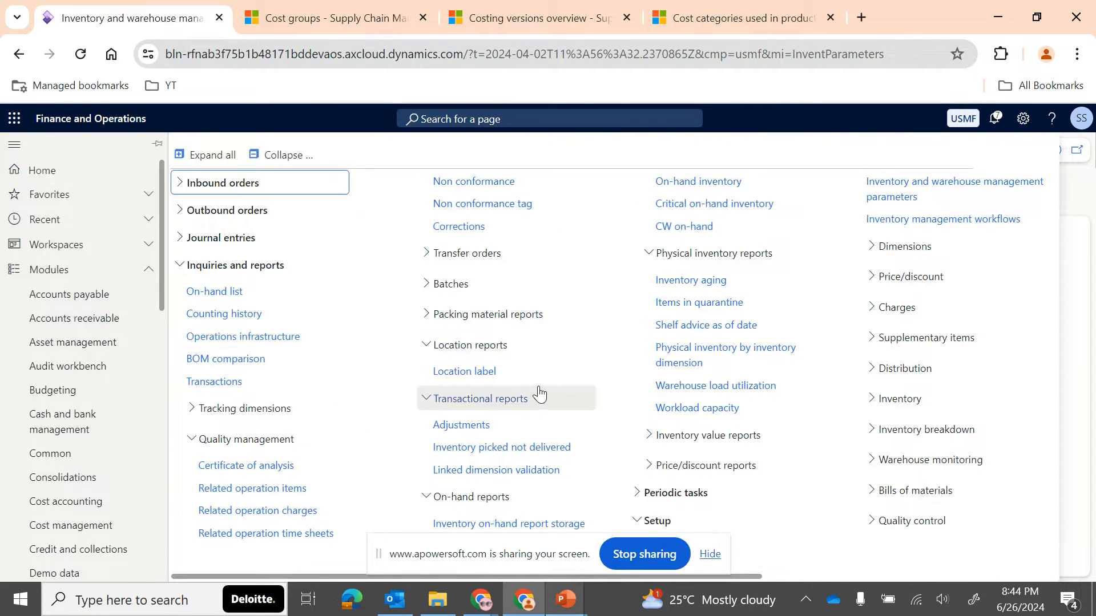
pyautogui.scroll(-5, 92, 401)
pyautogui.scroll(-3, 91, 394)
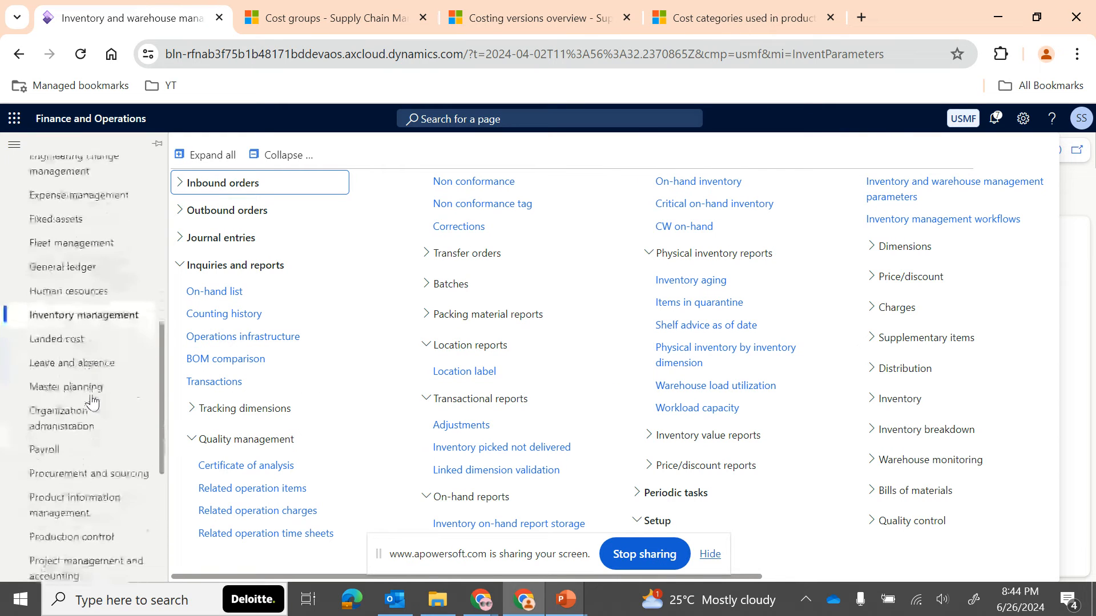
pyautogui.scroll(-1, 82, 423)
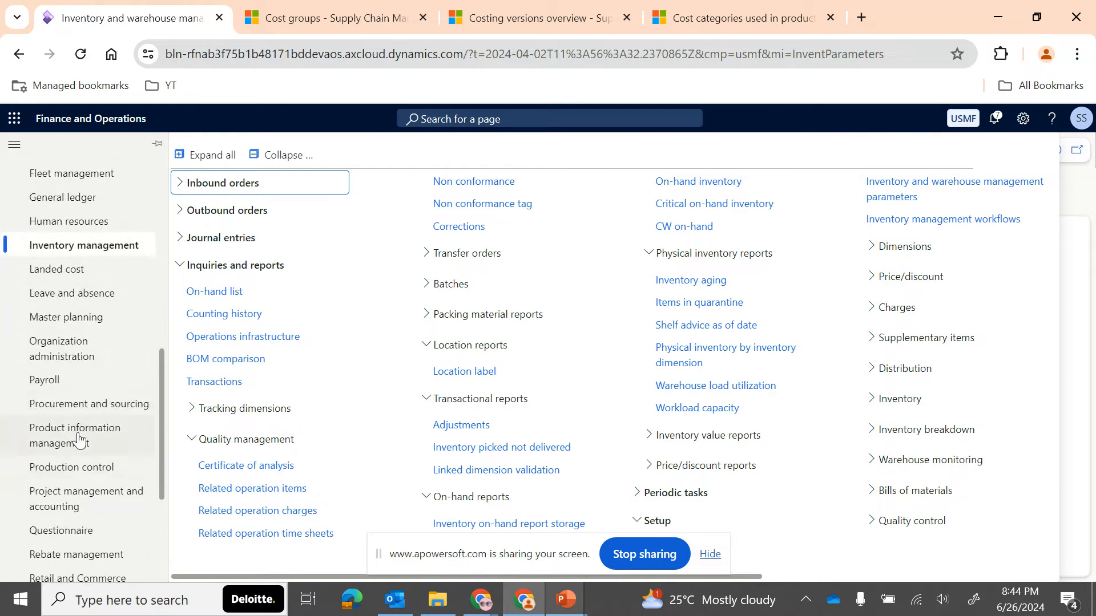
pyautogui.click(71, 469)
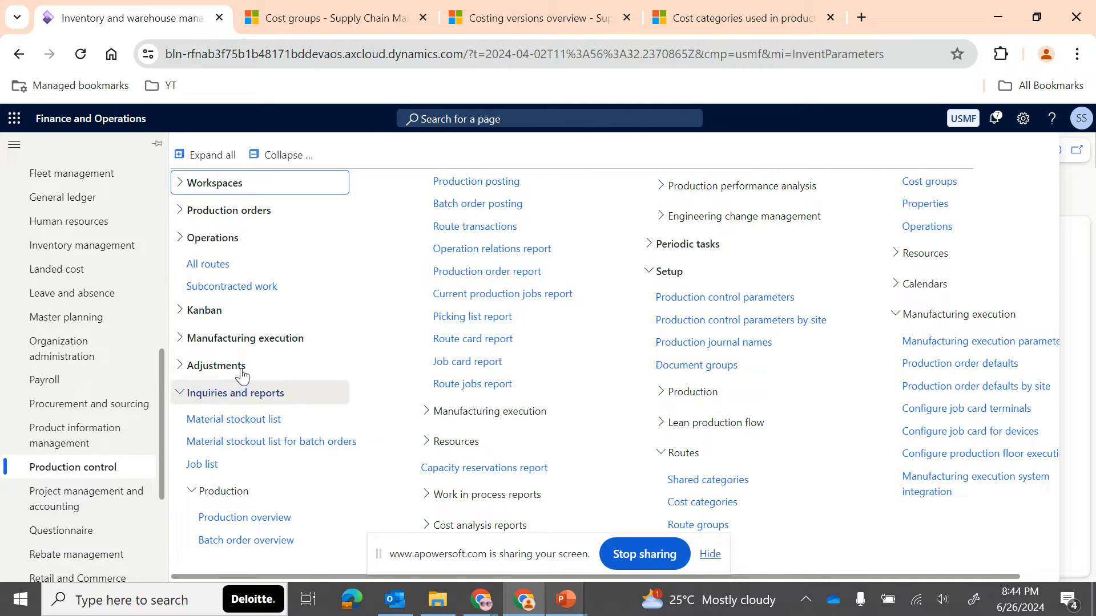
pyautogui.click(78, 449)
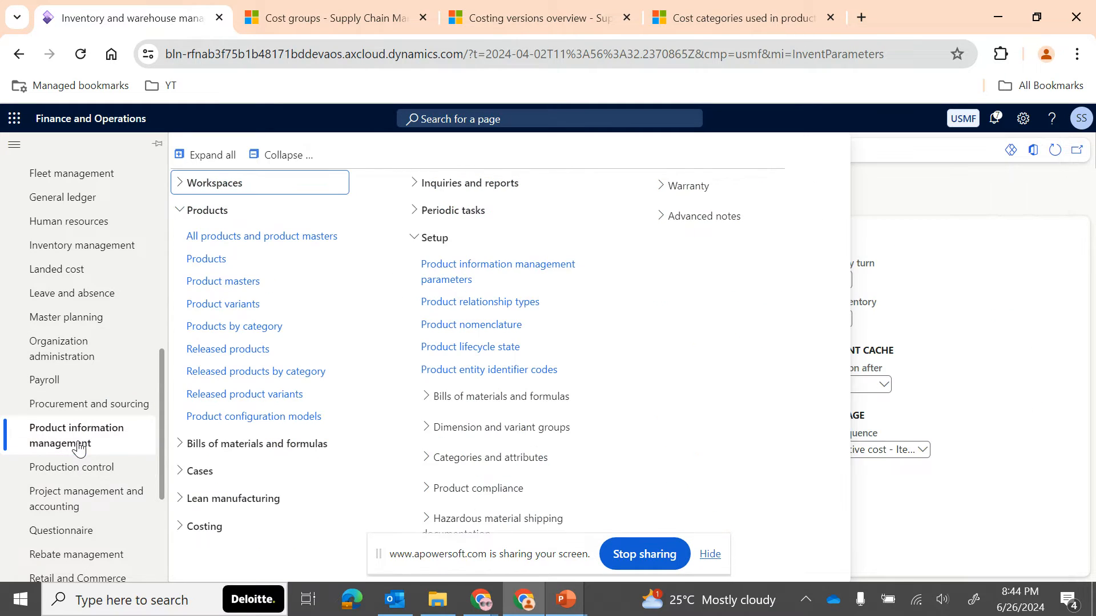
pyautogui.click(239, 350)
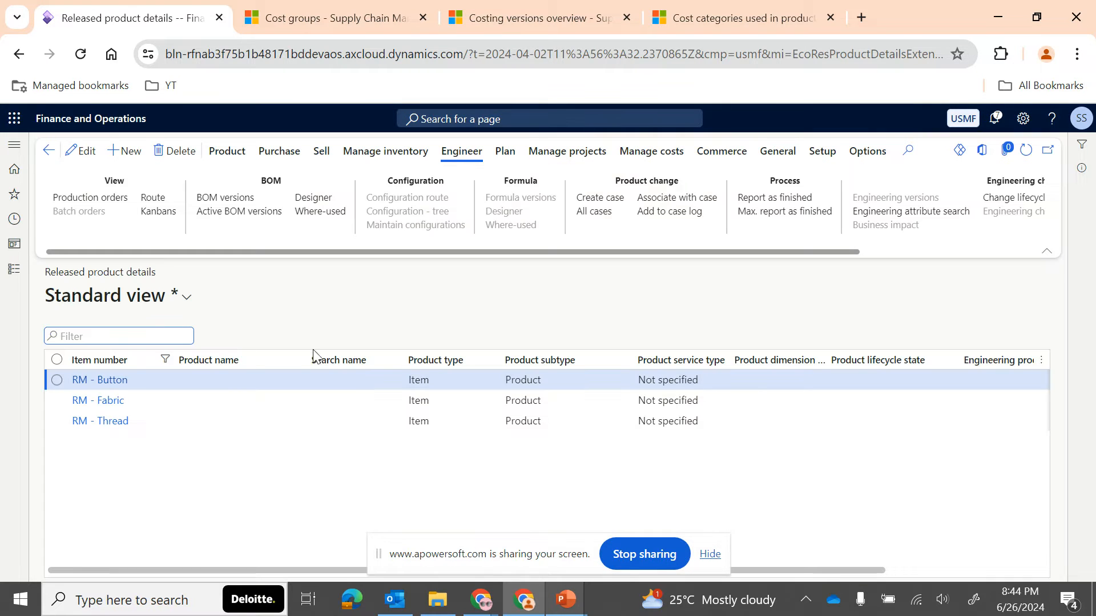
pyautogui.click(112, 402)
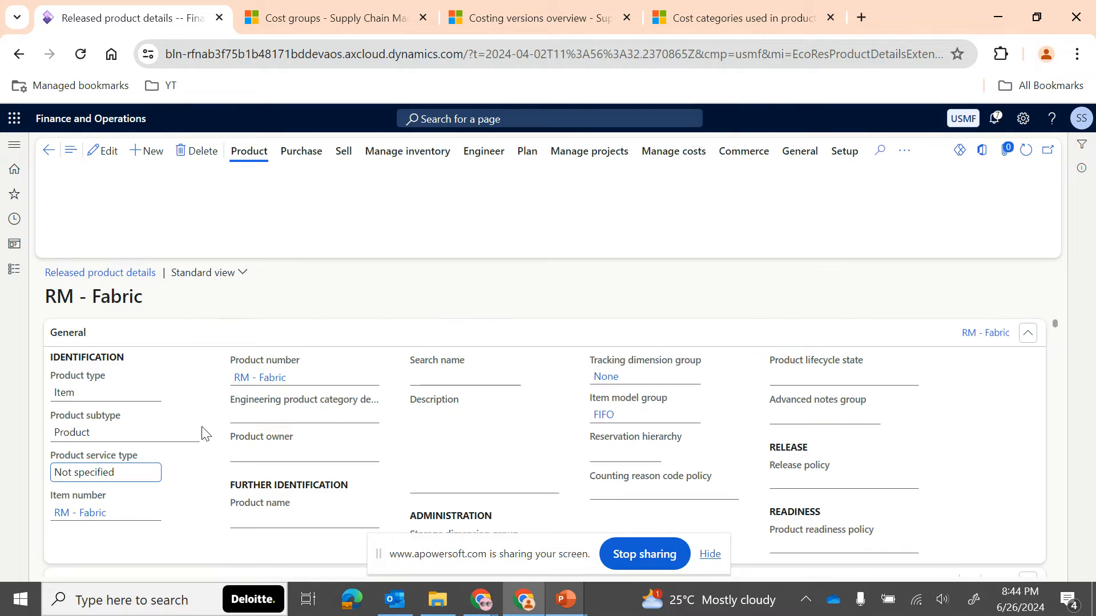
# - Open the STD calculation group linked in RM - Fabric's Engineer section
pyautogui.scroll(-20, 478, 425)
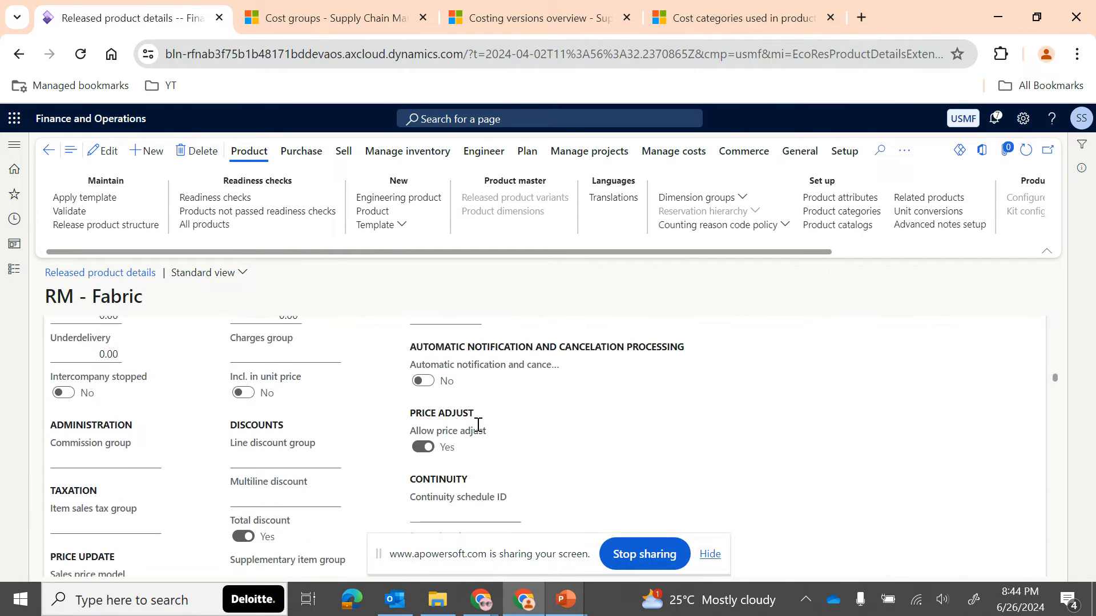
pyautogui.scroll(-15, 478, 429)
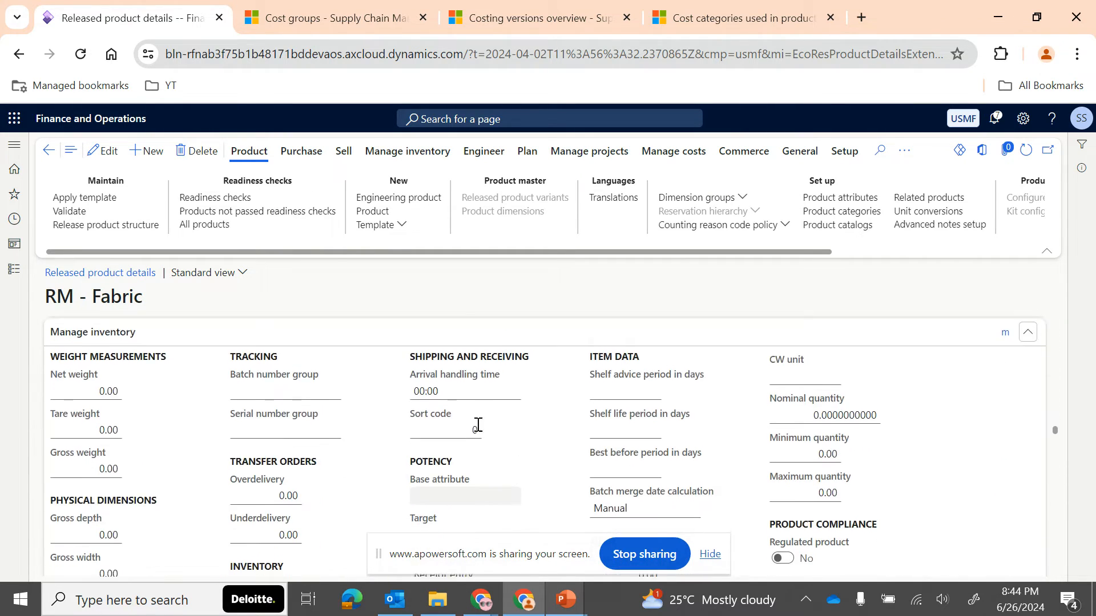
pyautogui.scroll(-4, 478, 425)
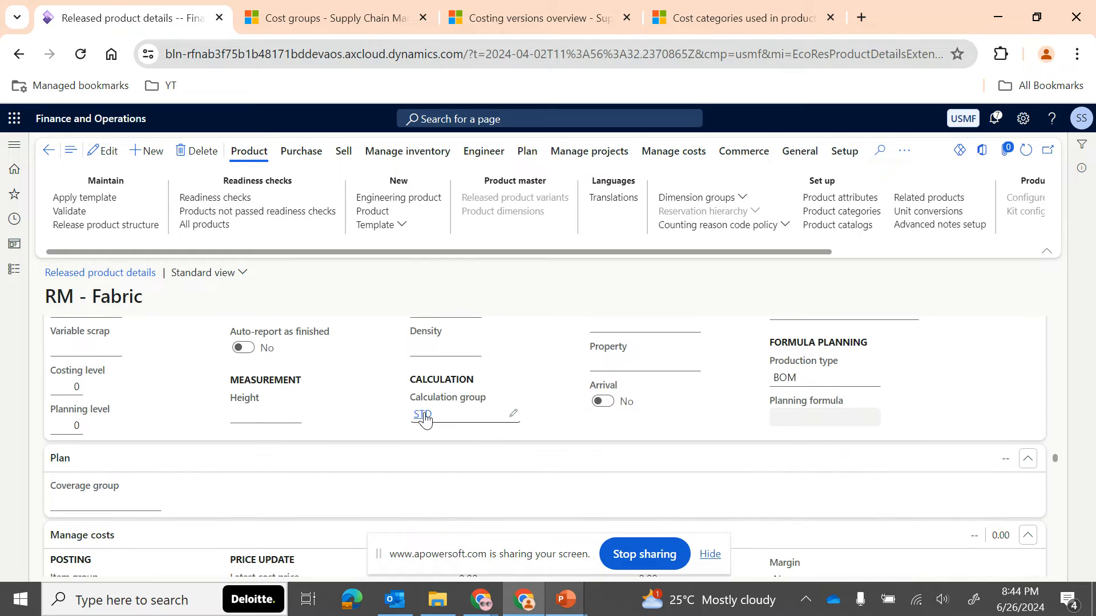
pyautogui.click(423, 414)
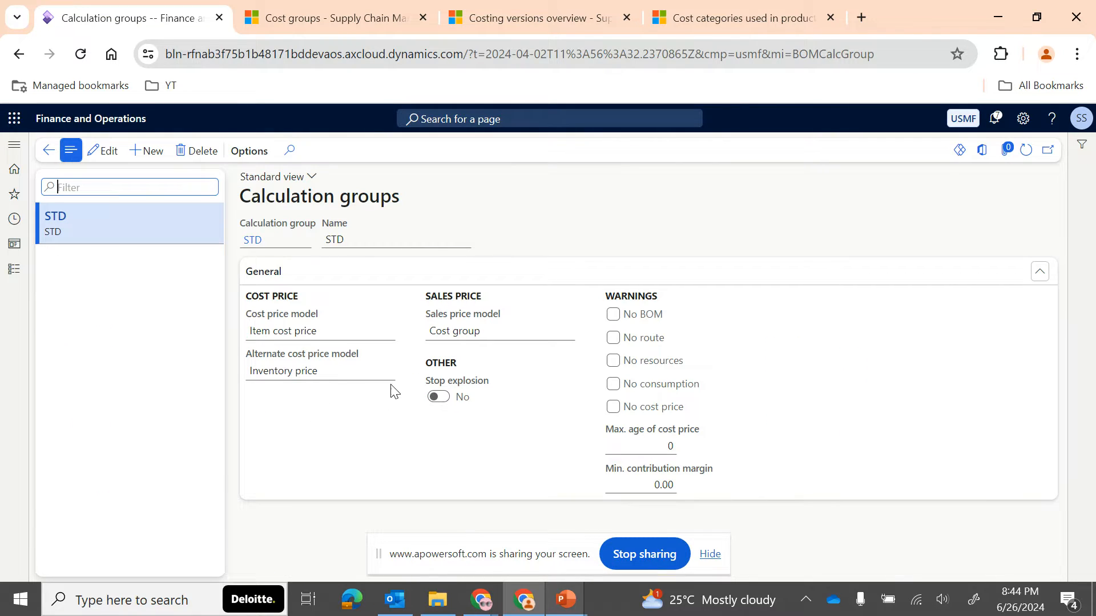
# - Make the STD calculation group editable, consult the Calculation Groups slide in PowerPoint, and return to the browser
pyautogui.click(388, 333)
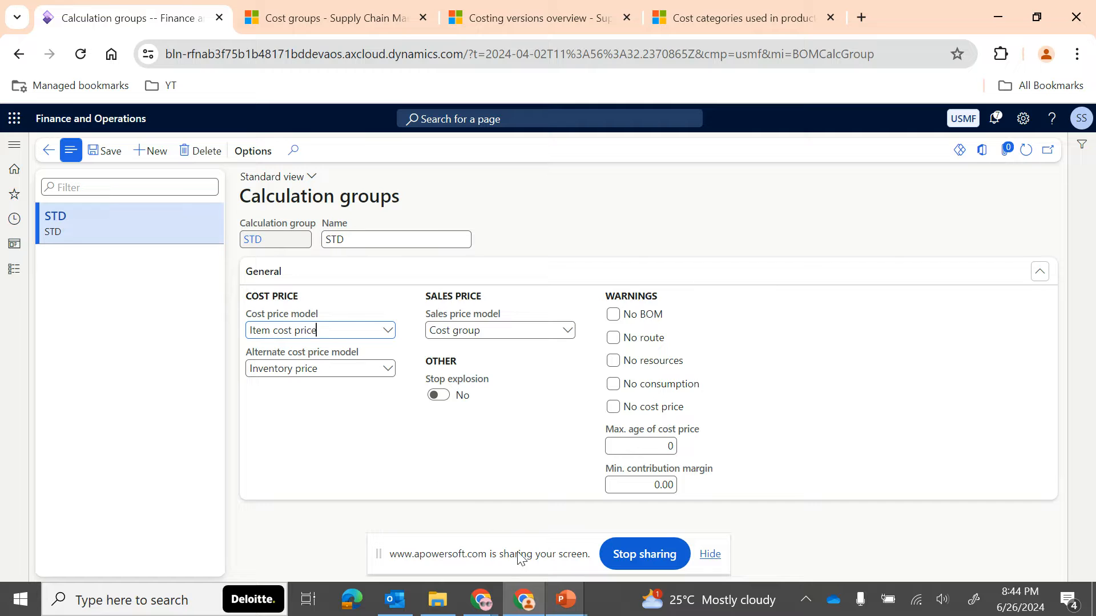
pyautogui.moveTo(562, 598)
pyautogui.click(633, 515)
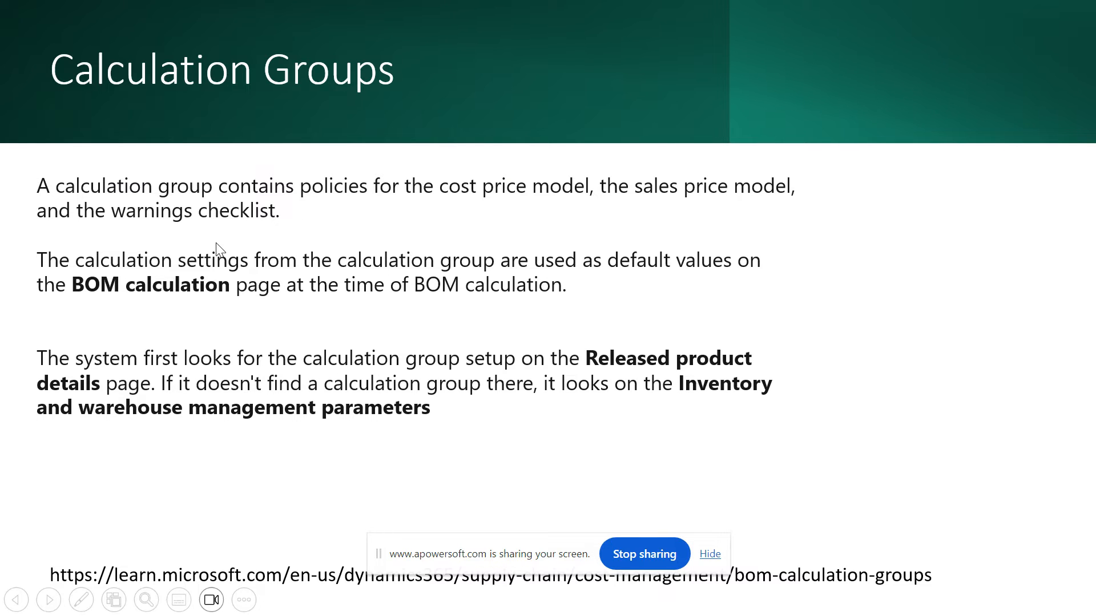
pyautogui.hotkey('alt', 'Tab')
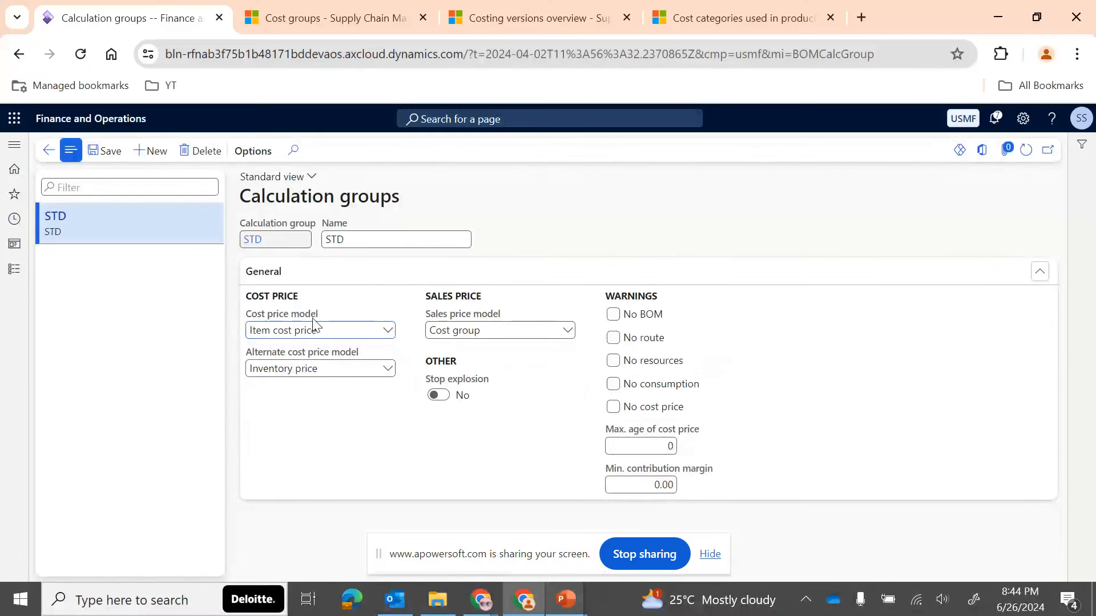
# - Switch the No BOM warning on and off again, and list the available cost price models for STD
pyautogui.click(613, 316)
pyautogui.click(613, 318)
pyautogui.click(388, 332)
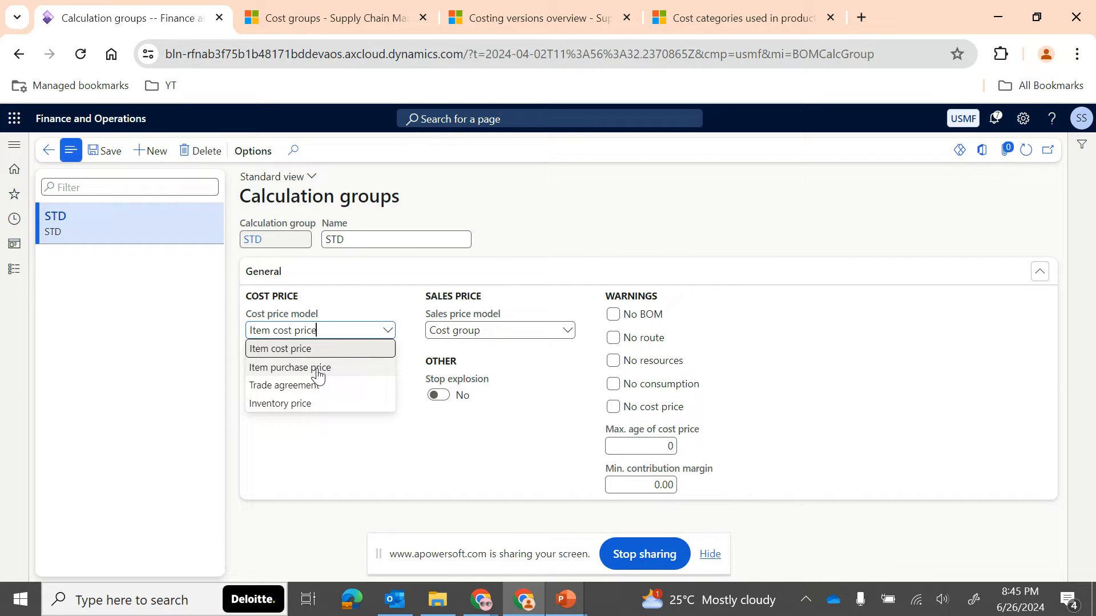
# - Duplicate the Calculation groups browser tab and open the list of all production orders from Production control in the copy
pyautogui.rightClick(139, 13)
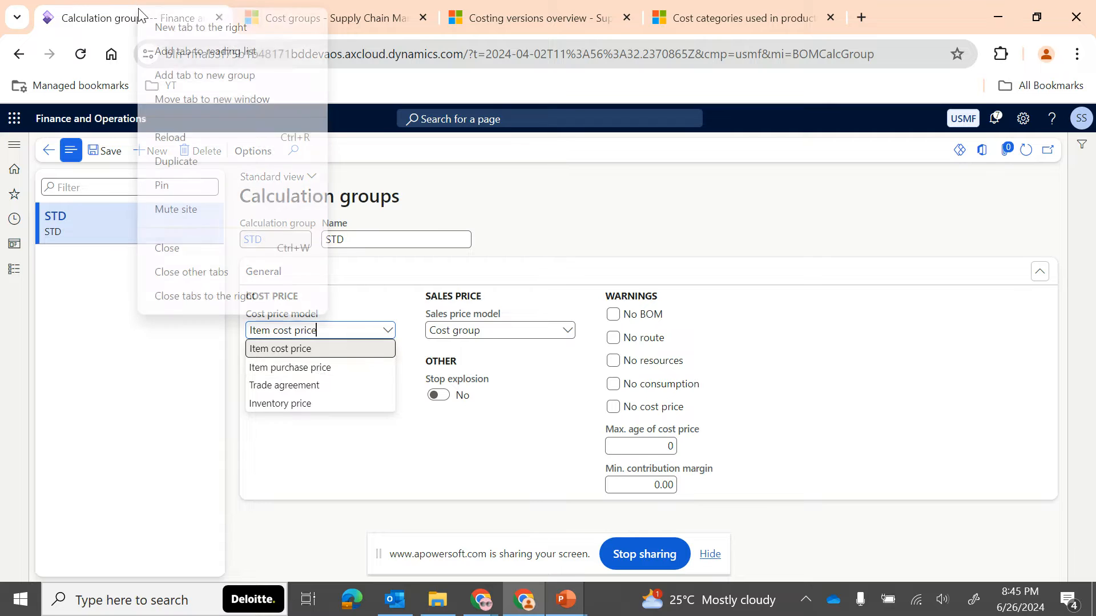
pyautogui.press('Escape')
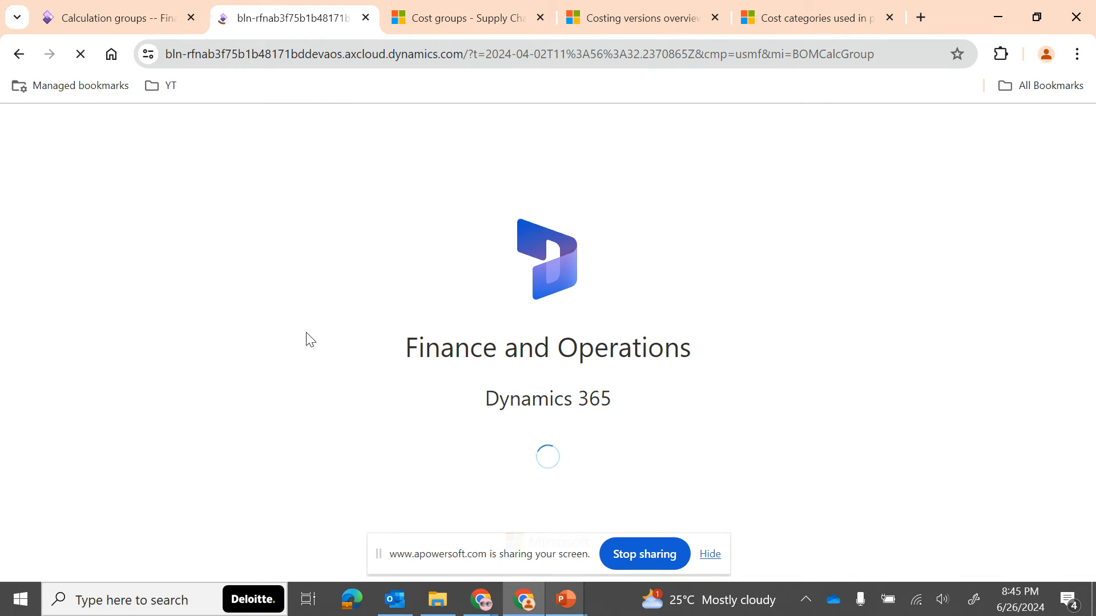
pyautogui.click(19, 276)
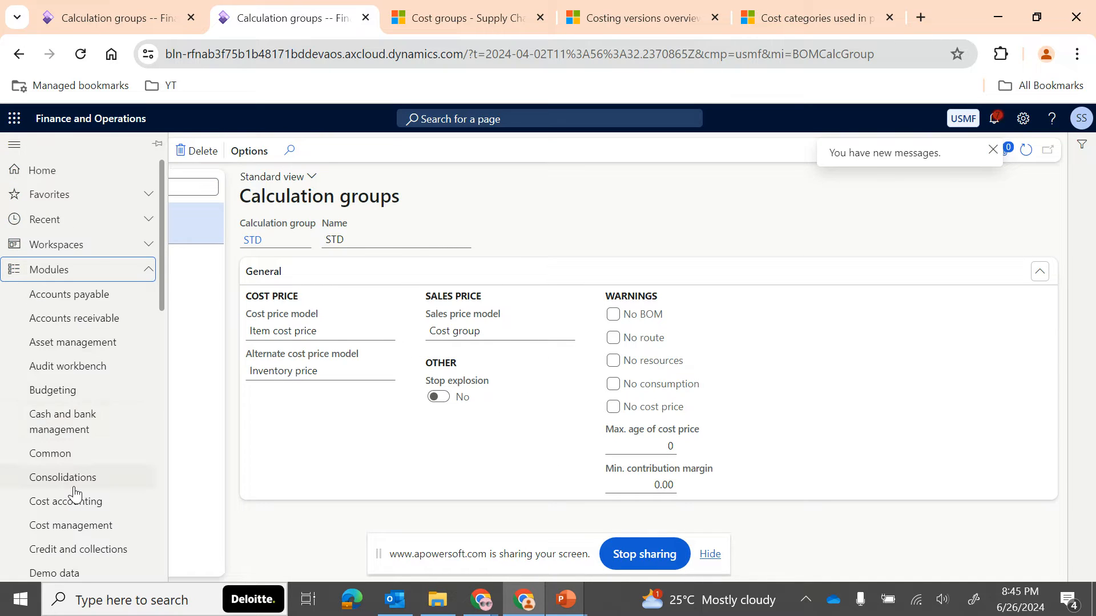
pyautogui.scroll(-10, 73, 492)
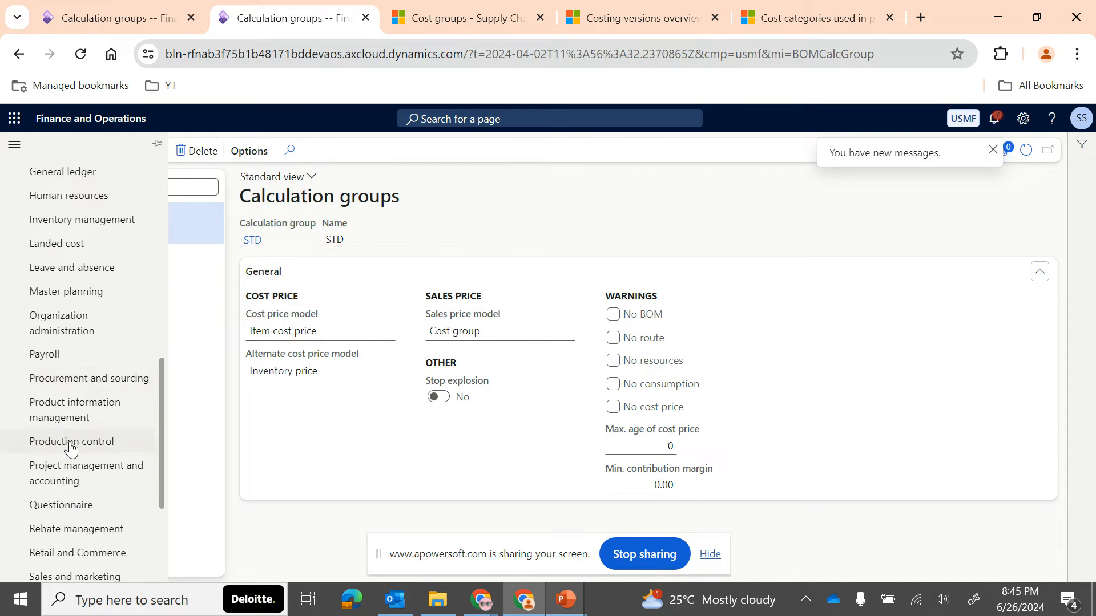
pyautogui.click(70, 442)
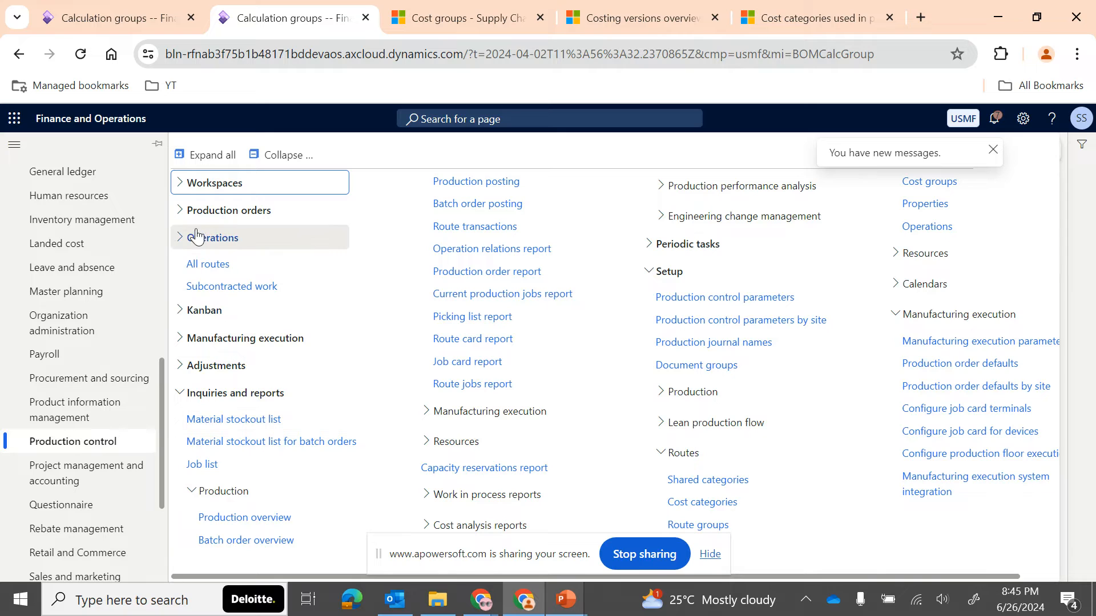
pyautogui.click(198, 208)
pyautogui.click(211, 234)
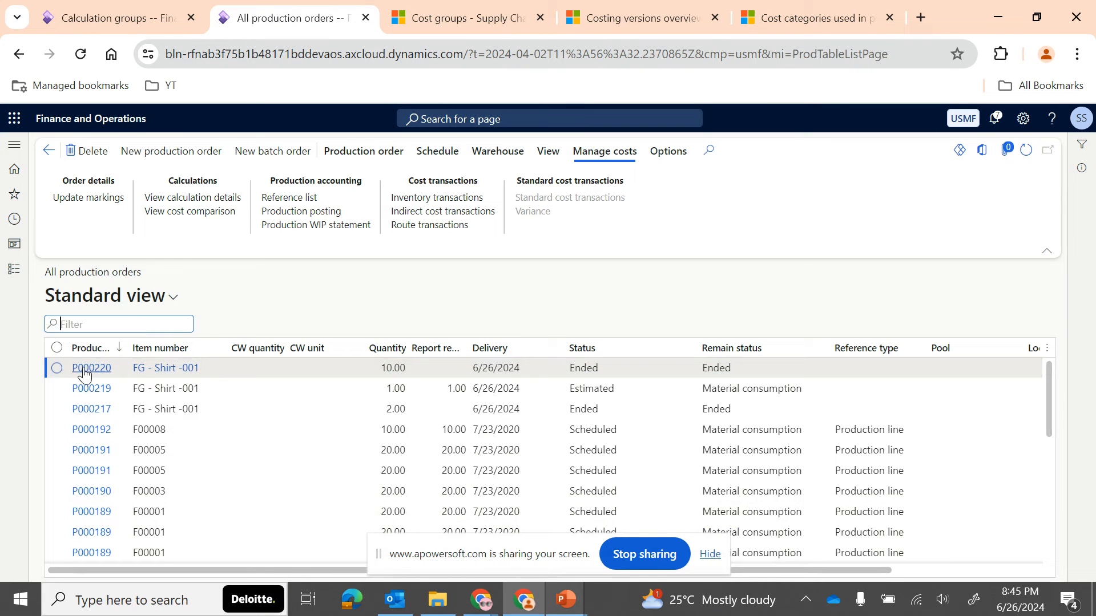
# - Open the calculation details of production order P000220 and examine the RM - Fabric line's calculation group in the costing overview
pyautogui.click(84, 368)
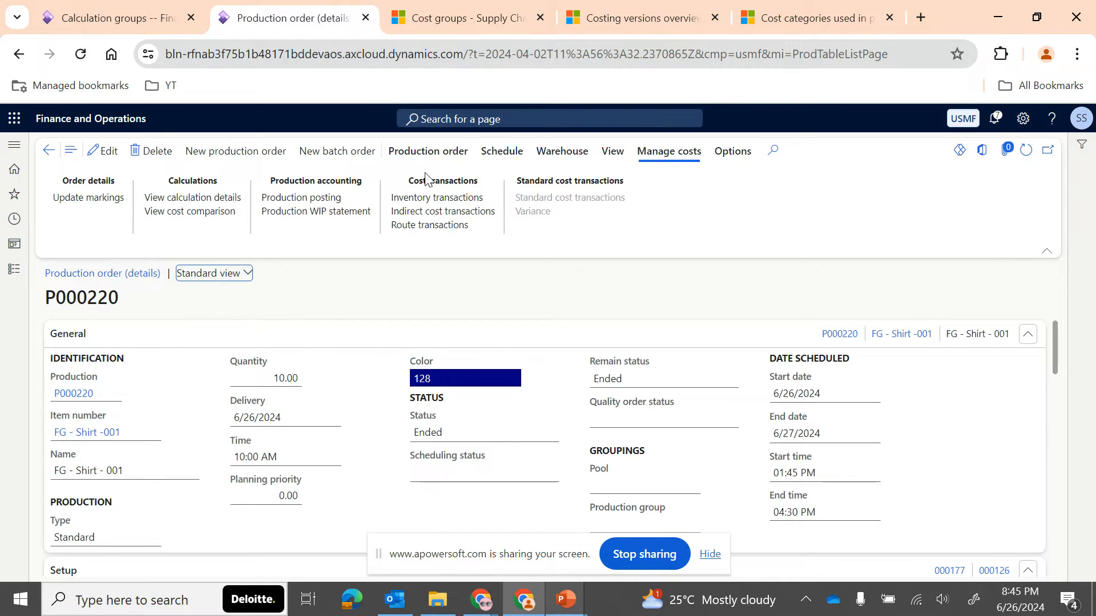
pyautogui.click(190, 204)
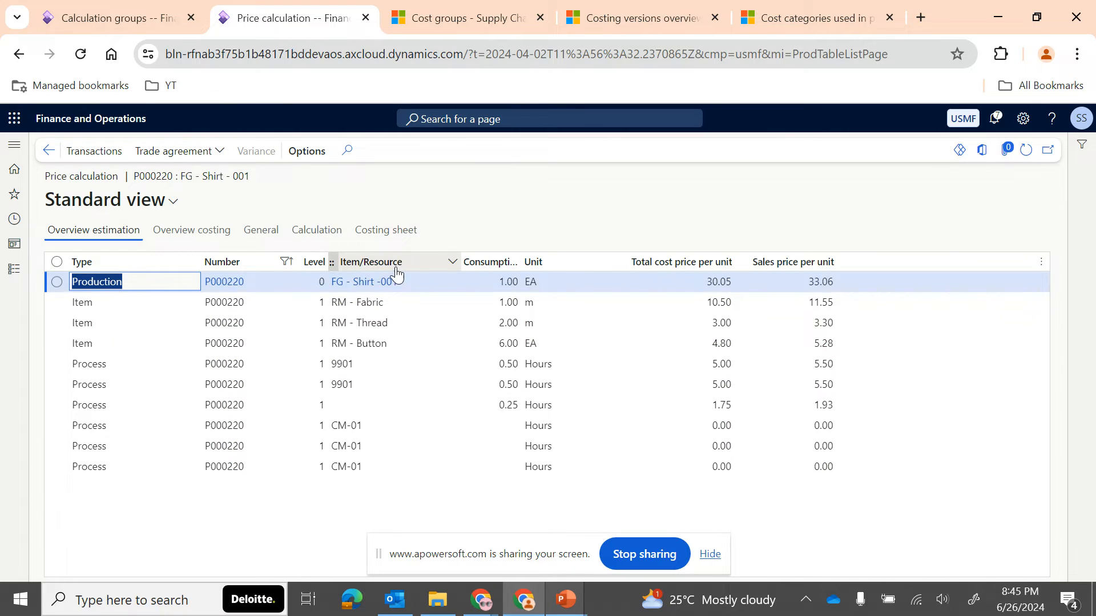
pyautogui.click(192, 231)
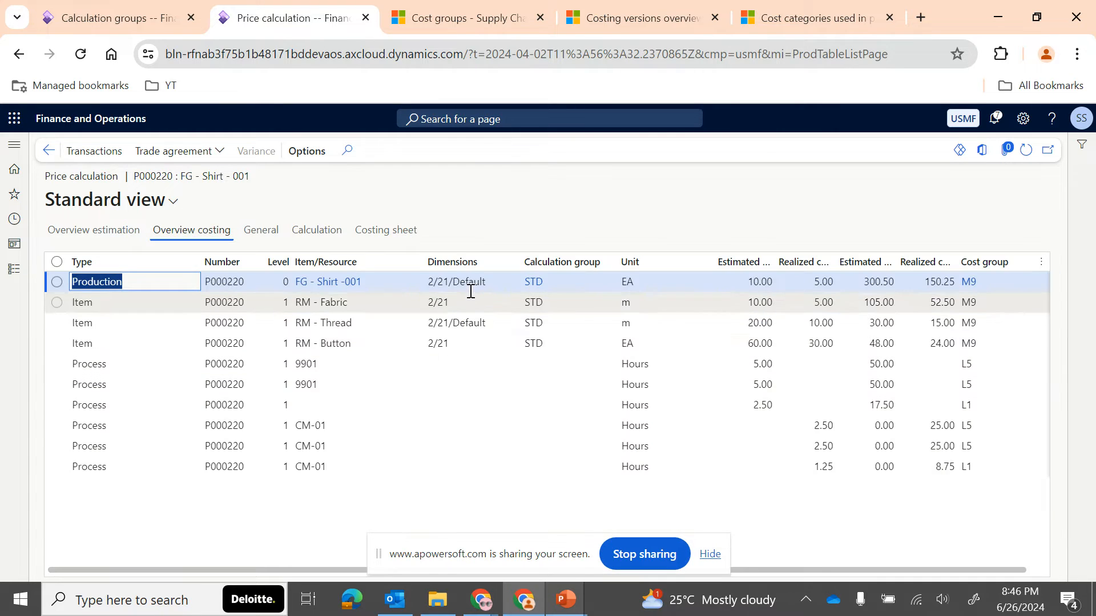
pyautogui.click(521, 307)
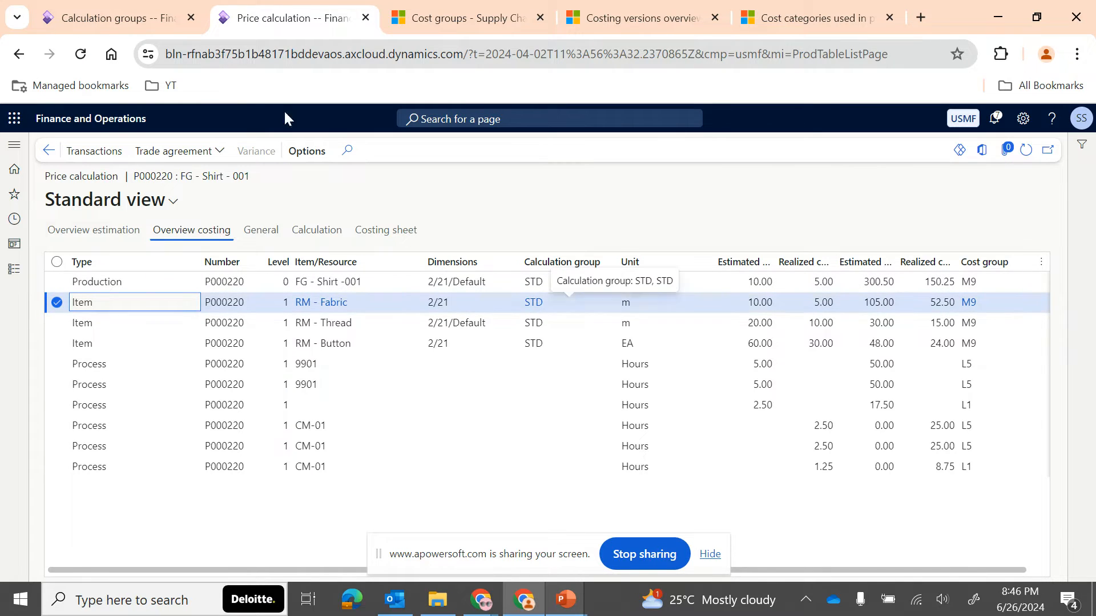
# - Return to RM - Fabric's released product details, check its purchase price, and compare it with the P000220 price calculation
pyautogui.click(133, 19)
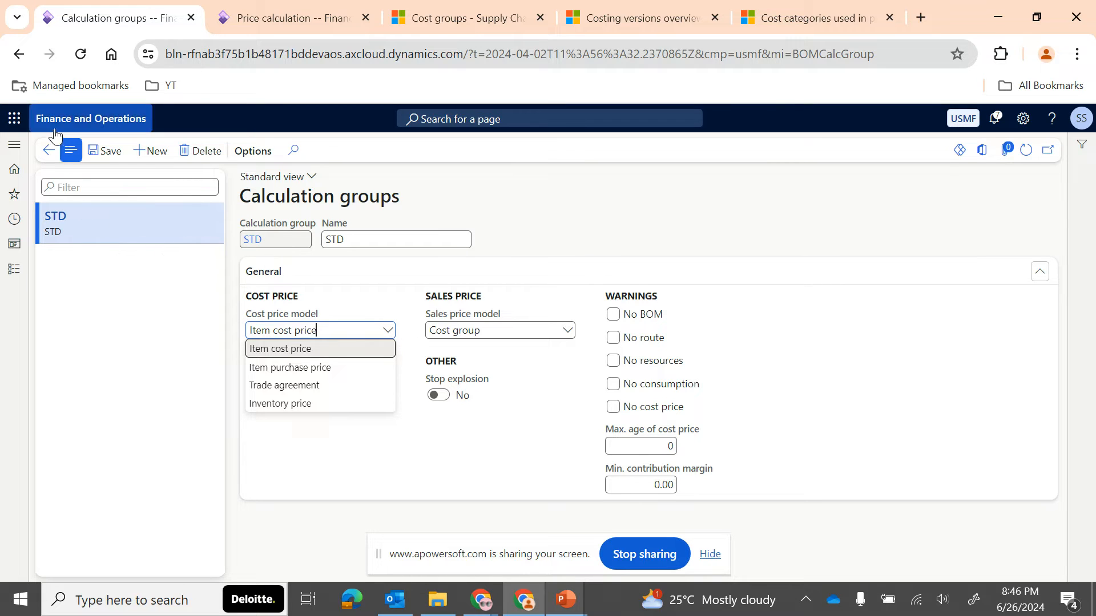
pyautogui.click(48, 151)
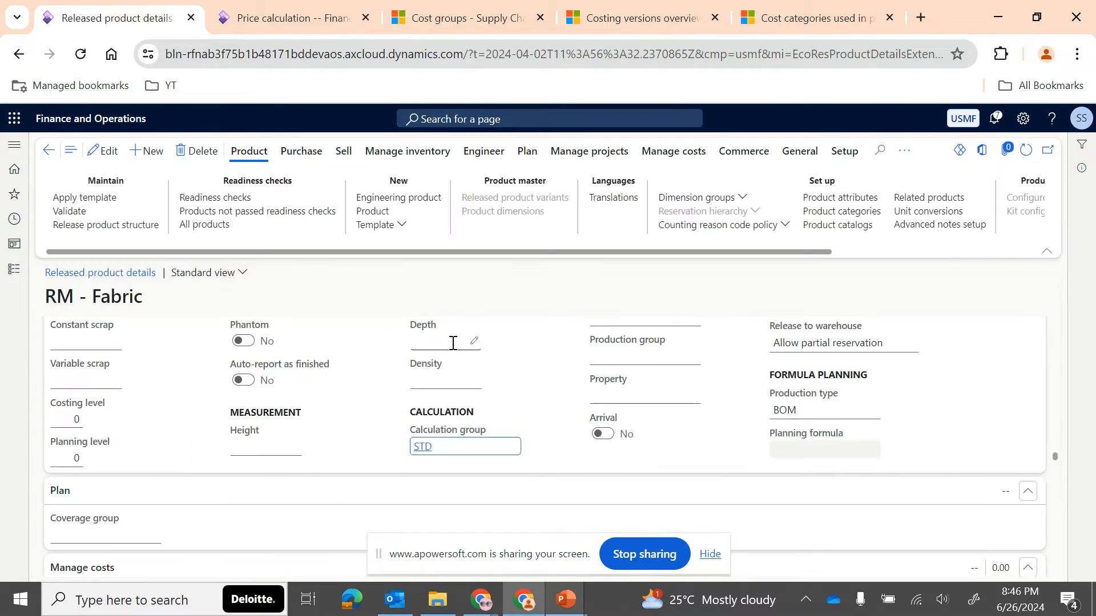
pyautogui.scroll(10, 377, 394)
pyautogui.scroll(10, 392, 418)
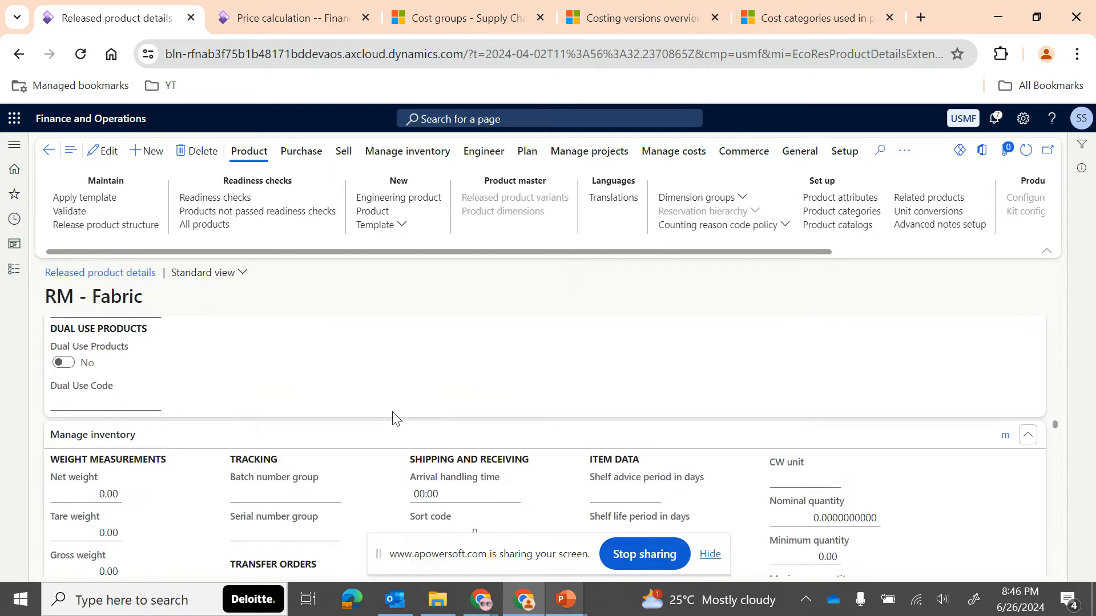
pyautogui.scroll(10, 392, 418)
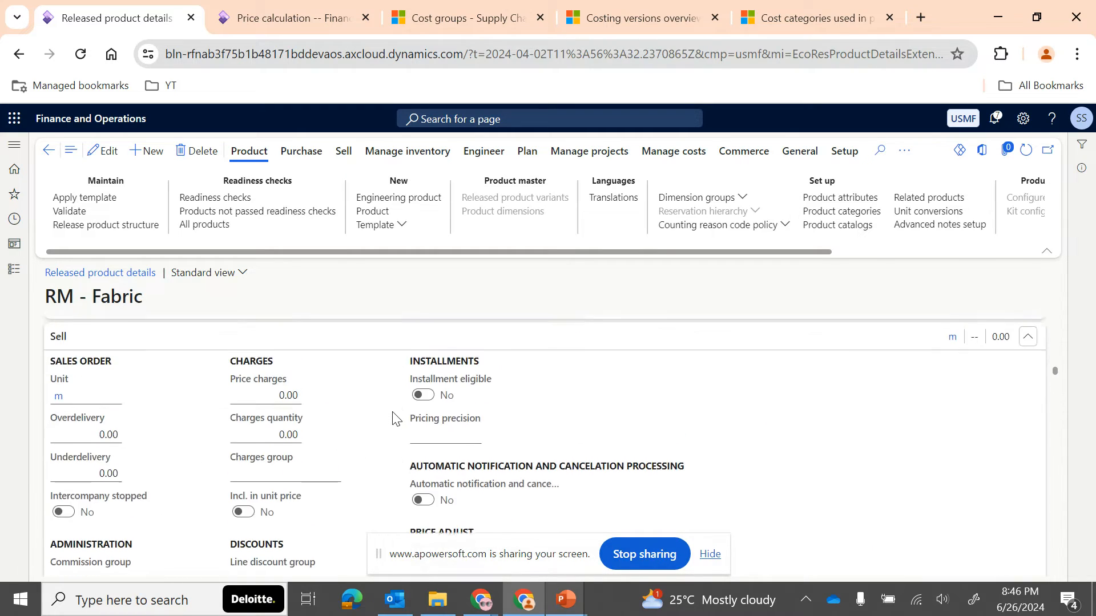
pyautogui.scroll(2, 392, 418)
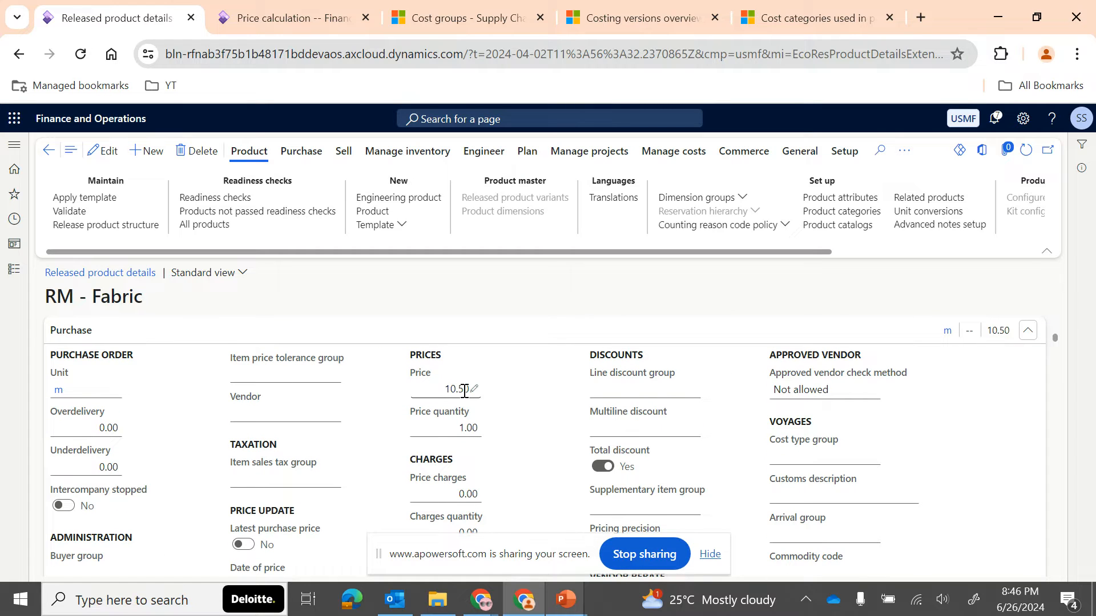
pyautogui.click(311, 15)
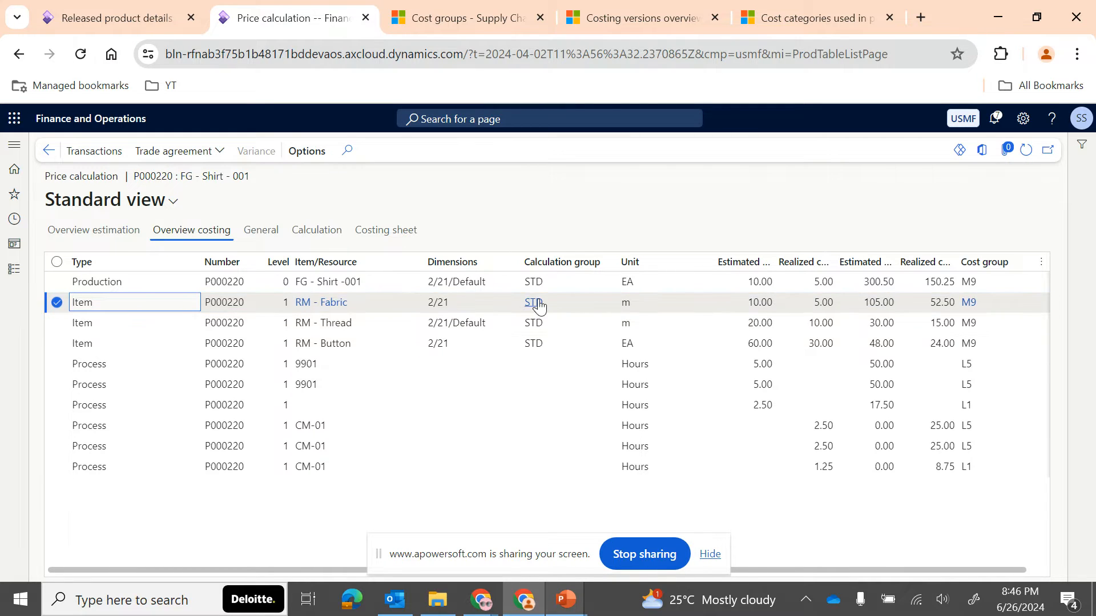
# - Reopen the STD calculation group from RM - Fabric's Engineer section and examine its alternate cost price model
pyautogui.click(100, 15)
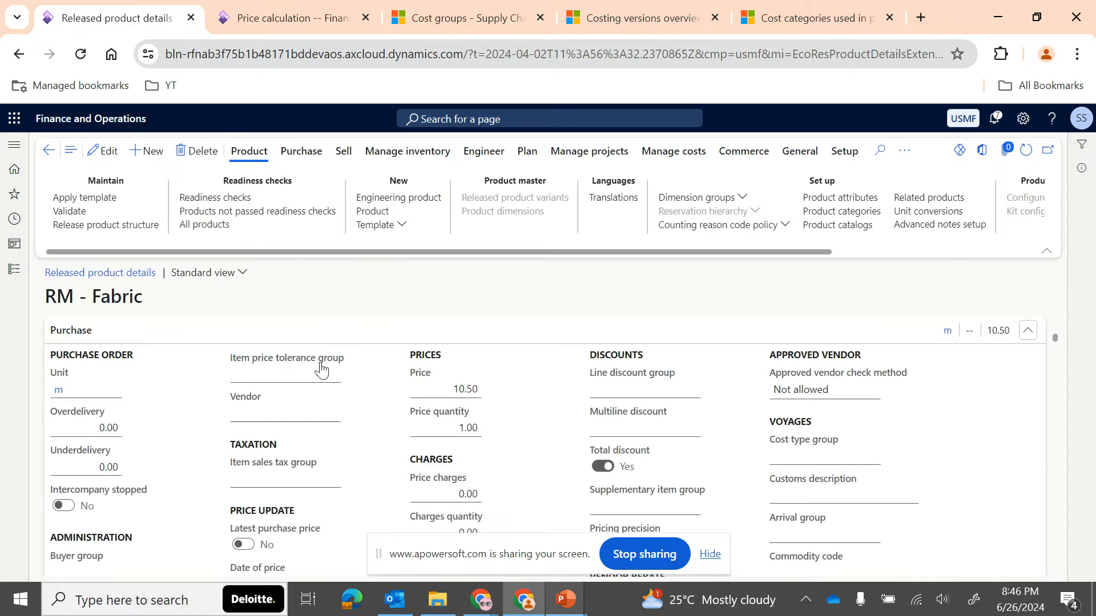
pyautogui.scroll(-10, 373, 457)
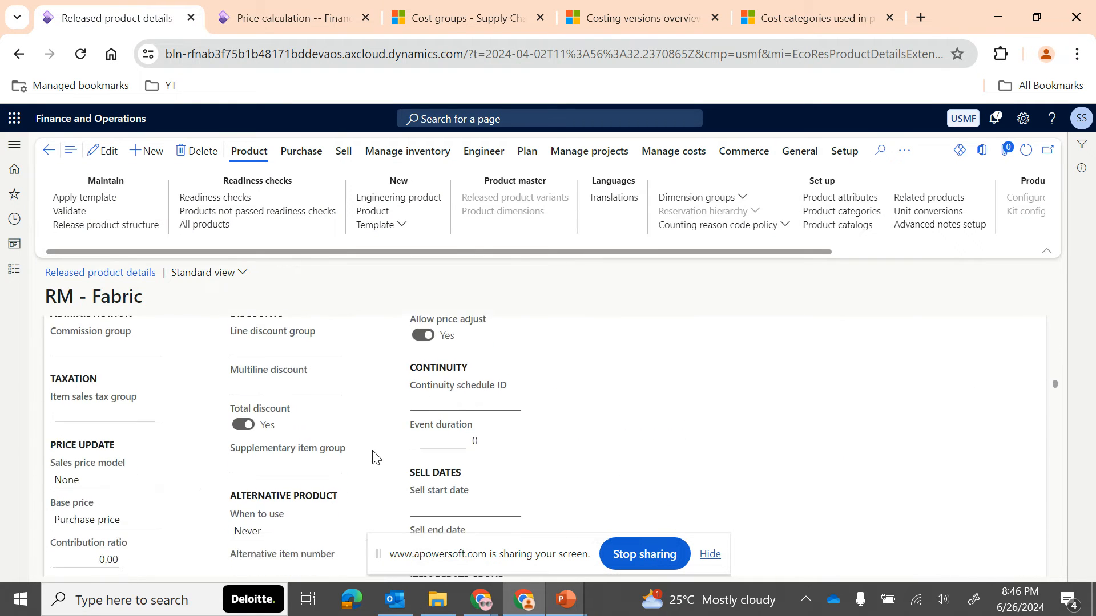
pyautogui.scroll(-15, 374, 456)
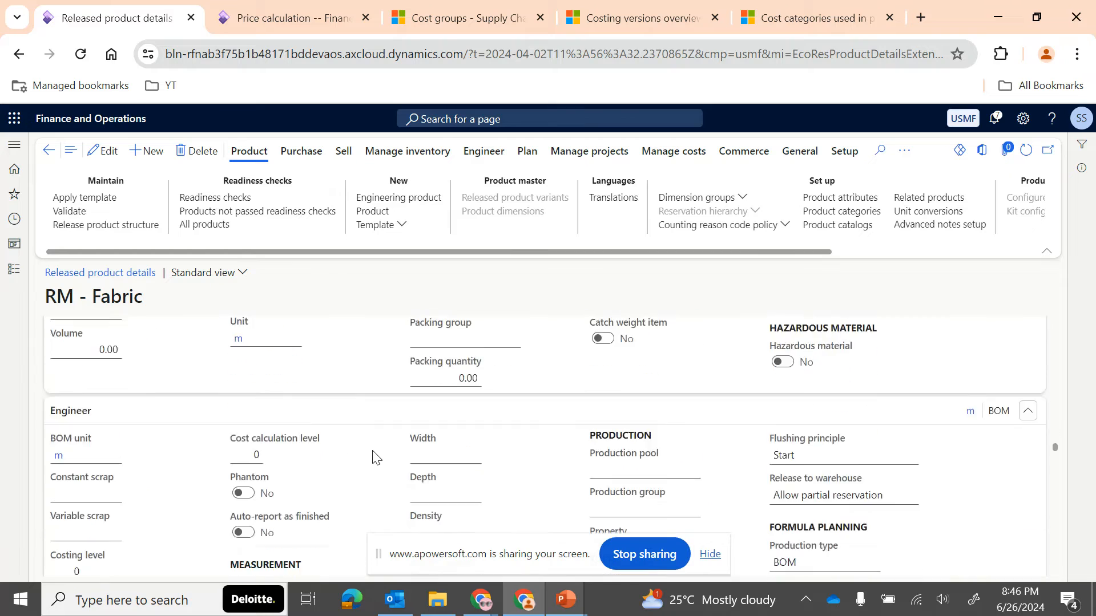
pyautogui.scroll(1, 399, 422)
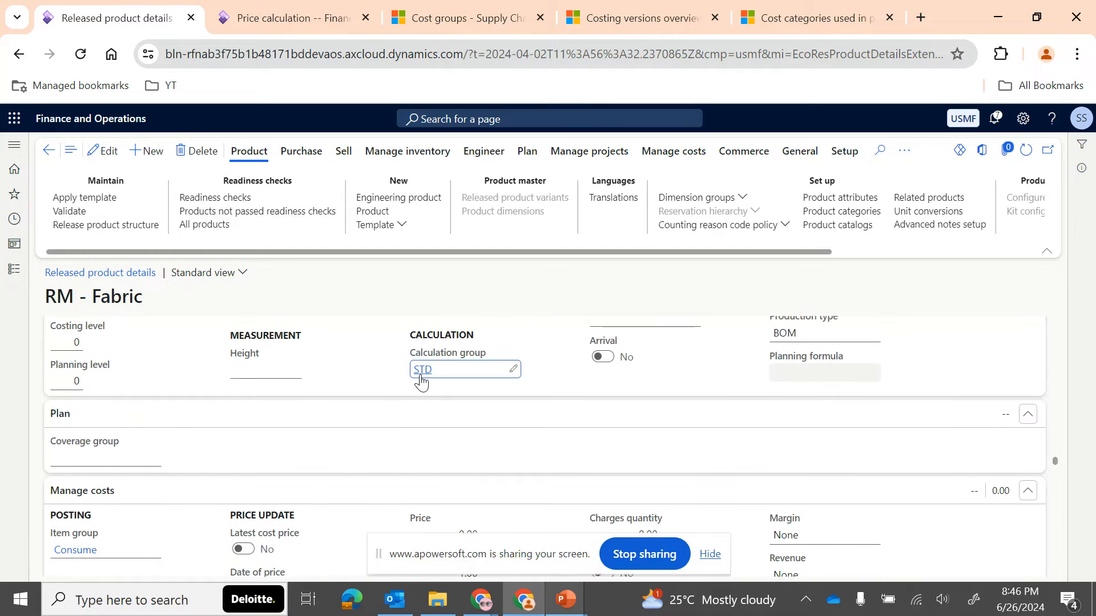
pyautogui.click(420, 377)
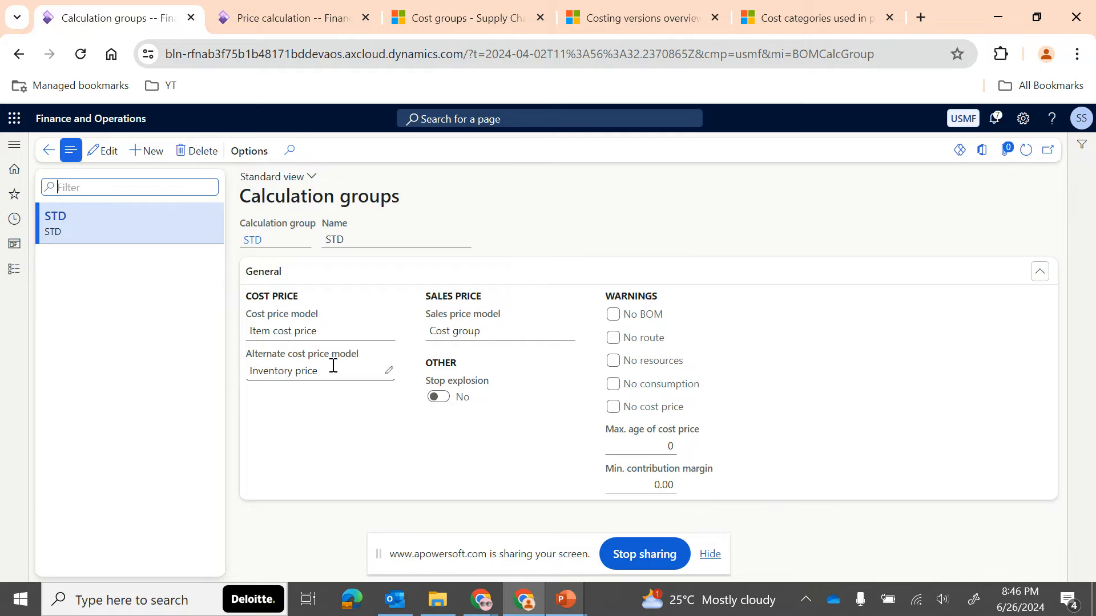
pyautogui.click(386, 373)
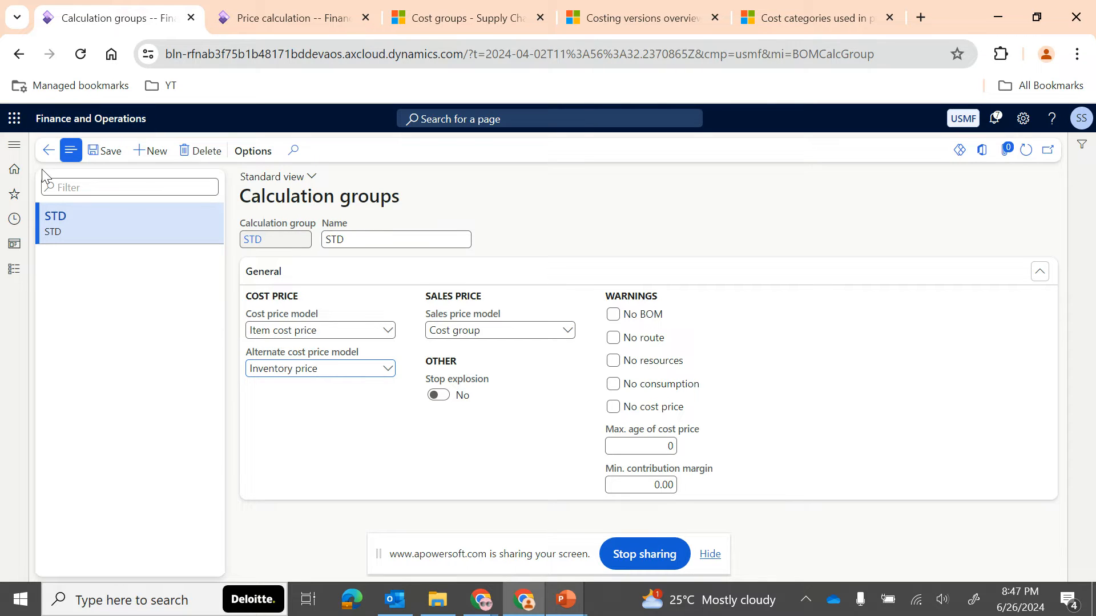
# - Go back to RM - Fabric's released product details and open its Item price page
pyautogui.click(48, 151)
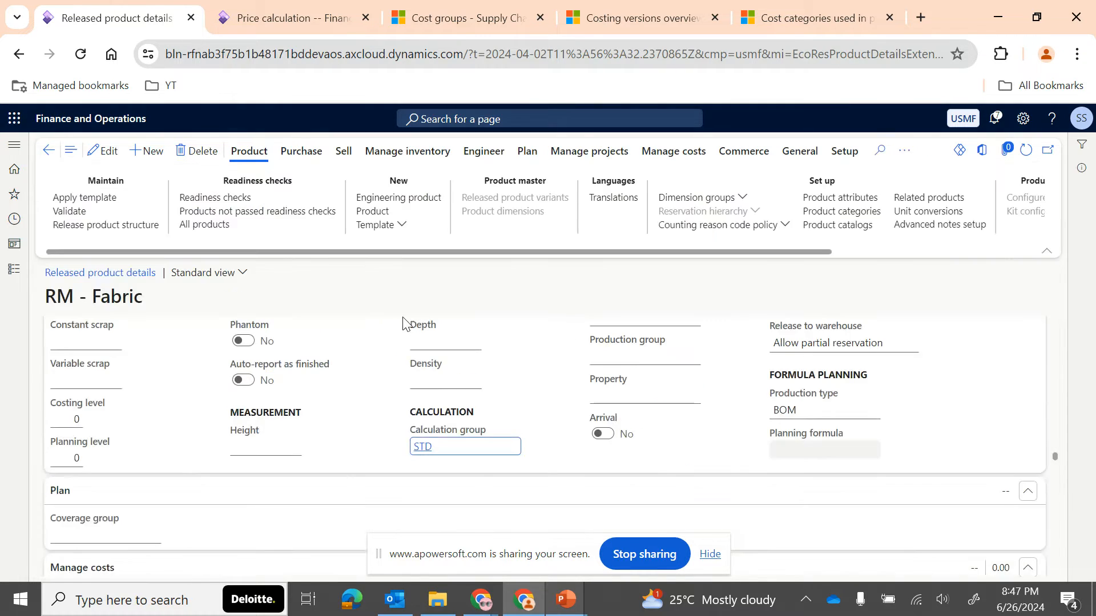
pyautogui.click(668, 154)
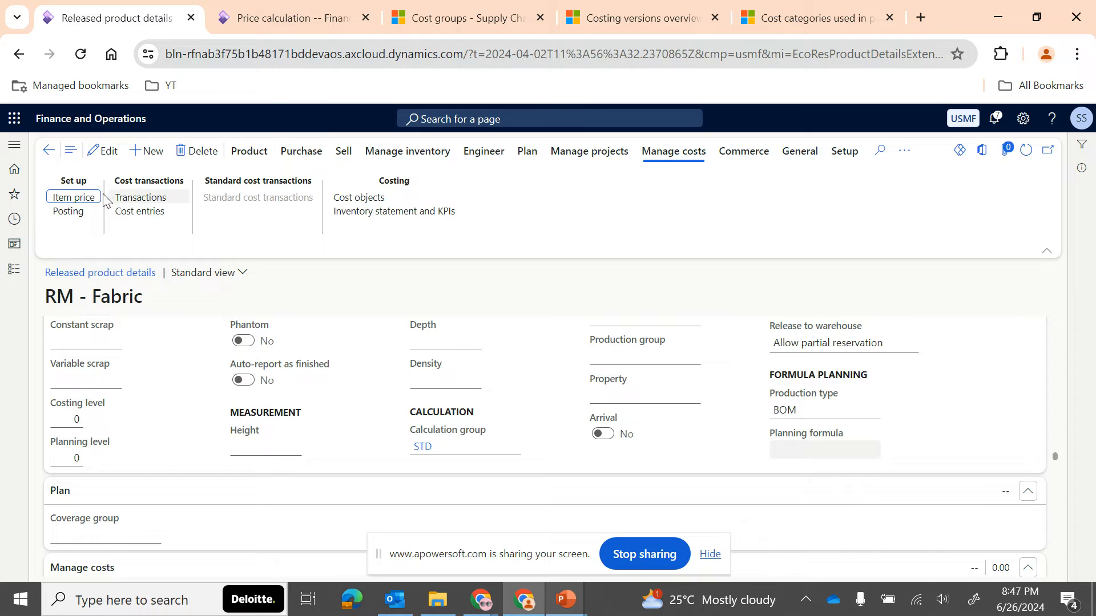
pyautogui.click(73, 203)
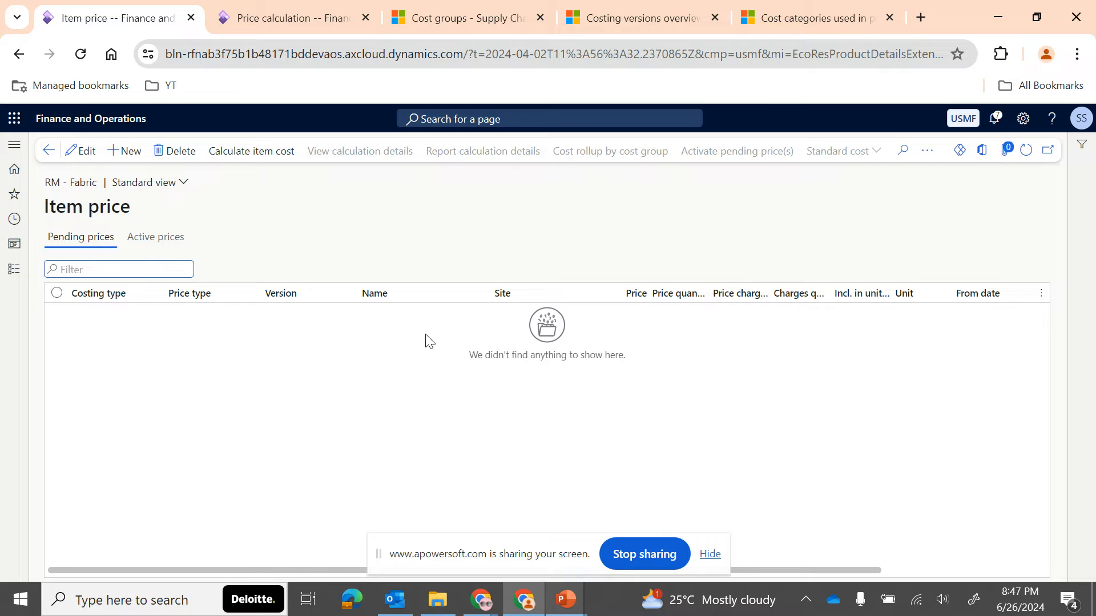
# - Add and save a pending cost price for RM - Fabric with costing version 10, site 2 and a price of 9.00
pyautogui.click(128, 152)
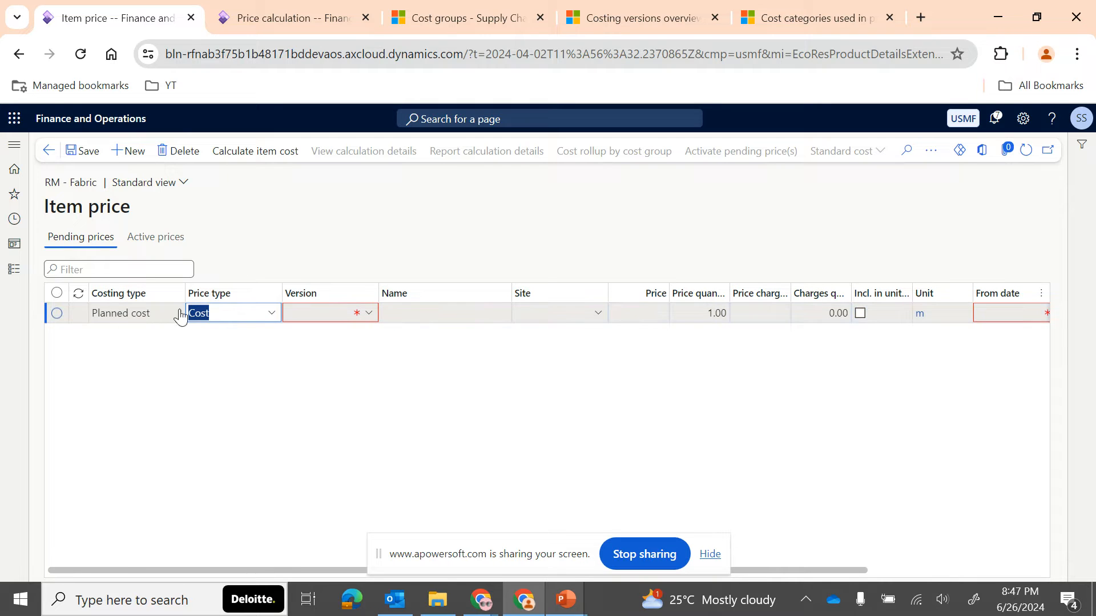
pyautogui.click(374, 321)
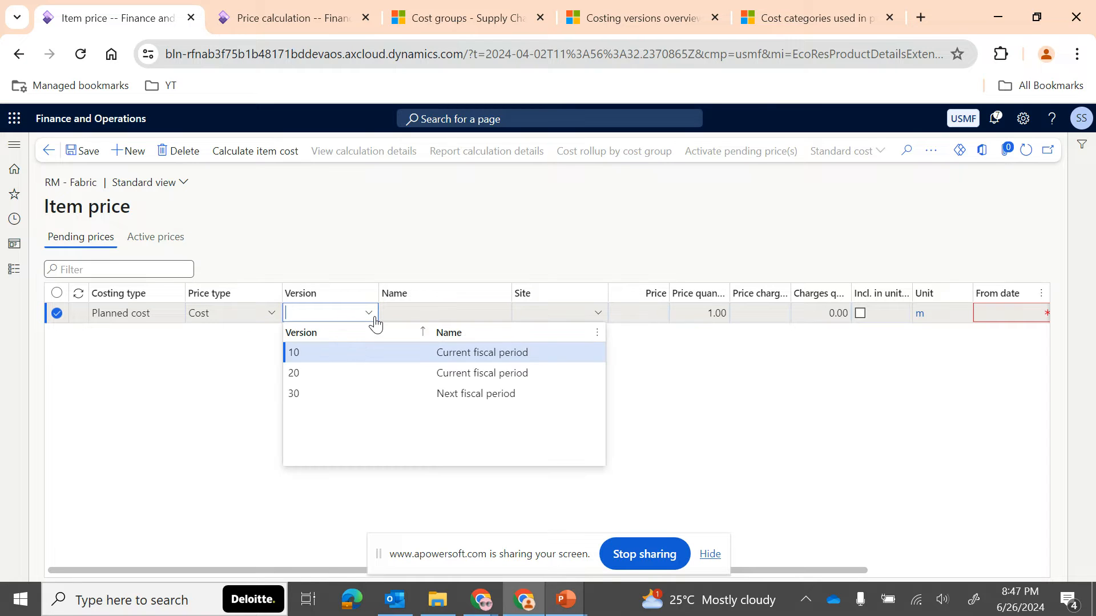
pyautogui.click(360, 351)
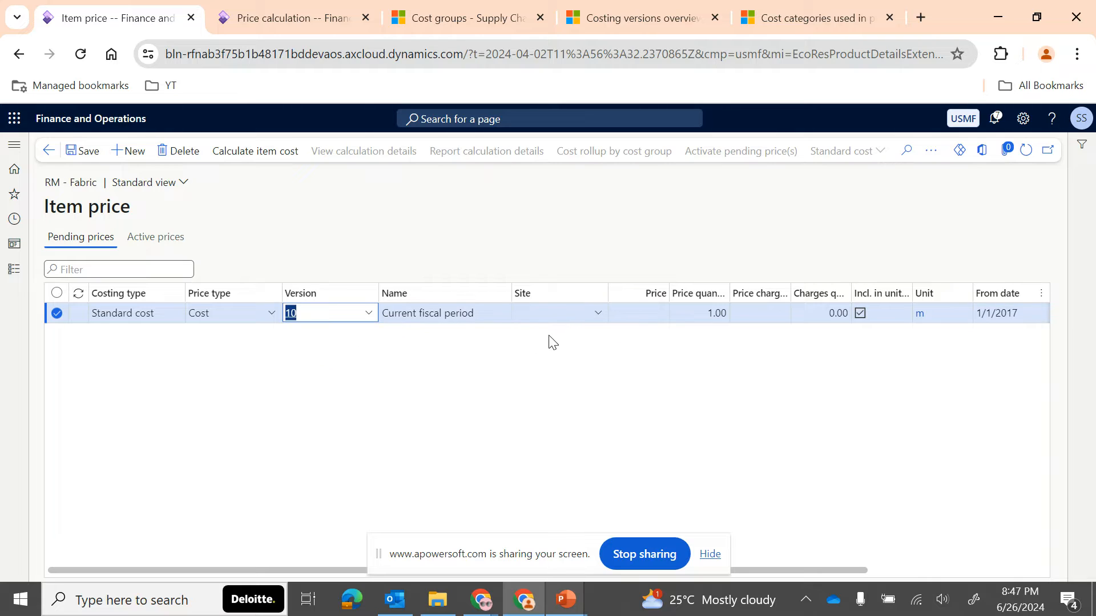
pyautogui.click(573, 321)
pyautogui.write('2')
pyautogui.press('Tab')
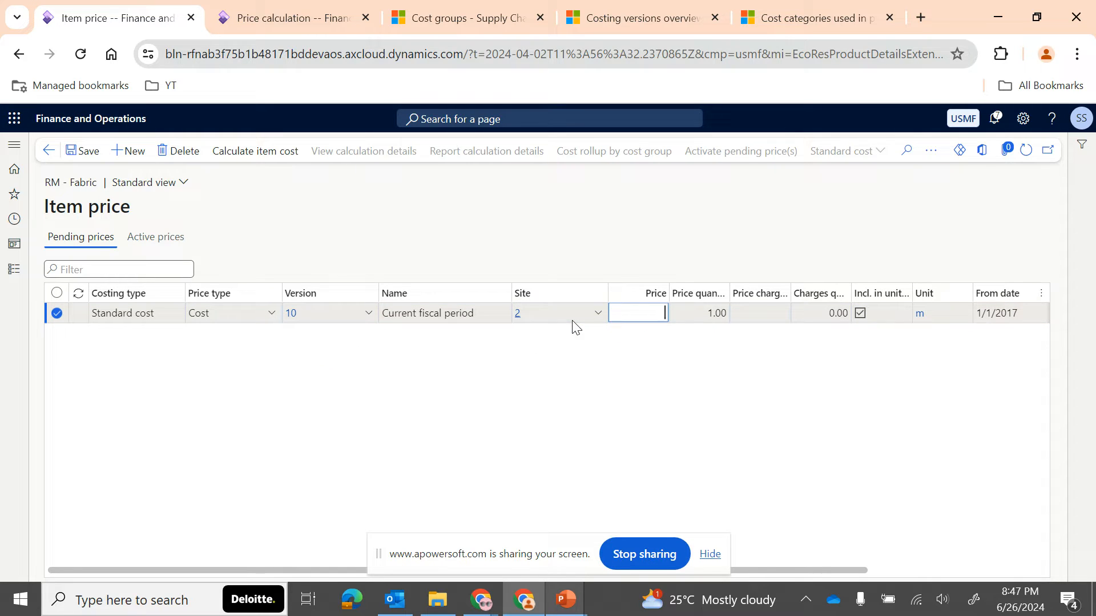
pyautogui.write('9')
pyautogui.press('Tab')
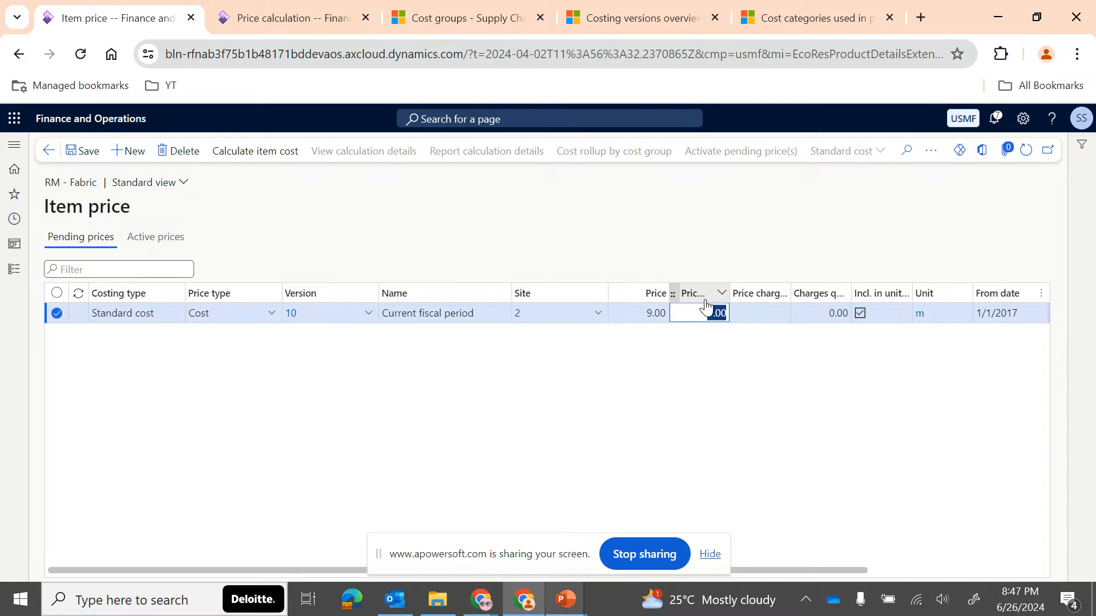
pyautogui.click(85, 153)
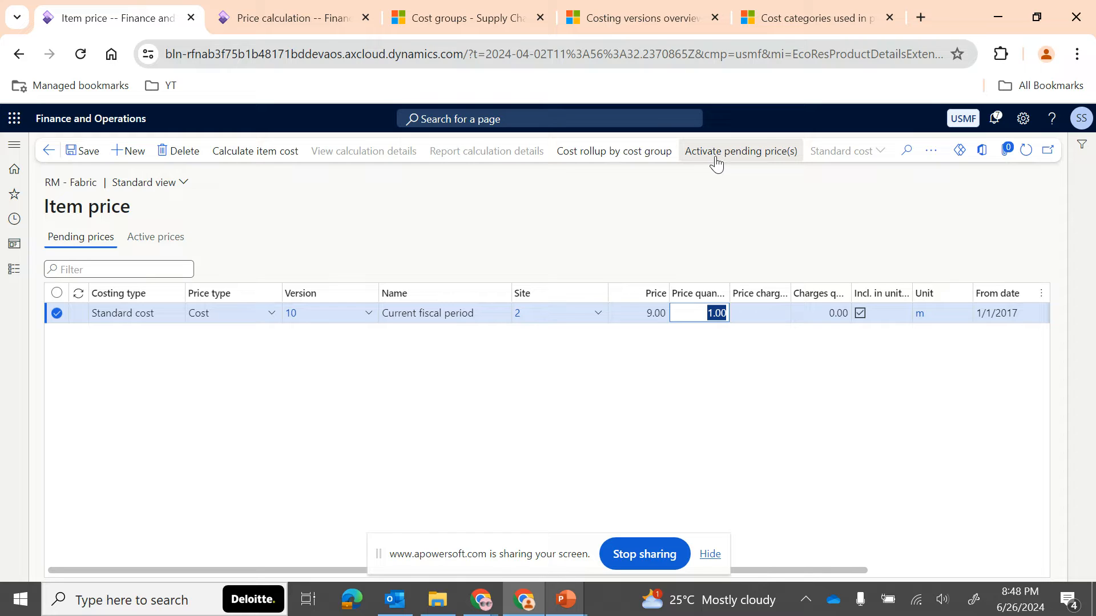
# - Activate RM - Fabric's pending price, checking it in the active prices before returning to the product details
pyautogui.click(758, 157)
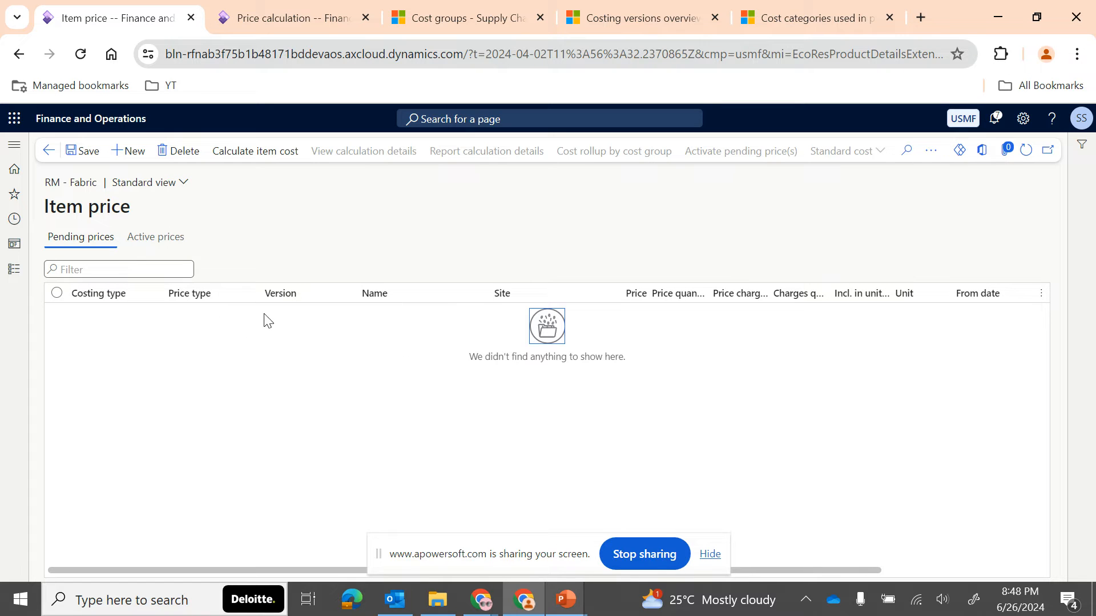
pyautogui.click(166, 238)
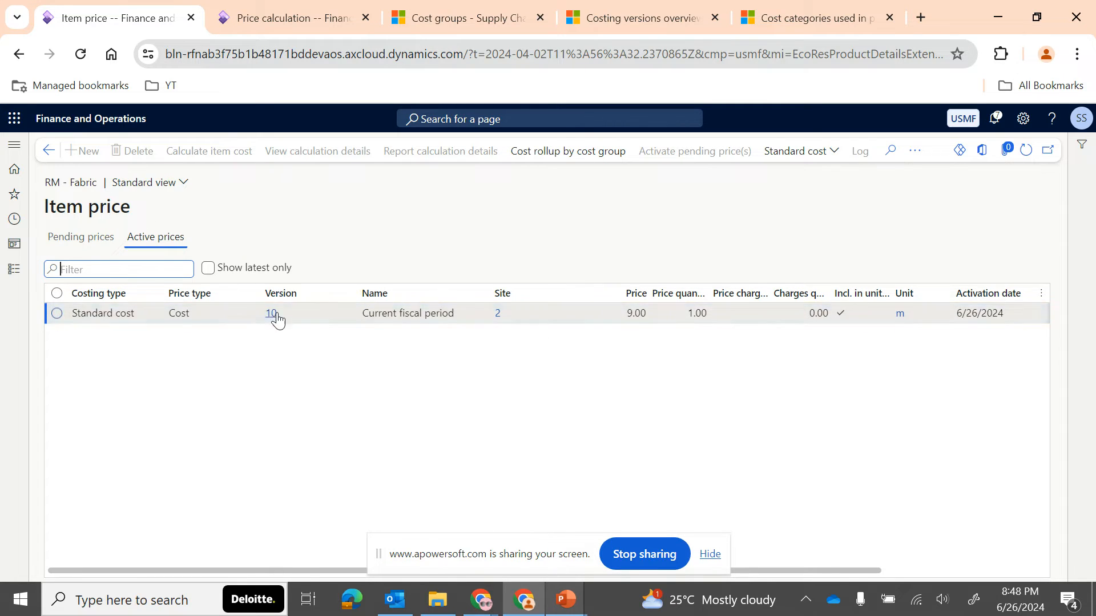
pyautogui.click(49, 152)
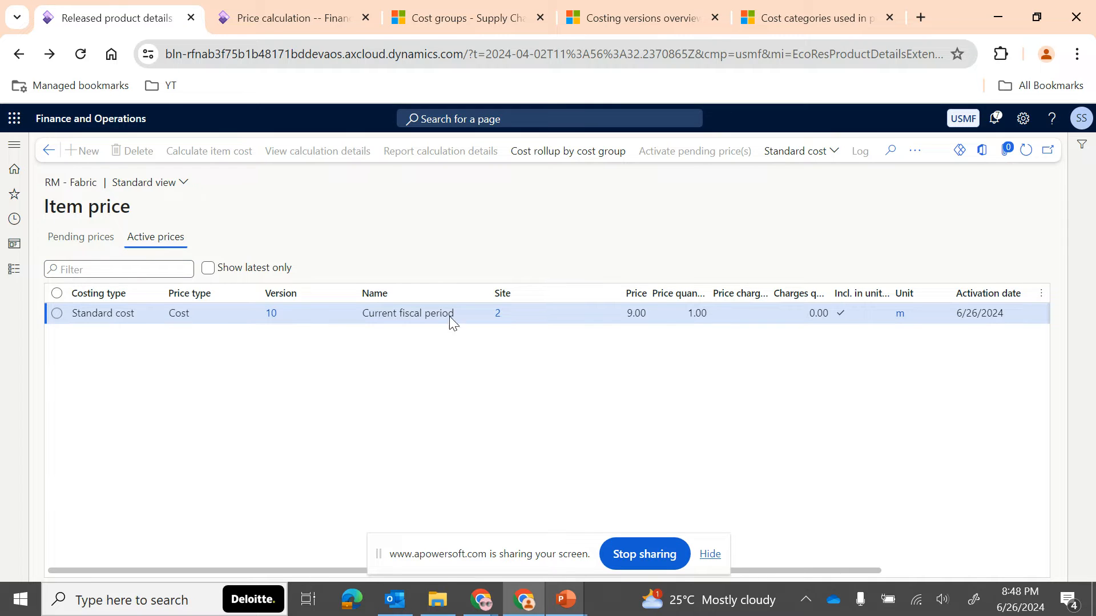
pyautogui.scroll(-1, 587, 428)
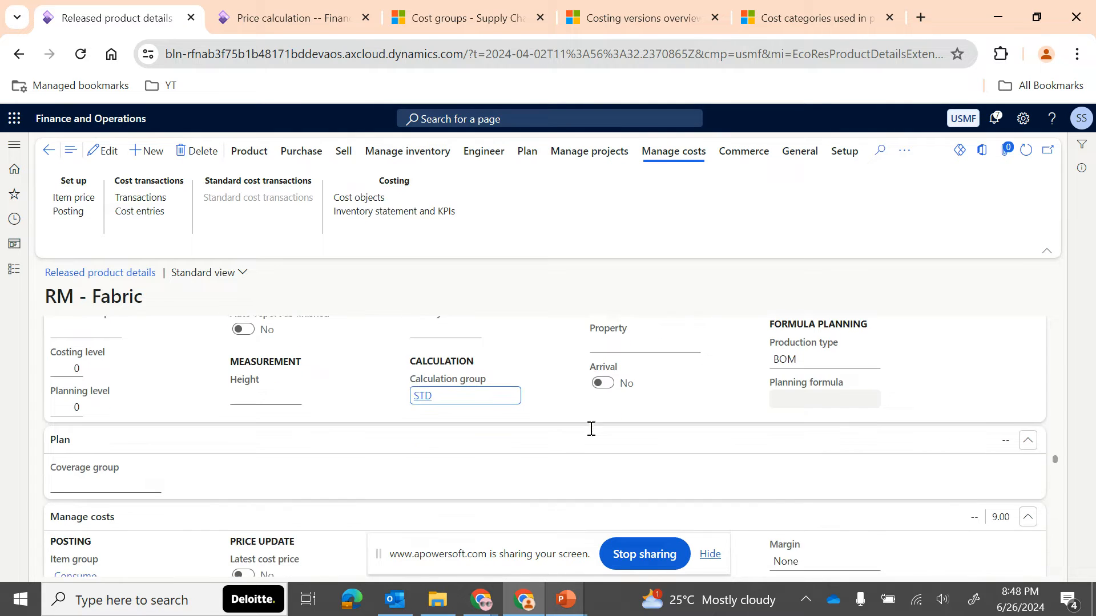
# - Open the STD calculation group from RM - Fabric again, review its cost price model, and return to the product details
pyautogui.click(420, 391)
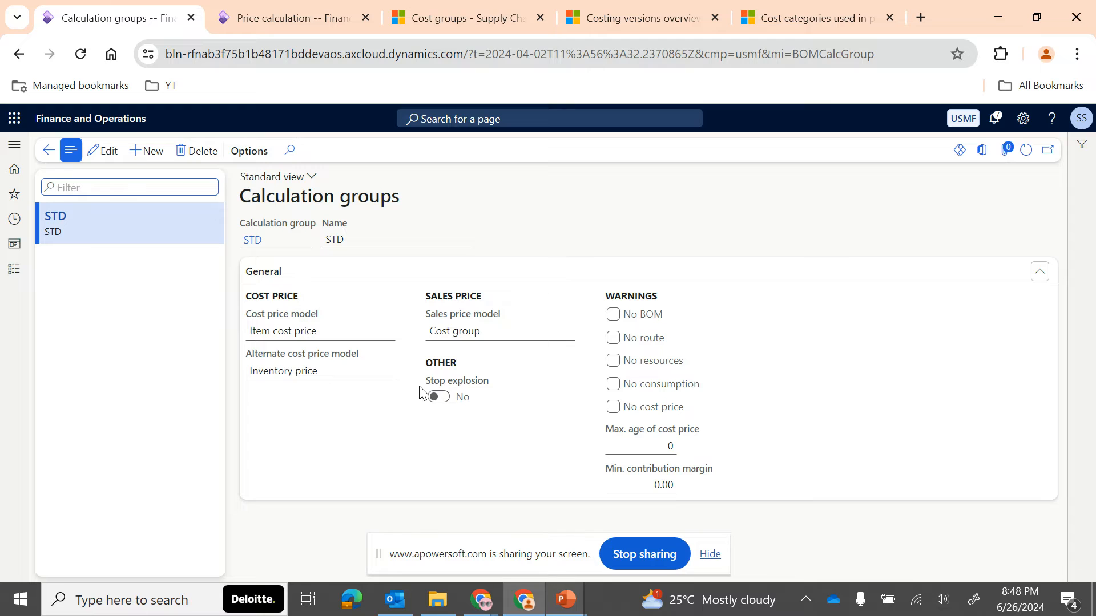
pyautogui.click(390, 336)
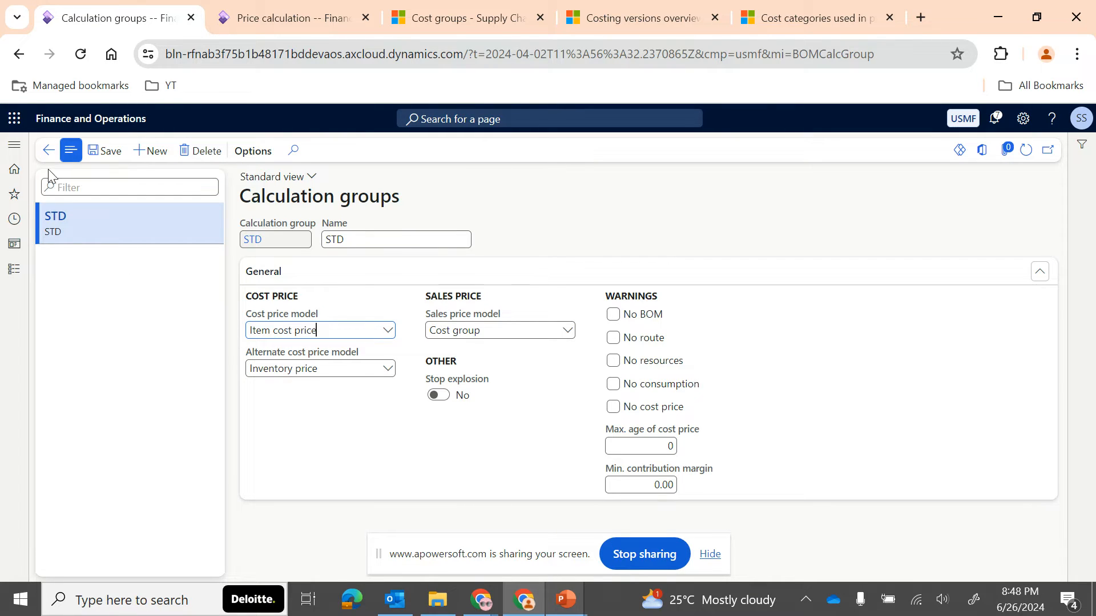
pyautogui.click(48, 150)
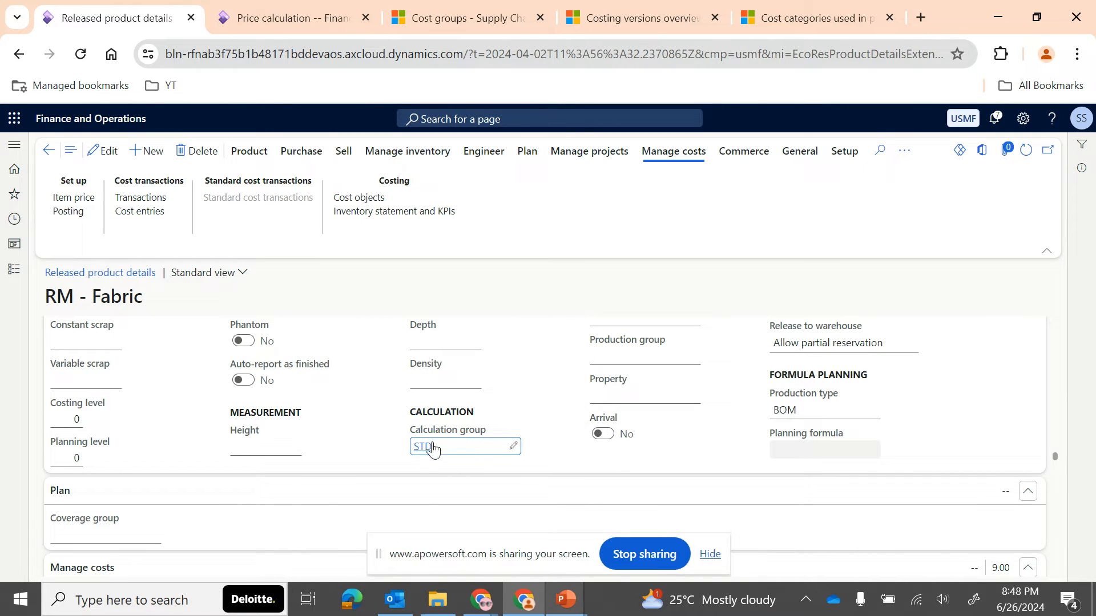
# - Review the estimation overview in the FG - Shirt - 001 price calculation, then return to the production order and look through its details
pyautogui.click(288, 18)
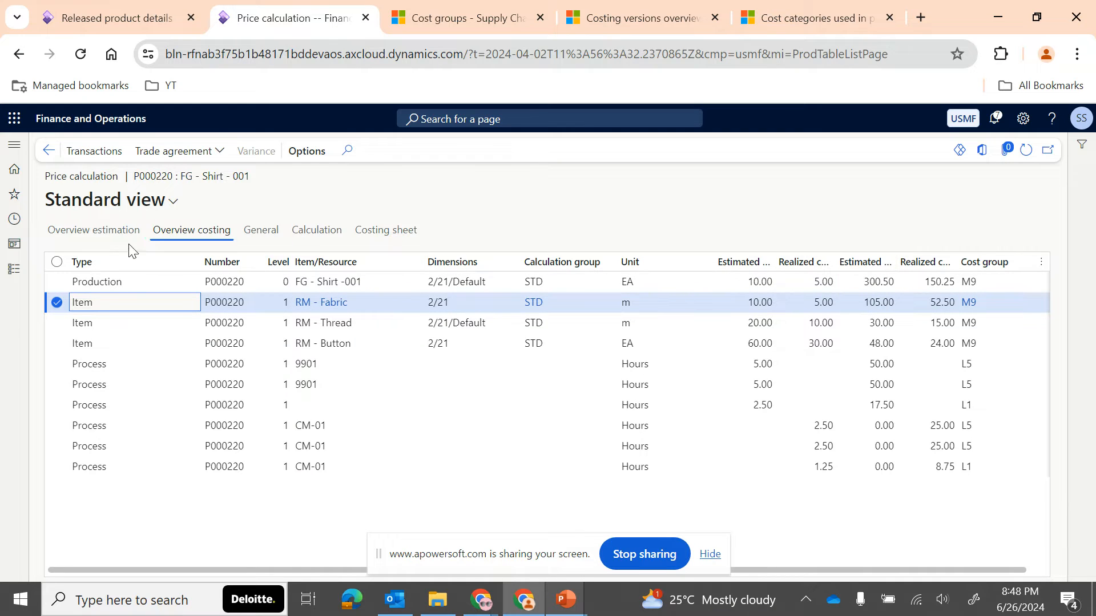
pyautogui.click(94, 229)
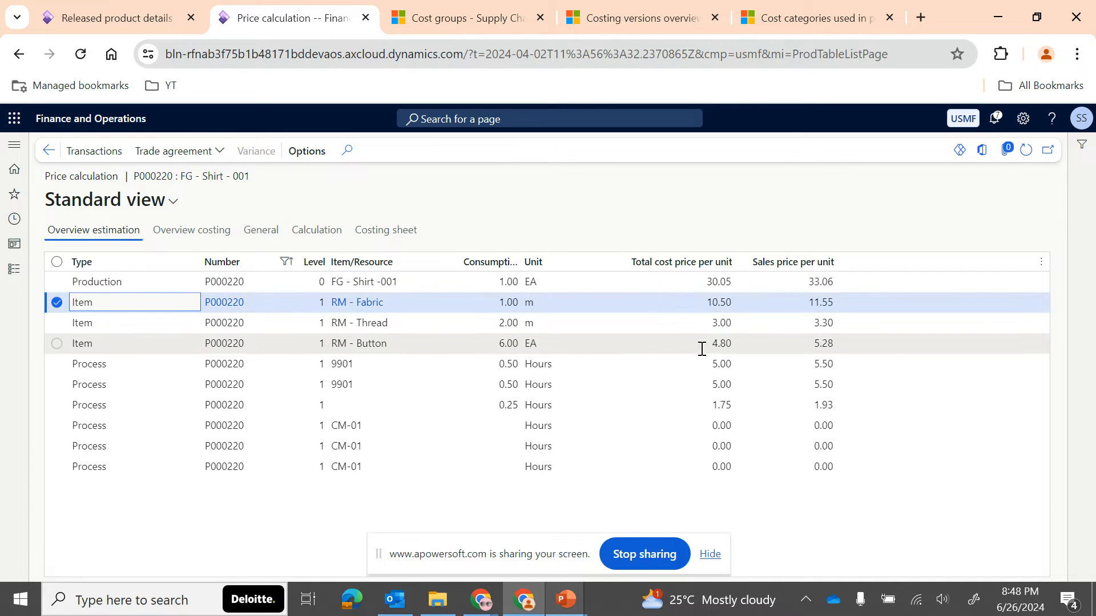
pyautogui.click(49, 152)
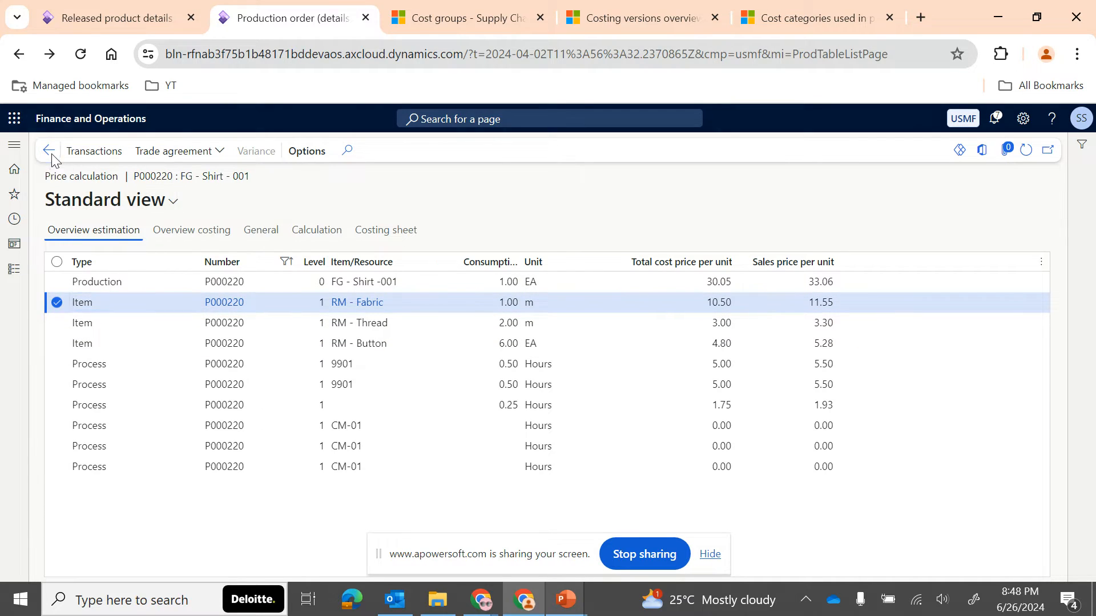
pyautogui.scroll(-10, 482, 416)
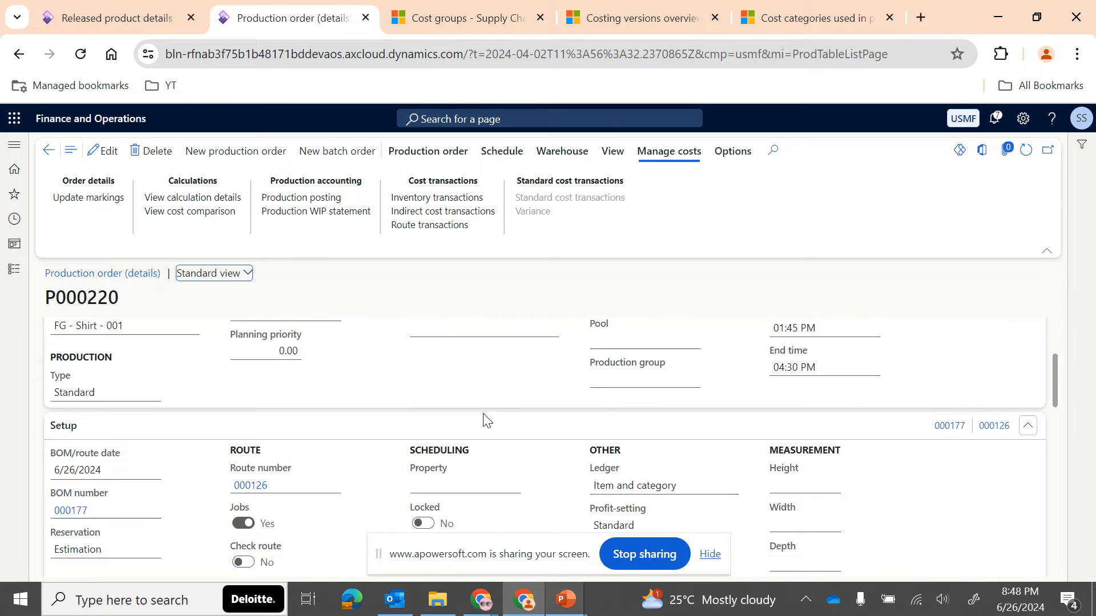
pyautogui.scroll(-10, 484, 421)
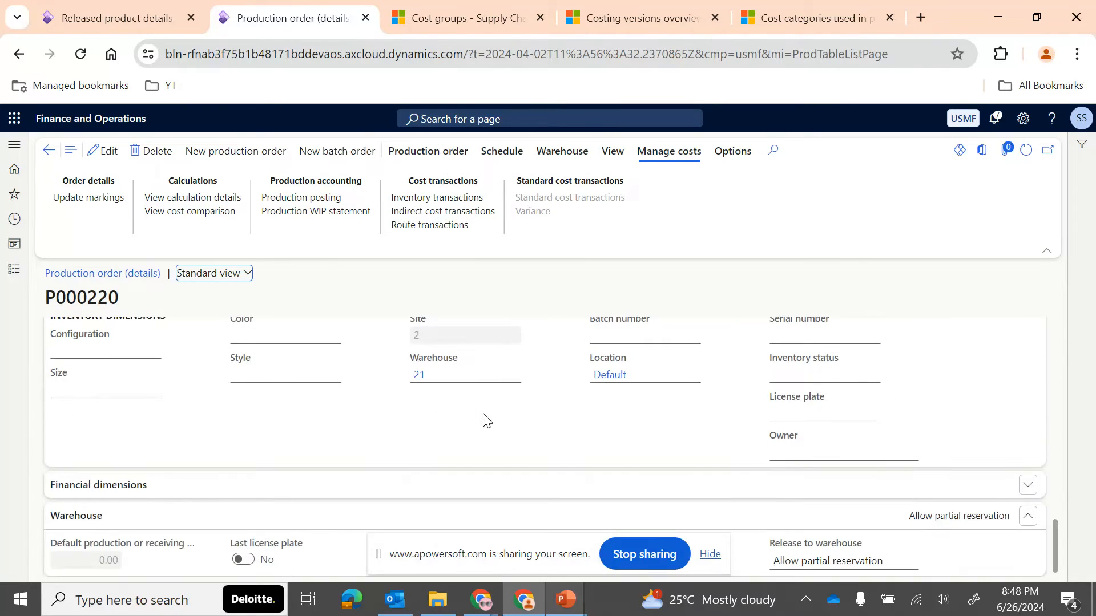
# - Switch to the PowerPoint slide show and advance from Calculation Groups to the Cost categories slide
pyautogui.moveTo(565, 599)
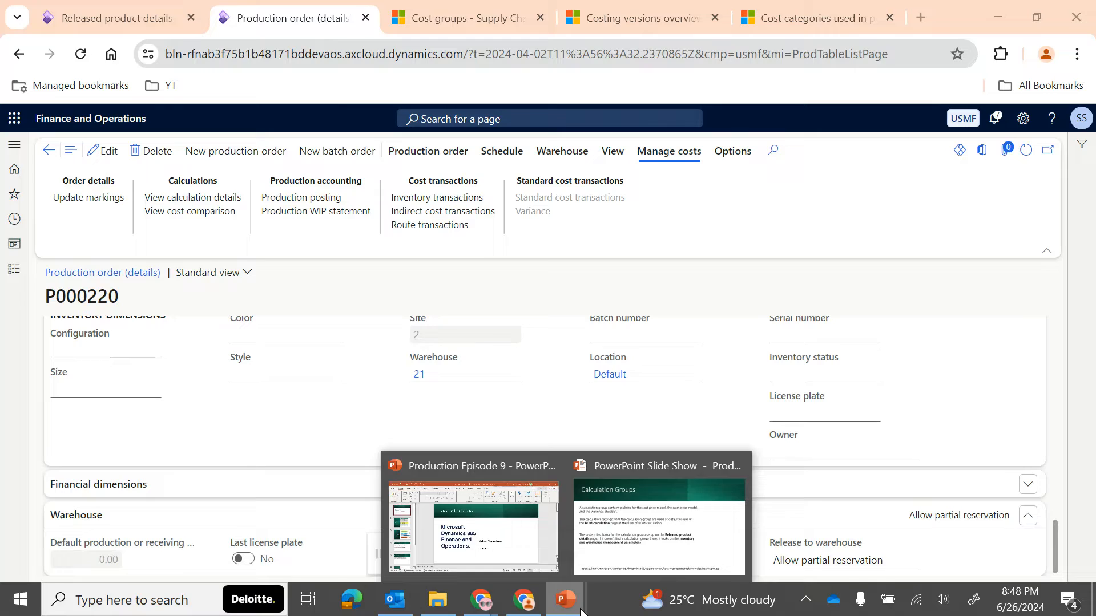
pyautogui.click(637, 549)
pyautogui.click(193, 357)
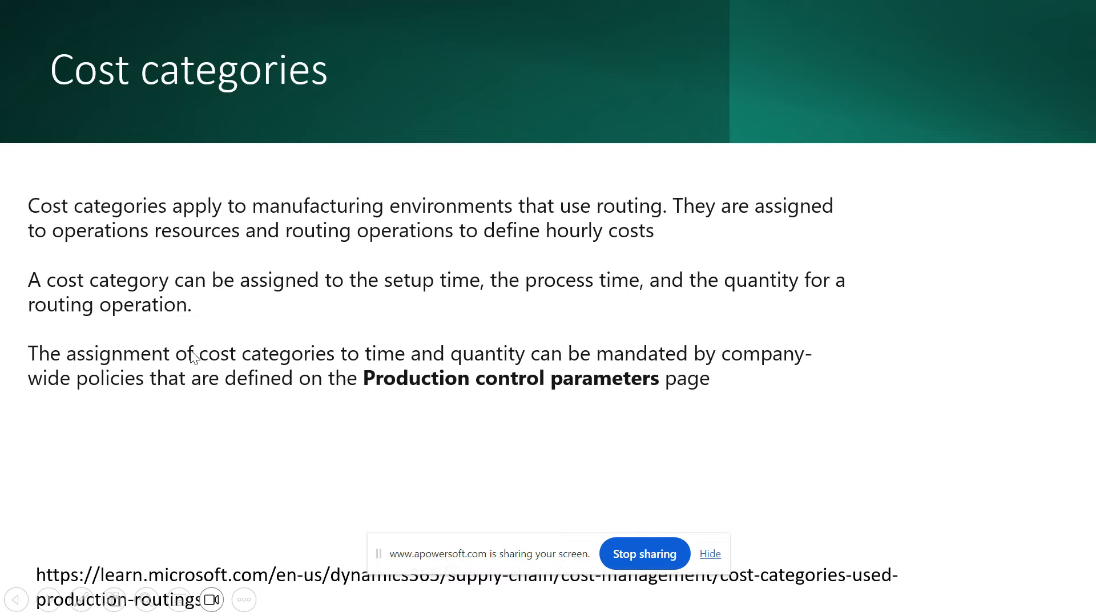
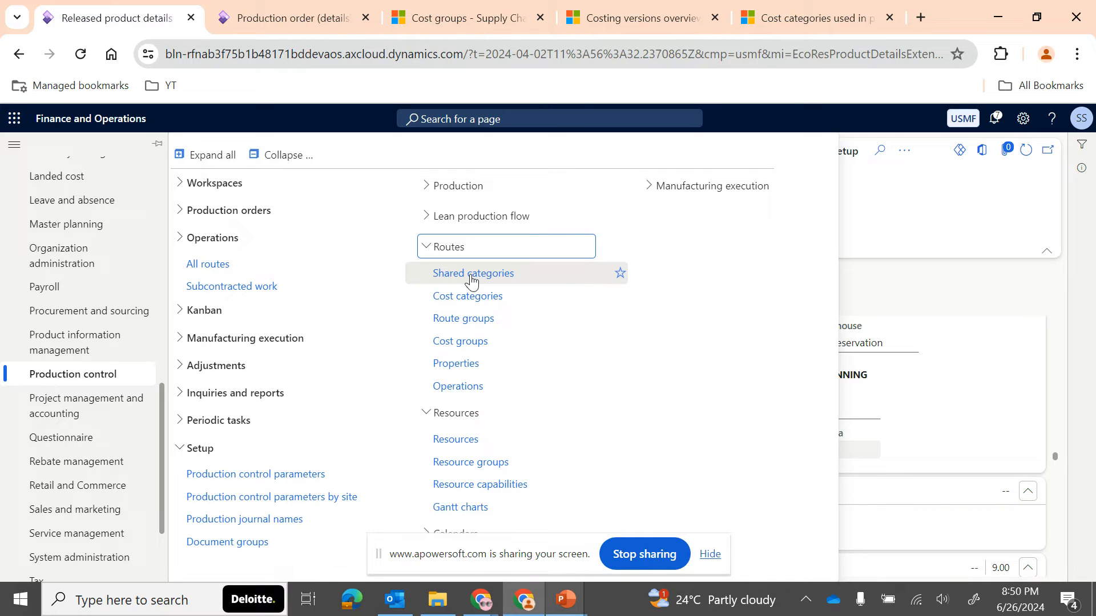
# - Open the shared categories for production routes and examine the usage settings of the Cutting category
pyautogui.click(471, 275)
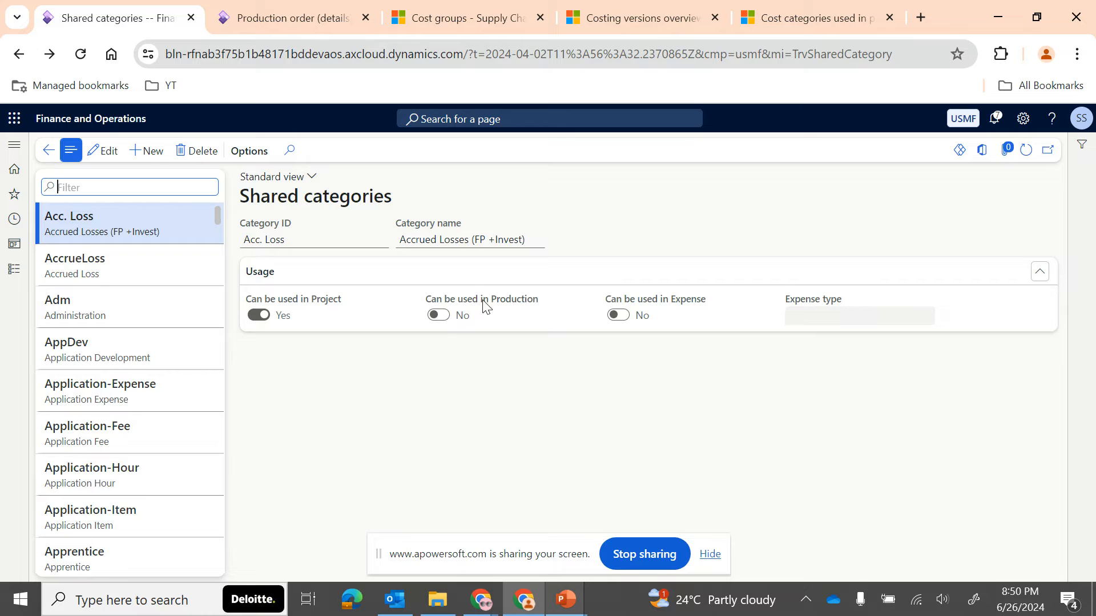
pyautogui.scroll(-10, 156, 440)
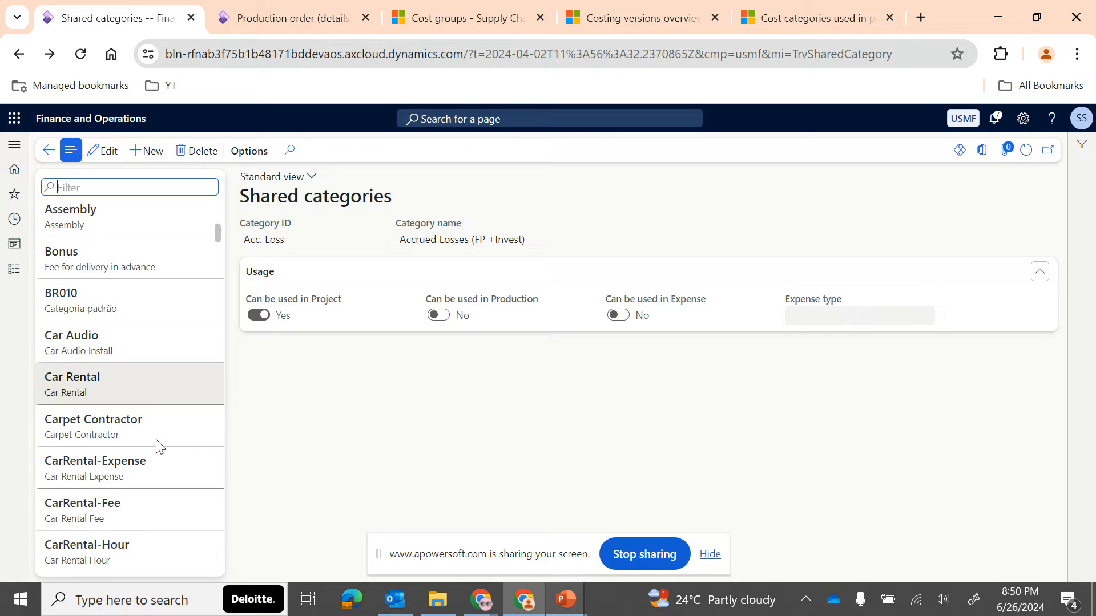
pyautogui.scroll(-5, 156, 439)
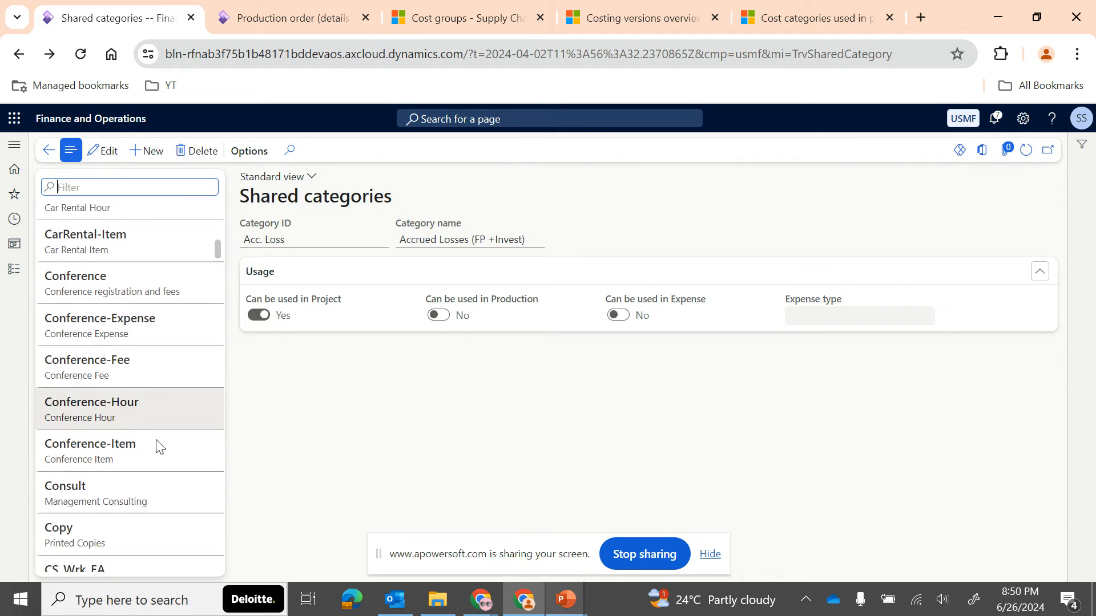
pyautogui.scroll(-6, 157, 440)
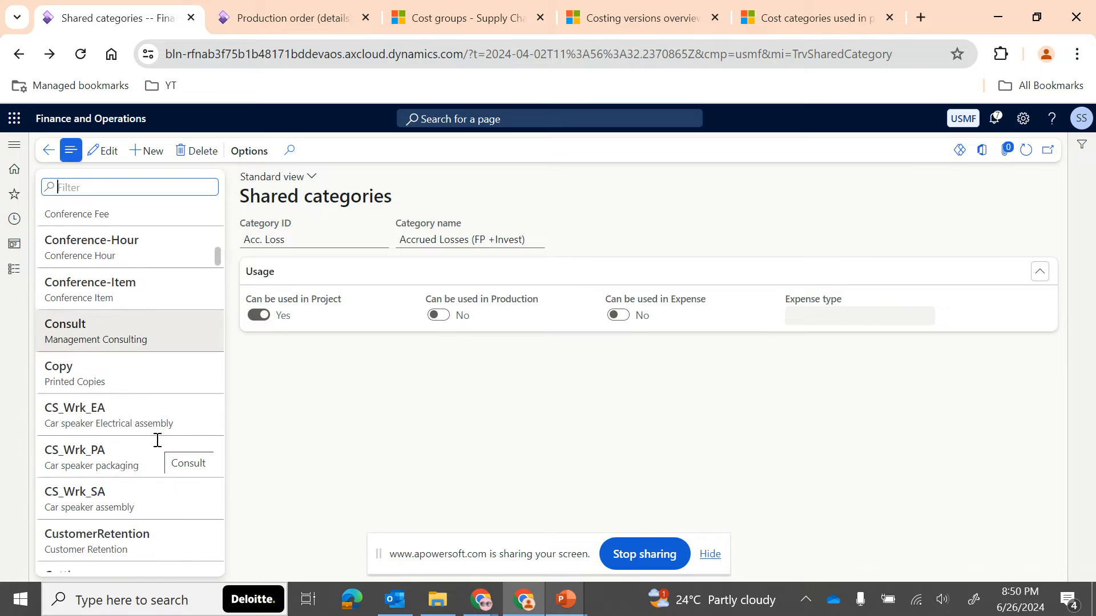
pyautogui.click(118, 365)
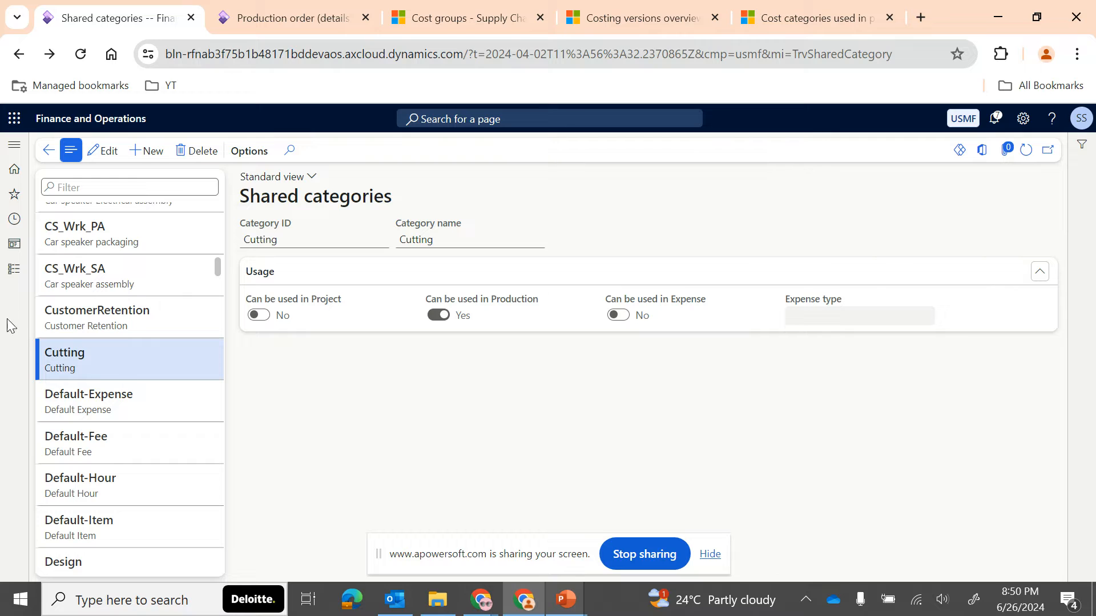
# - Open the Cutting cost category in the production route setup and display its cost category prices
pyautogui.click(9, 276)
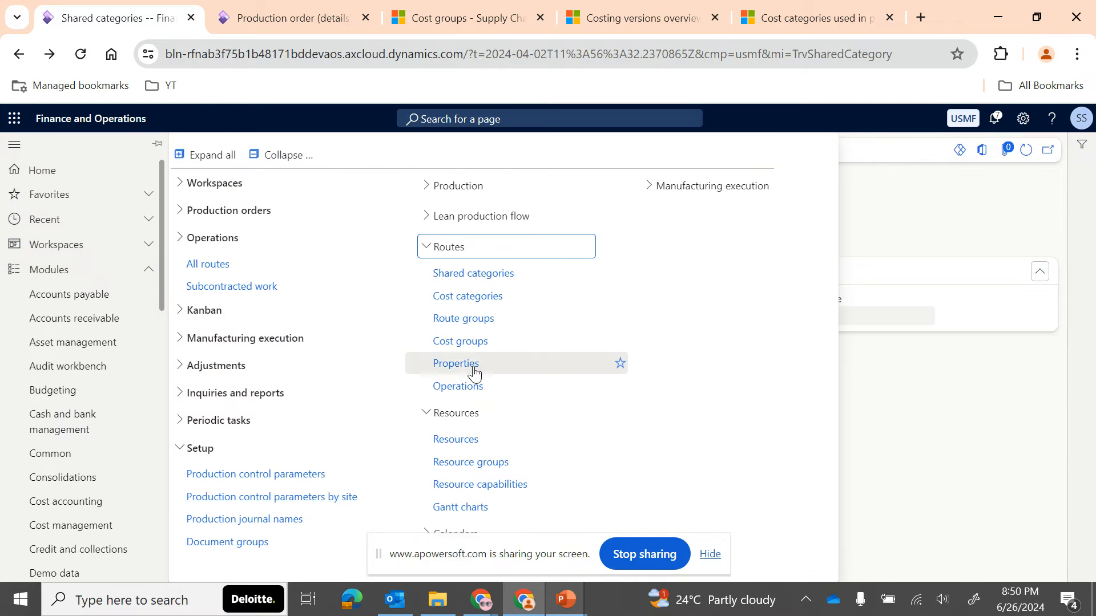
pyautogui.click(466, 298)
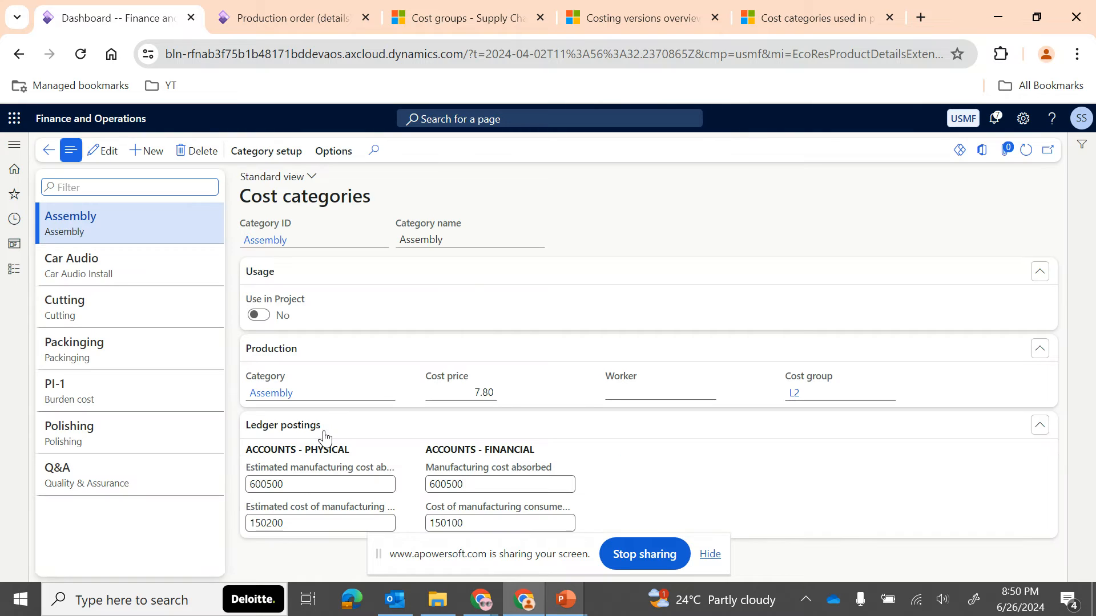
pyautogui.click(387, 395)
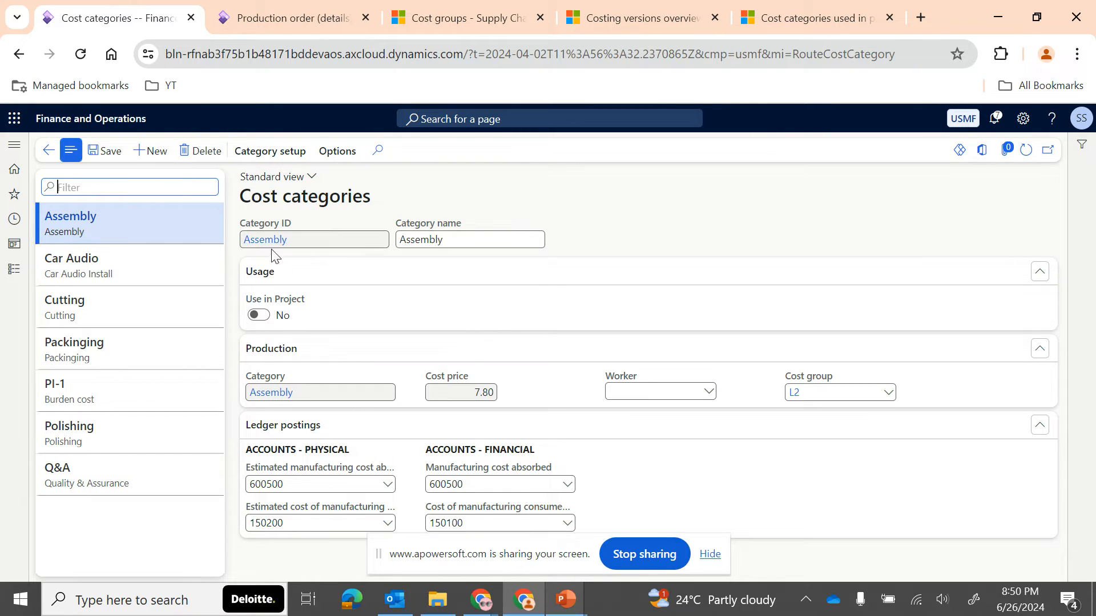
pyautogui.click(143, 313)
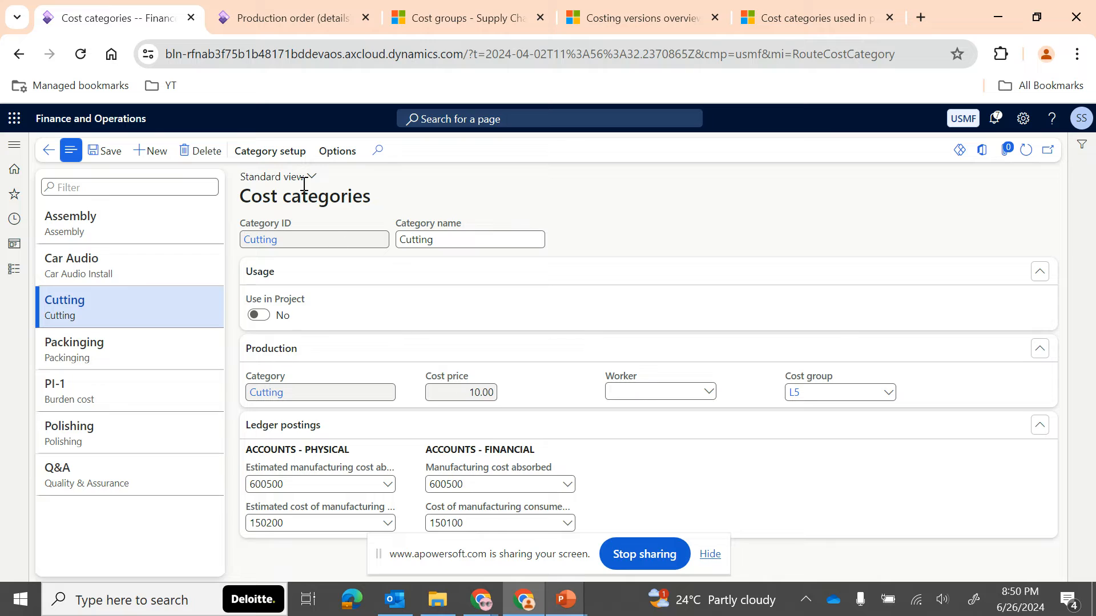
pyautogui.click(276, 159)
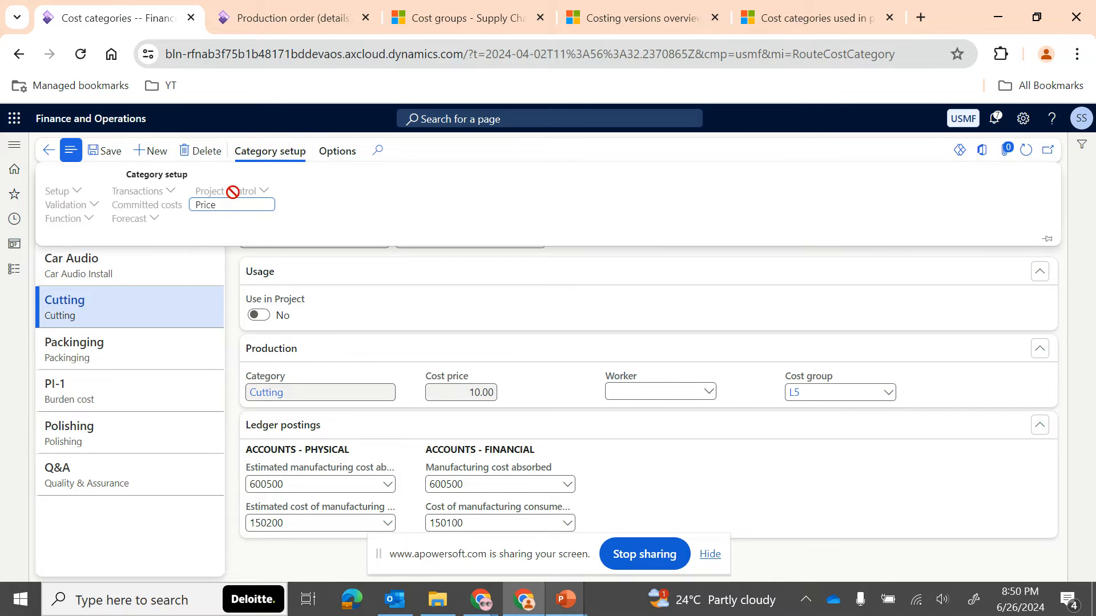
pyautogui.click(223, 210)
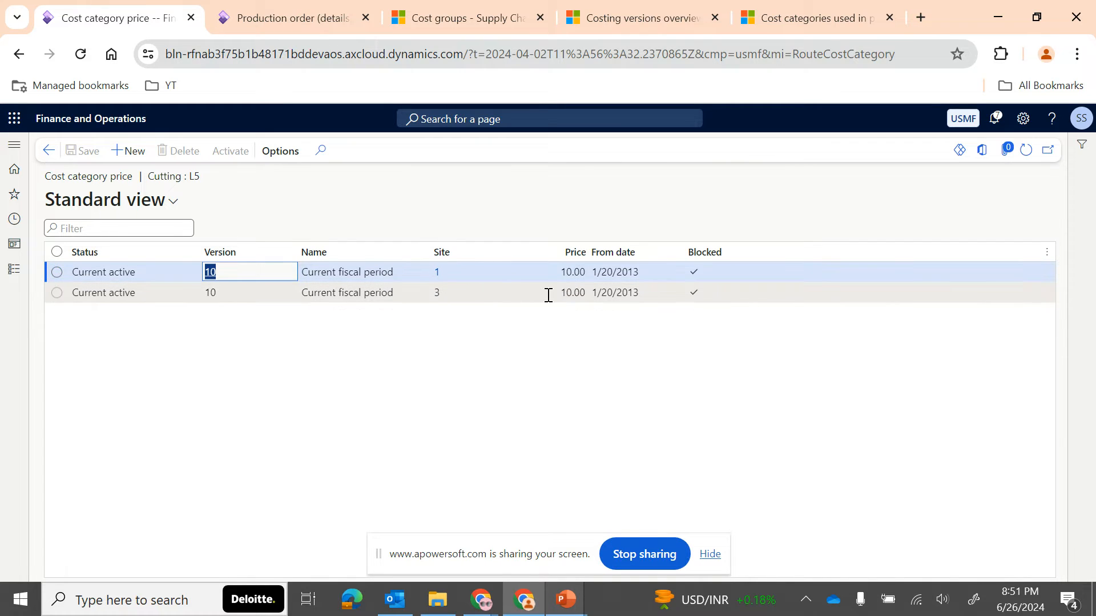
# - Add and save a pending Cutting category price with costing version 10, site 2 and a price of 9.50
pyautogui.click(132, 153)
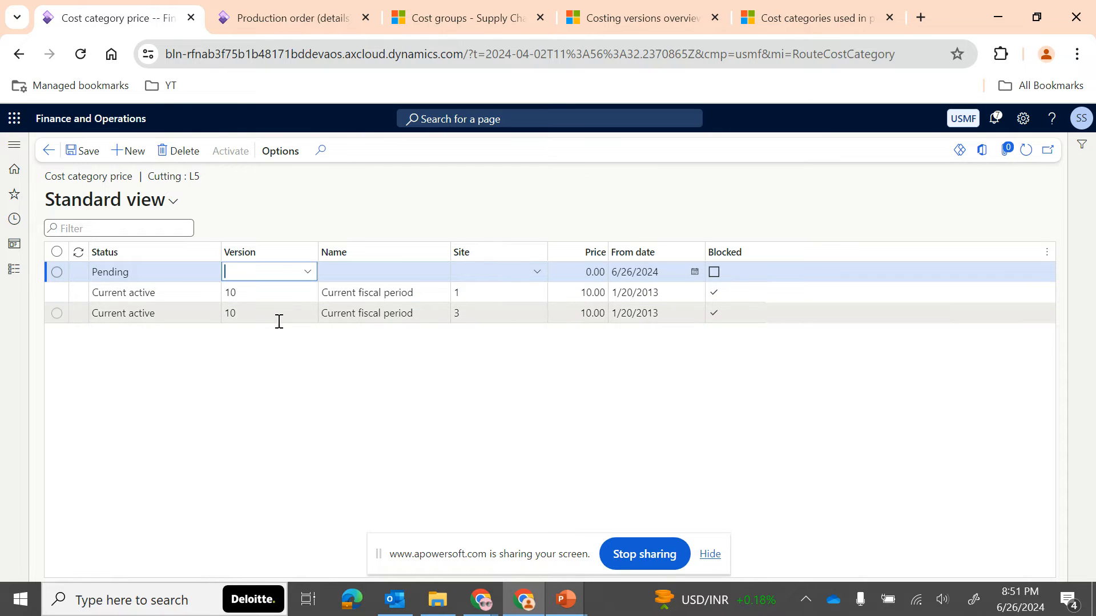
pyautogui.click(307, 273)
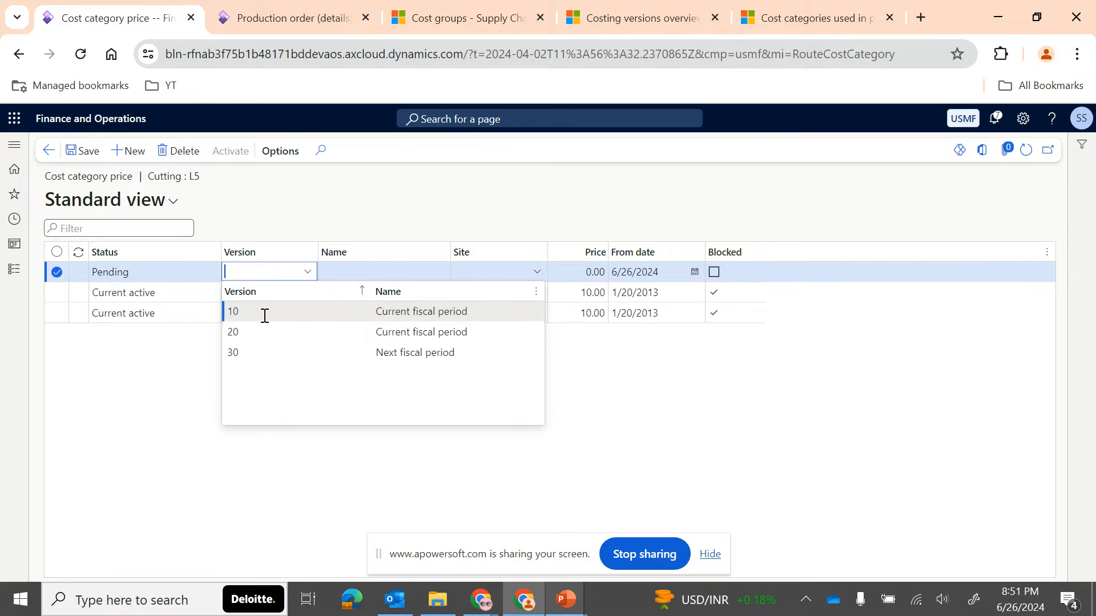
pyautogui.click(261, 313)
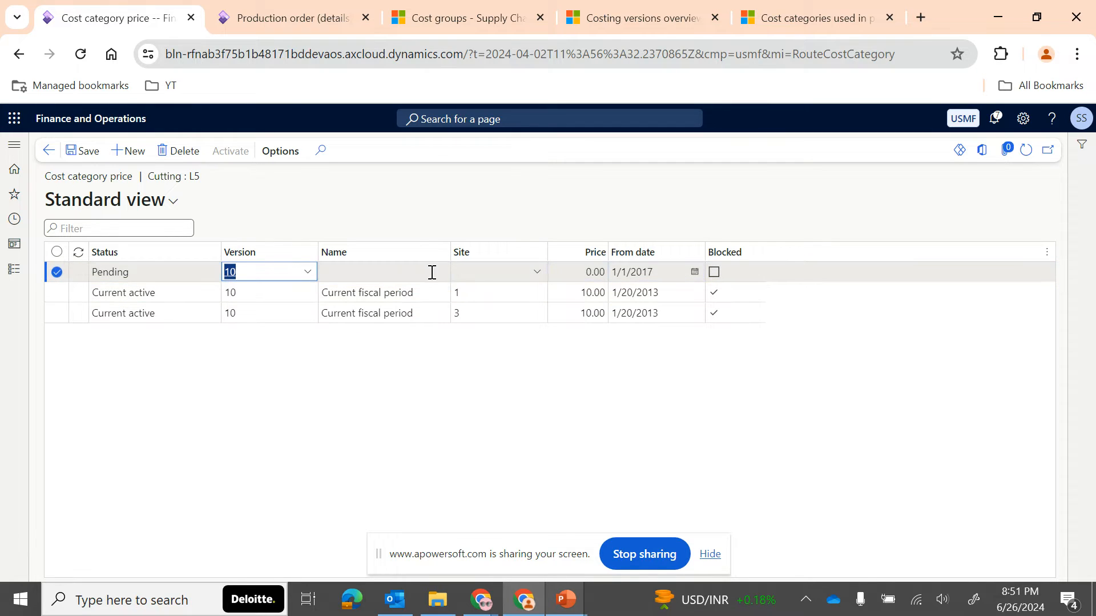
pyautogui.click(411, 271)
pyautogui.click(487, 276)
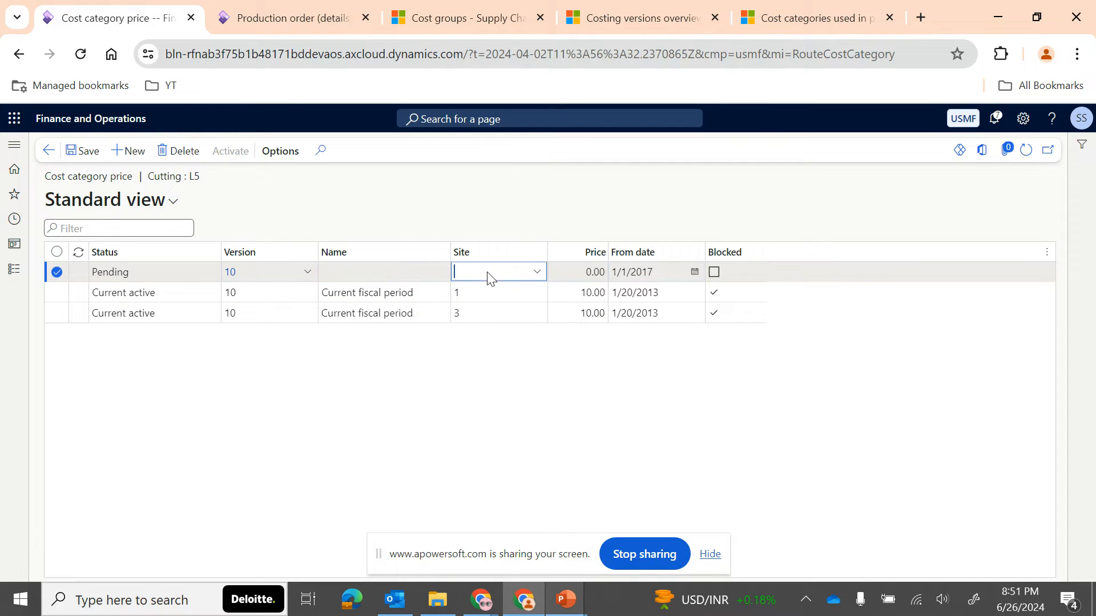
pyautogui.press('Tab')
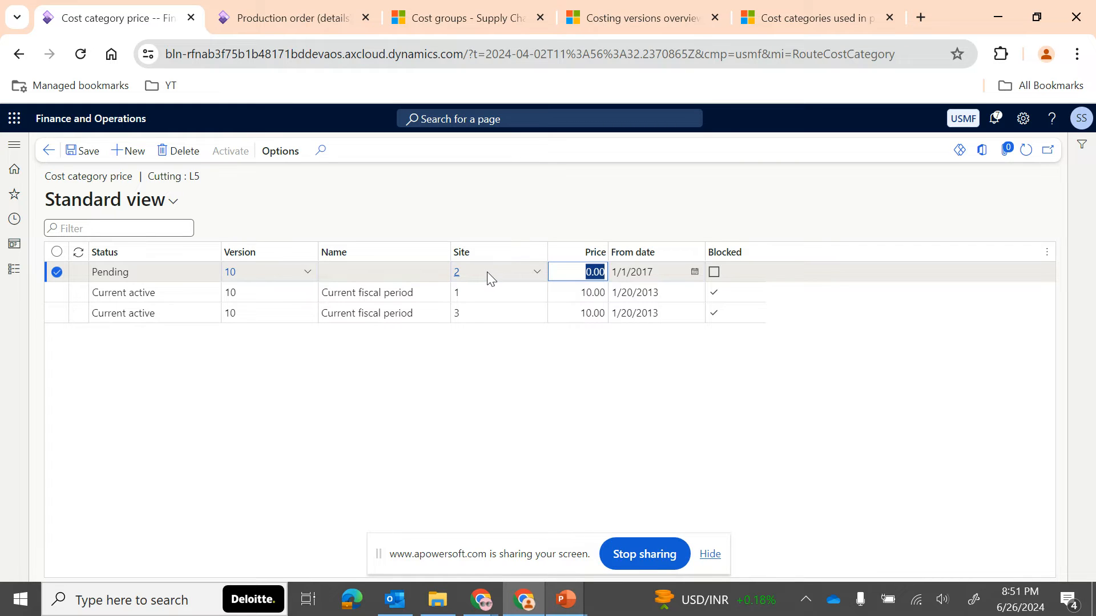
pyautogui.write('9.50')
pyautogui.press('Tab')
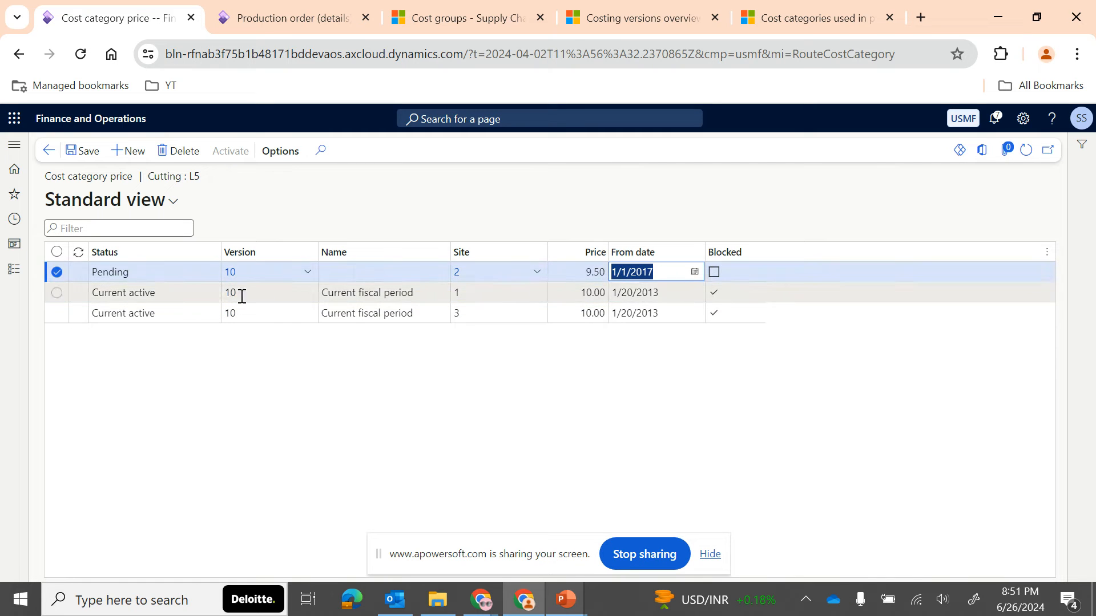
pyautogui.click(91, 153)
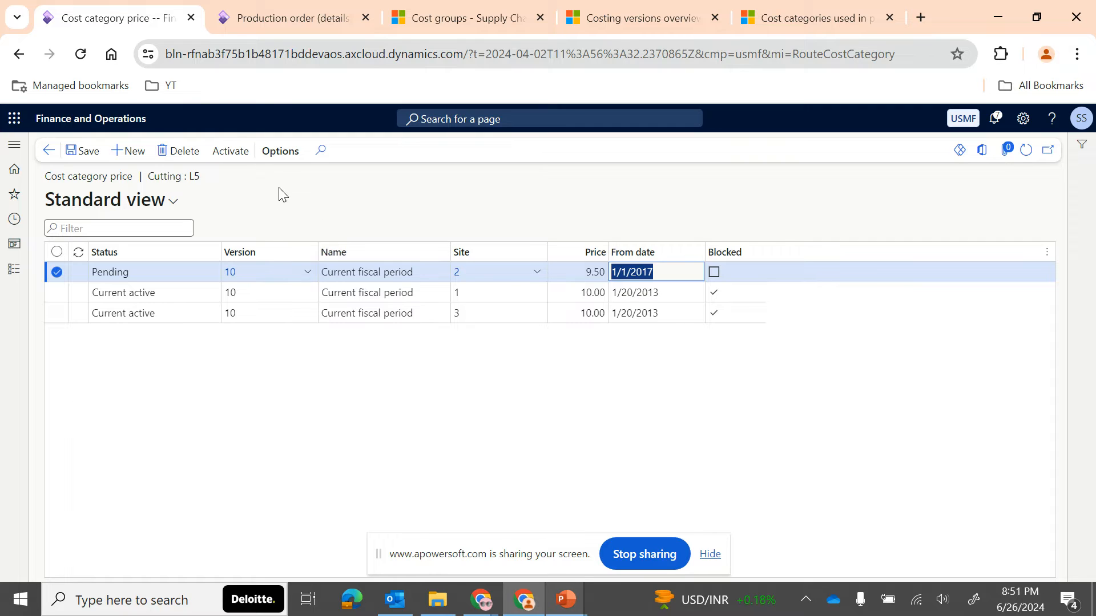
# - Activate the pending Cutting price for site 2, dismiss the notification, and return to the cost categories
pyautogui.click(231, 151)
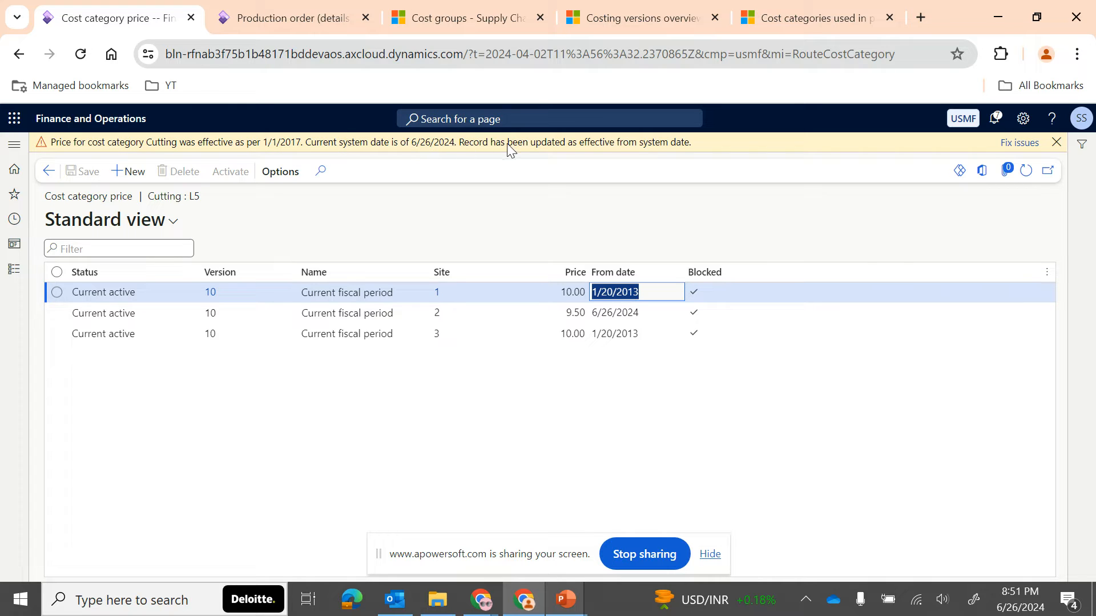
pyautogui.click(1057, 142)
pyautogui.click(48, 150)
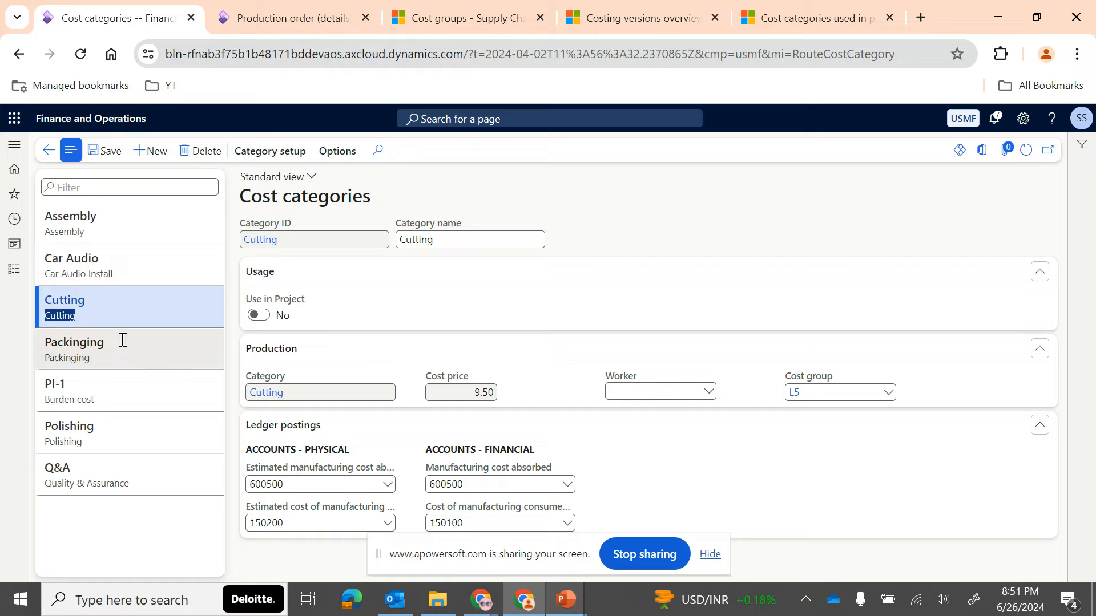
# - Open the route groups and examine the Discrete group's estimation and costing, automatic route consumption and job type settings
pyautogui.click(14, 272)
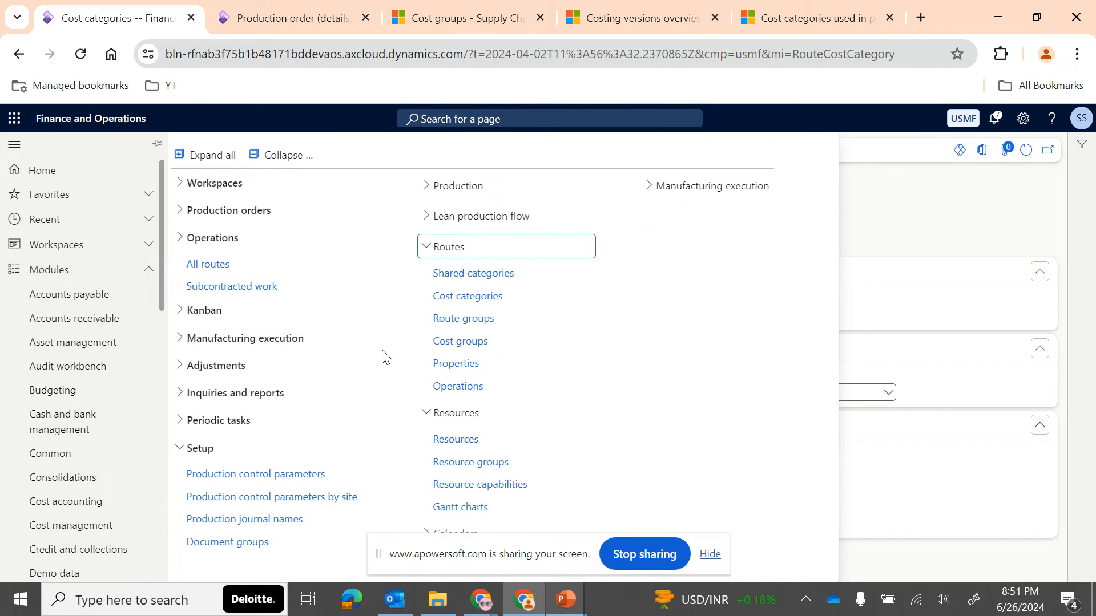
pyautogui.click(471, 321)
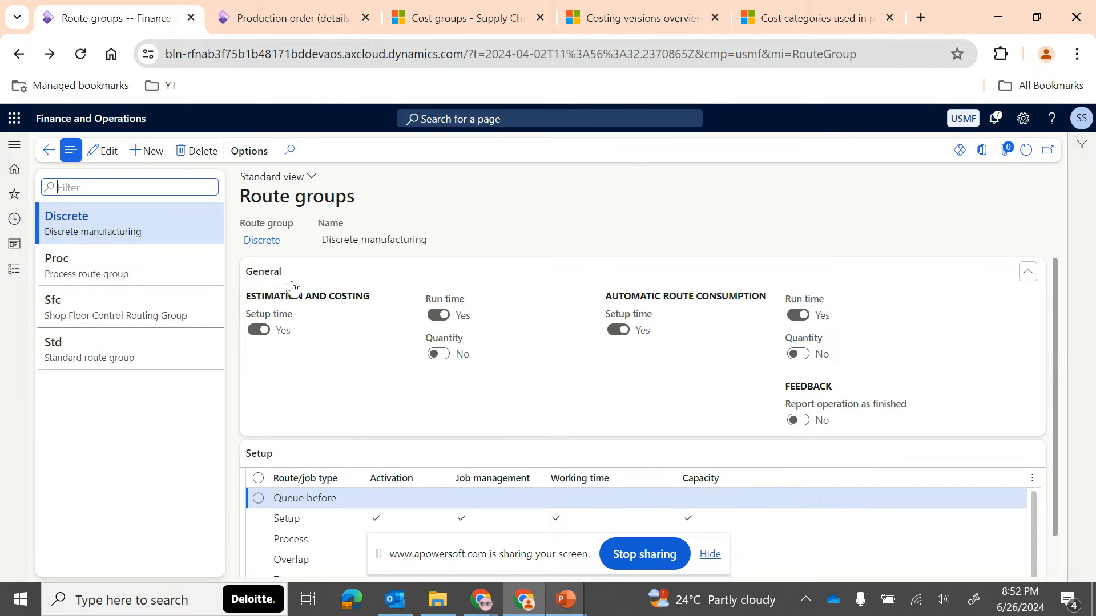
pyautogui.click(304, 239)
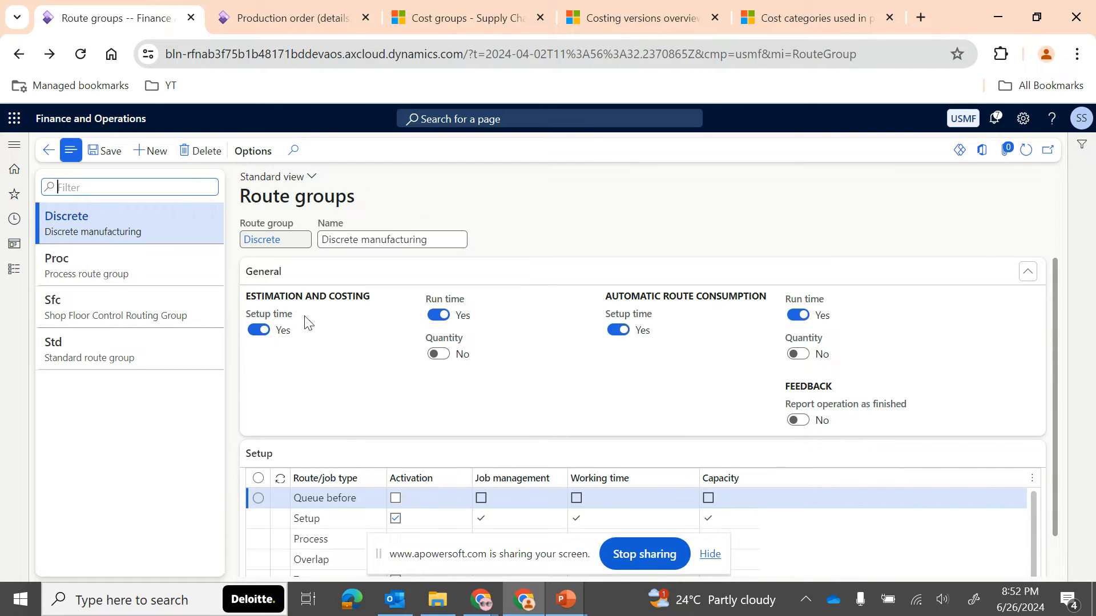
pyautogui.scroll(-1, 368, 400)
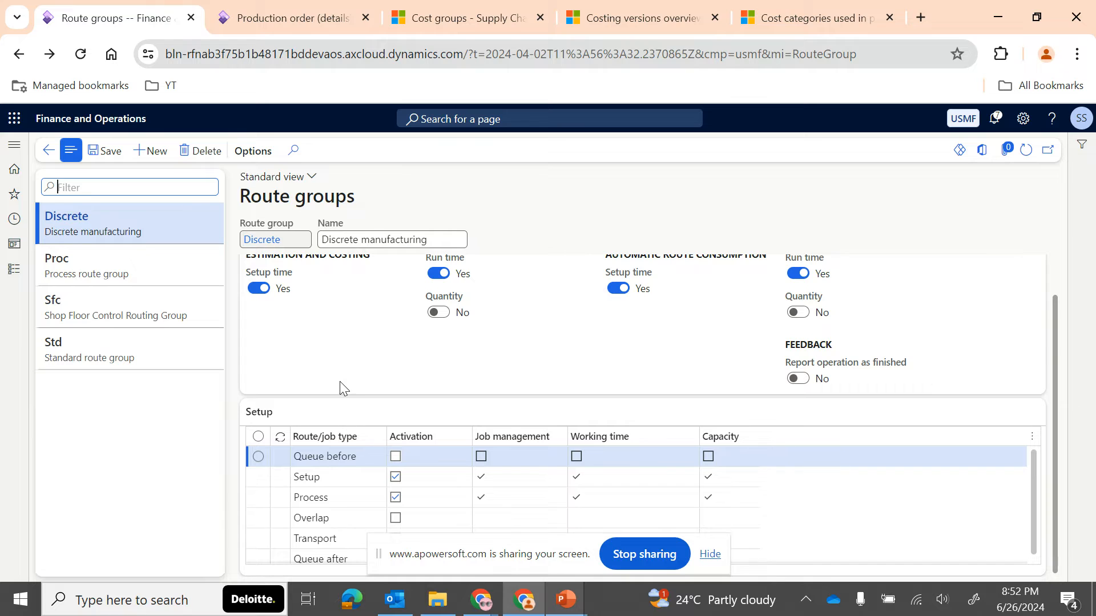
# - Open the resource groups and review the ledger postings, resources and cost categories of group 9901 - Shirt
pyautogui.scroll(1, 340, 381)
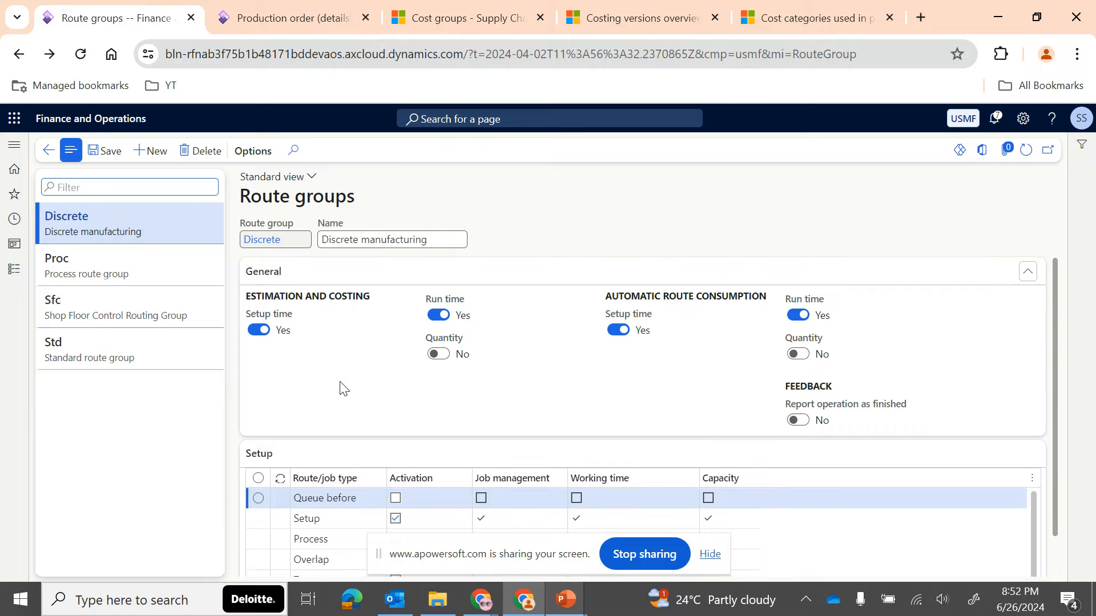
pyautogui.click(16, 270)
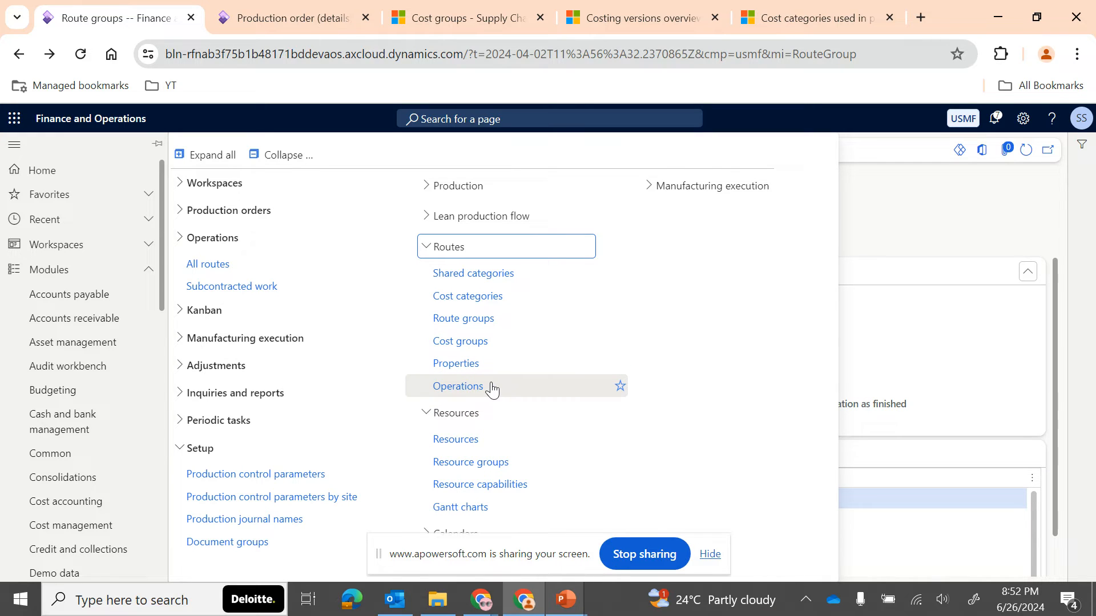
pyautogui.click(465, 465)
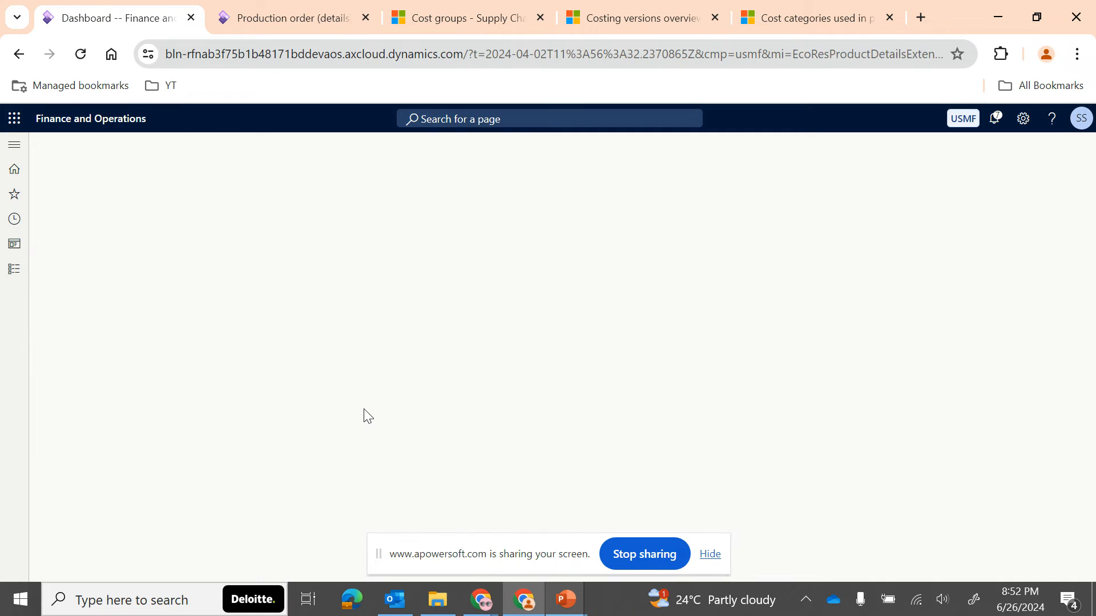
pyautogui.scroll(-9, 456, 359)
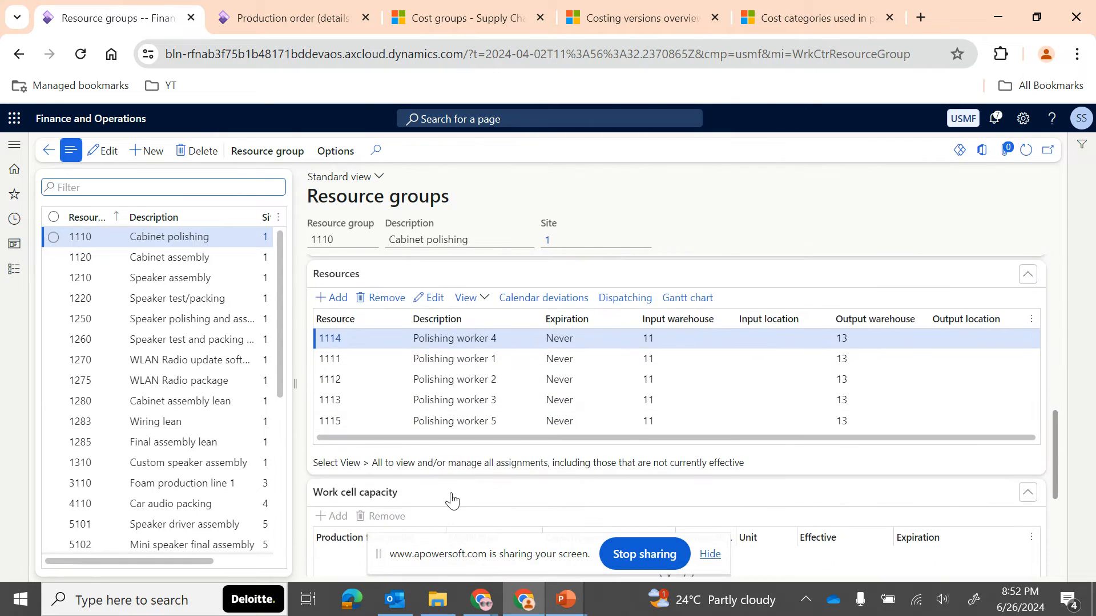
pyautogui.scroll(-4, 452, 500)
pyautogui.scroll(-5, 146, 384)
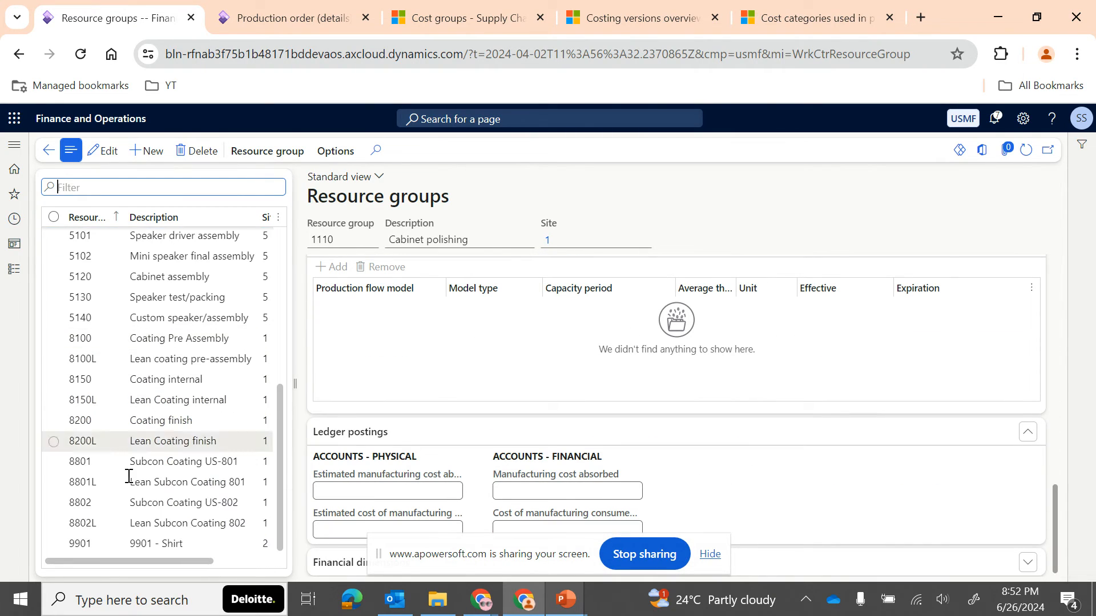
pyautogui.click(114, 549)
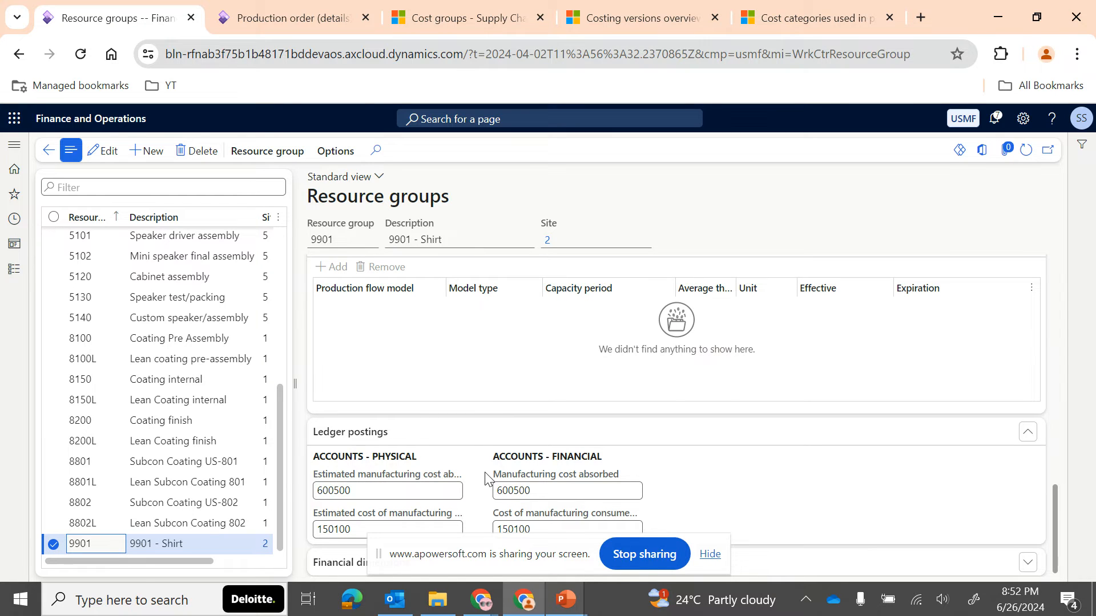
pyautogui.scroll(6, 486, 478)
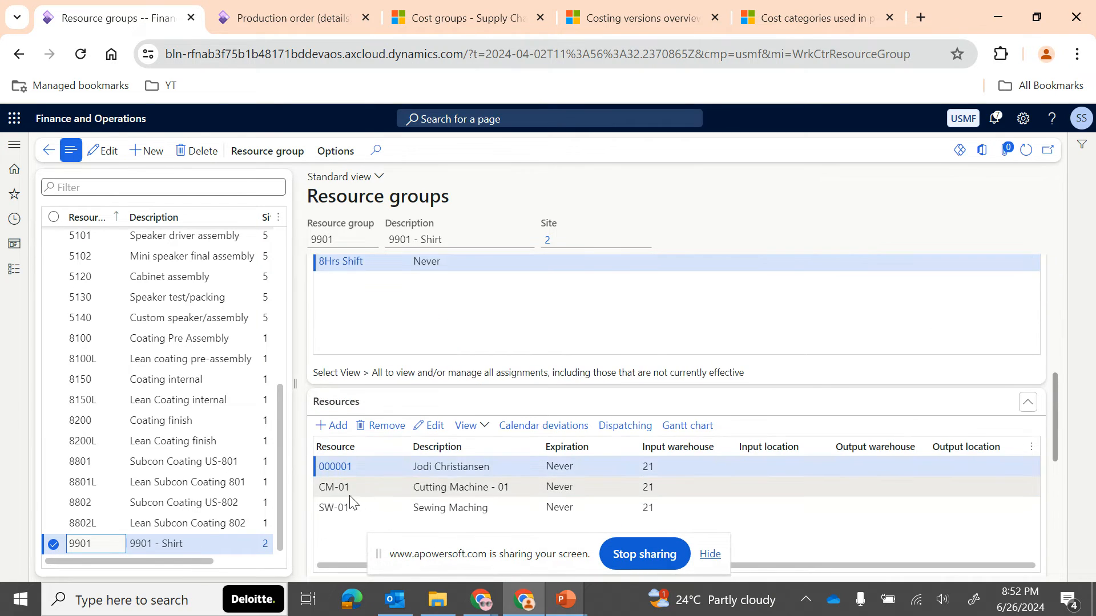
pyautogui.scroll(5, 432, 377)
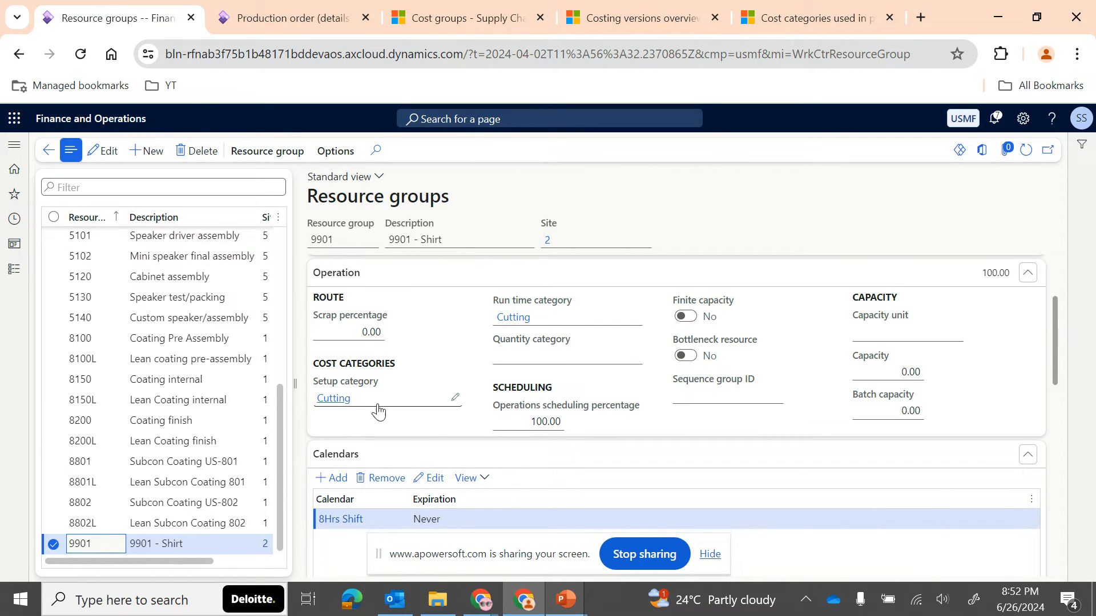
# - Open the resource group's Cutting setup category, and switch to the cost categories slide in the PowerPoint slide show
pyautogui.click(341, 403)
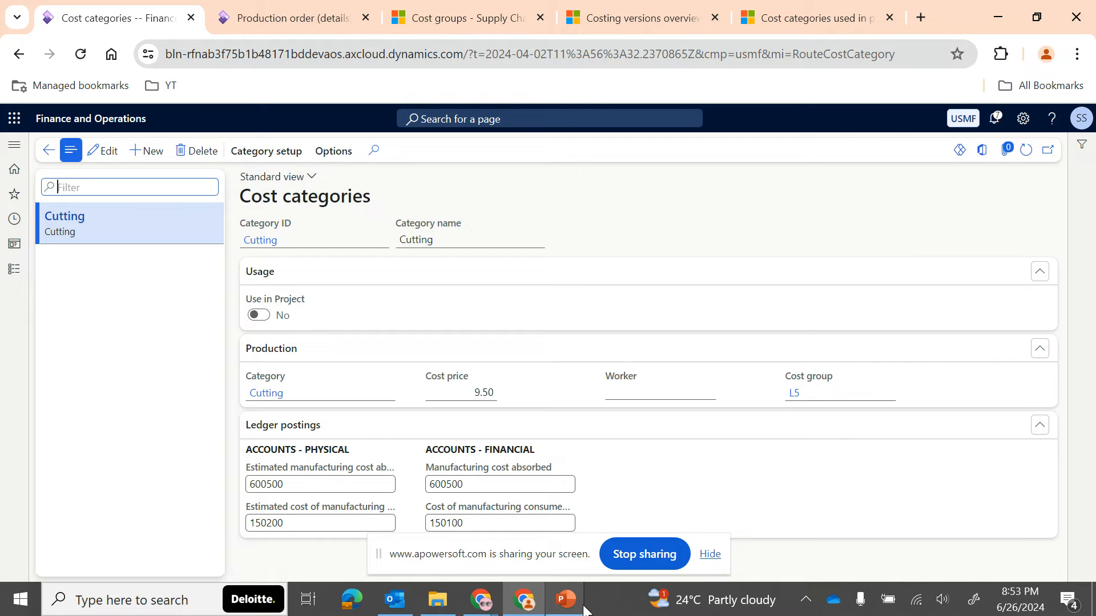
pyautogui.moveTo(579, 586)
pyautogui.click(618, 538)
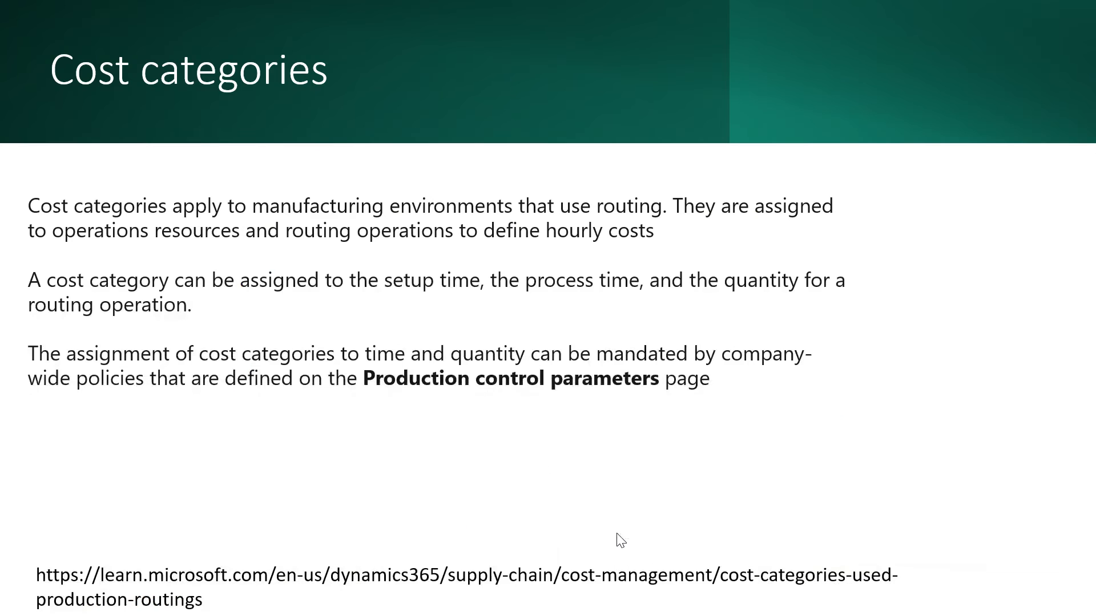
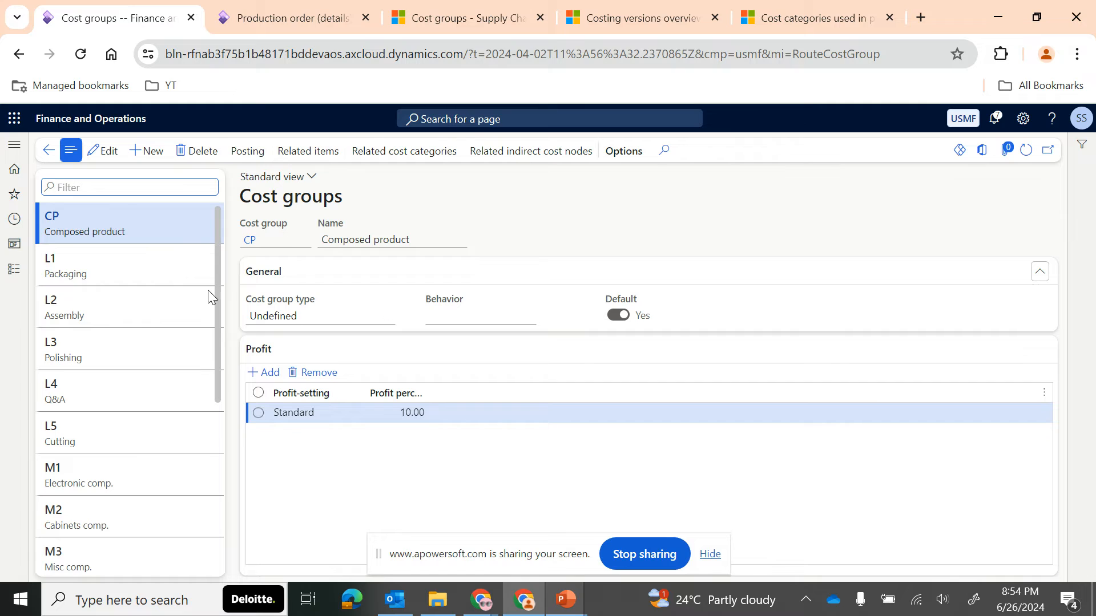
# - Create a new cost group with the ID P1 and the name Packing 1
pyautogui.click(149, 161)
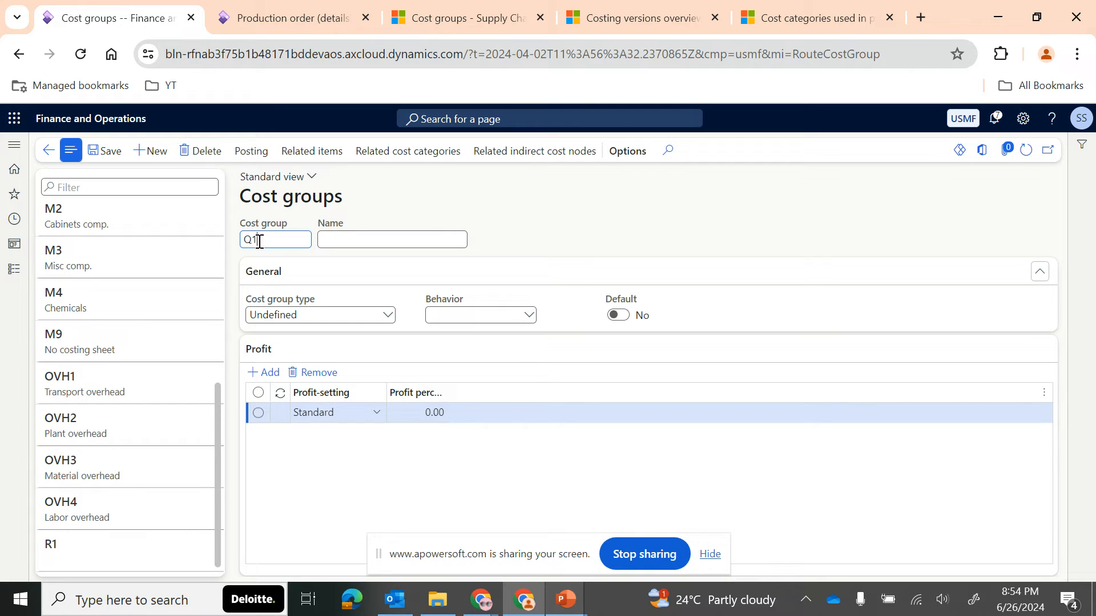
pyautogui.press('Tab')
pyautogui.click(251, 245)
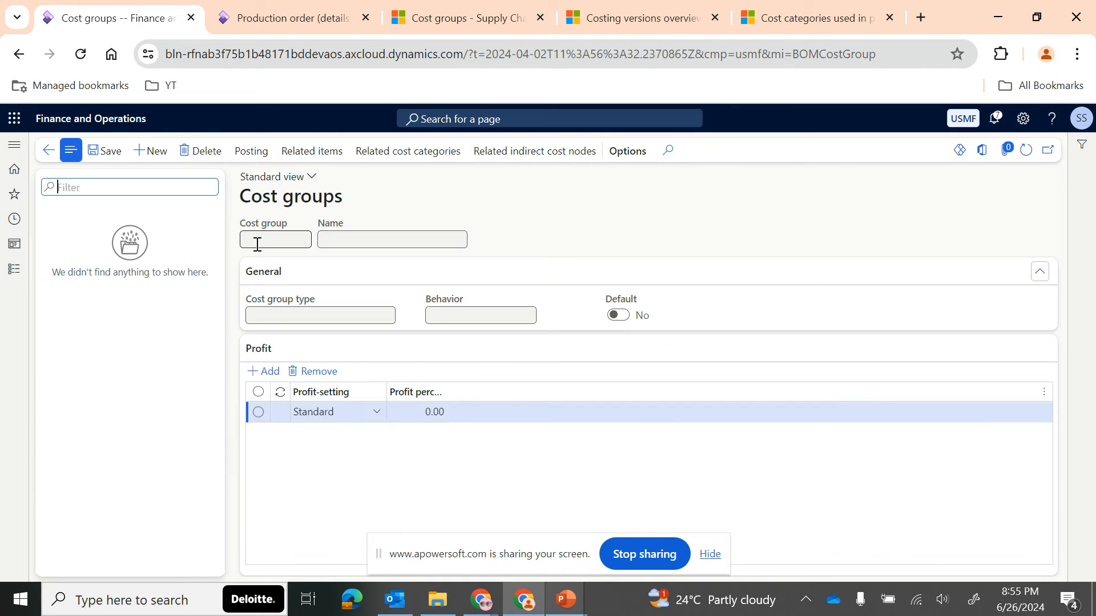
pyautogui.click(48, 150)
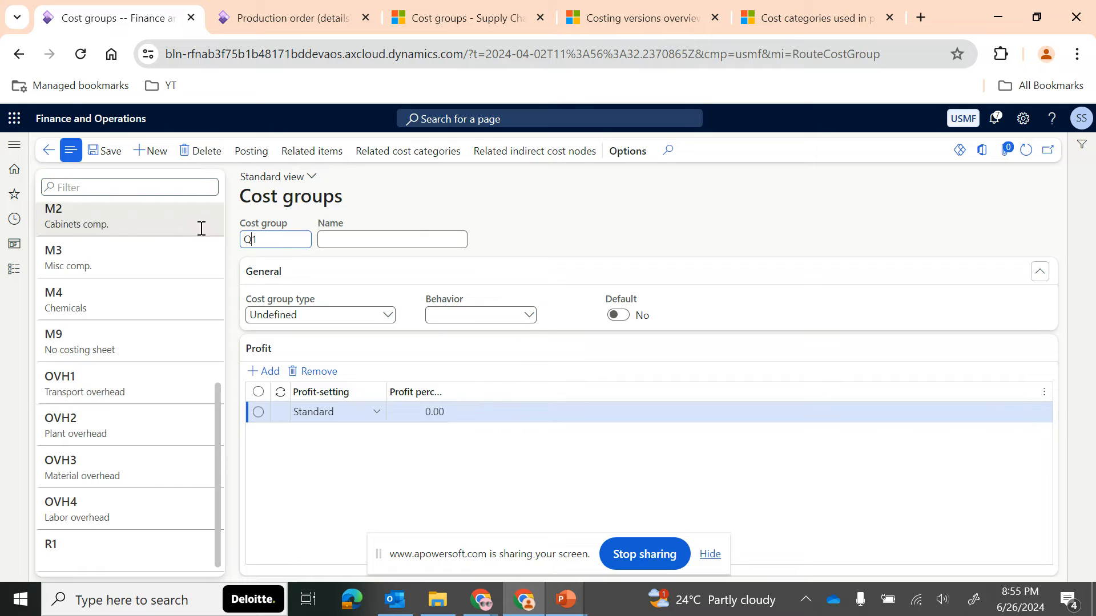
pyautogui.click(269, 246)
pyautogui.write('P1')
pyautogui.press('Tab')
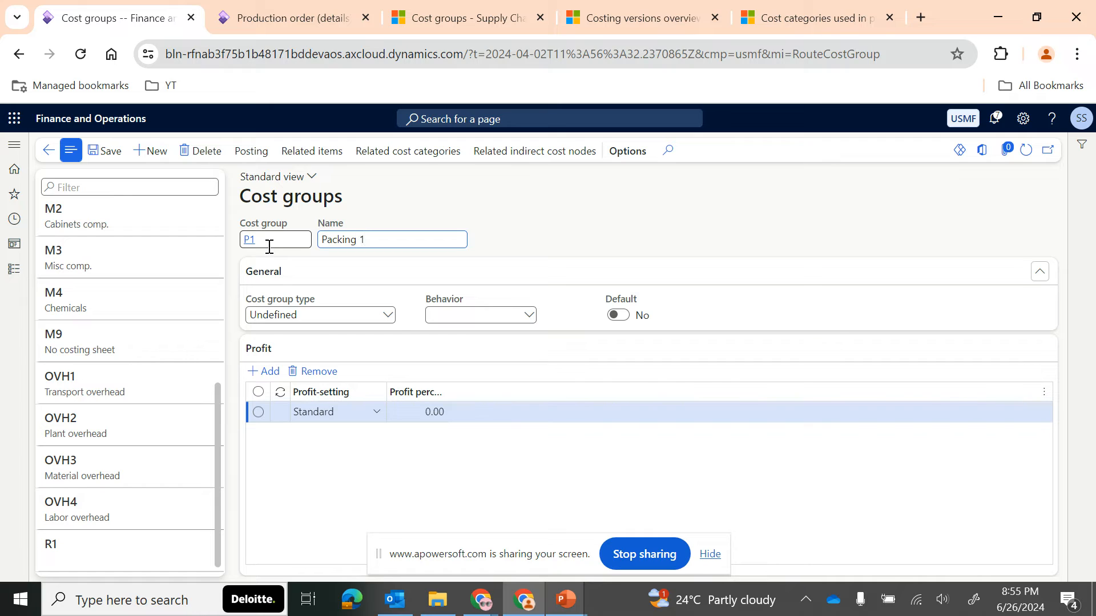
pyautogui.press('Tab')
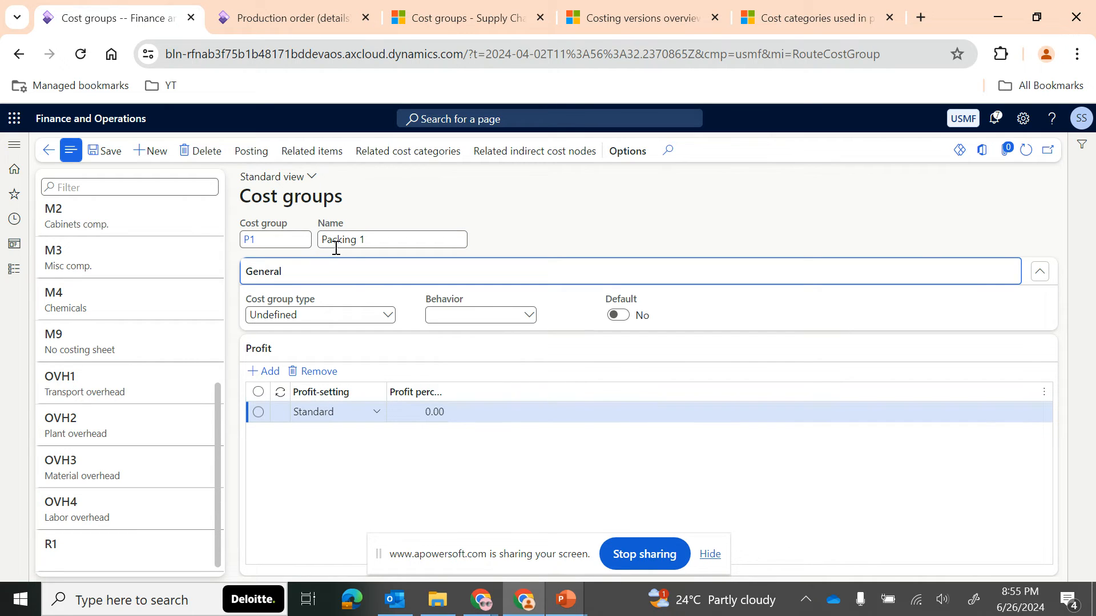
# - Set cost group P1's type to Direct materials and save the record
pyautogui.click(384, 317)
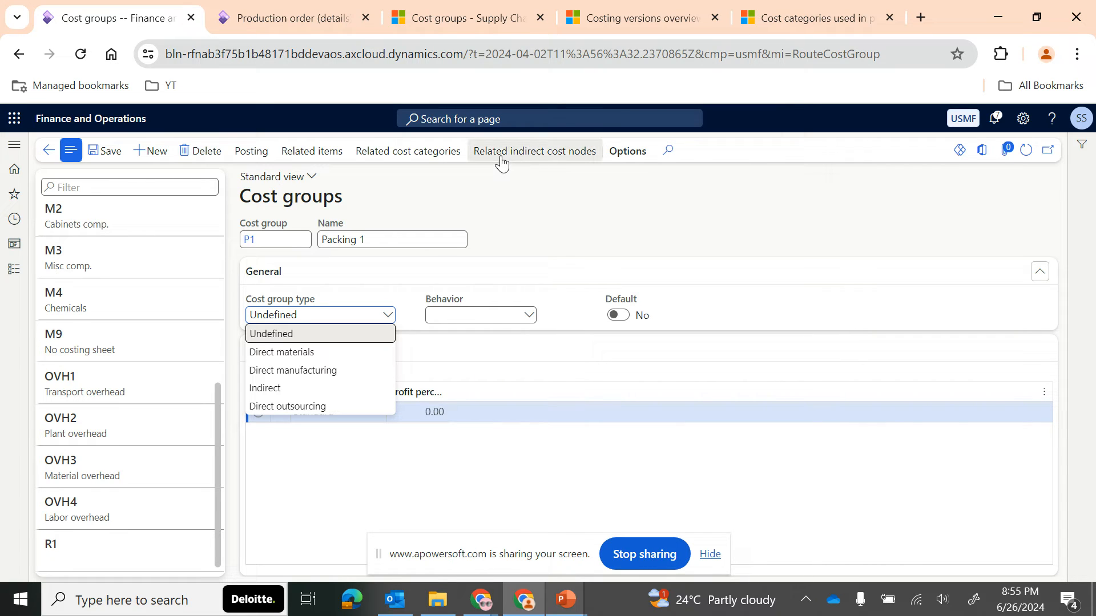
pyautogui.click(287, 354)
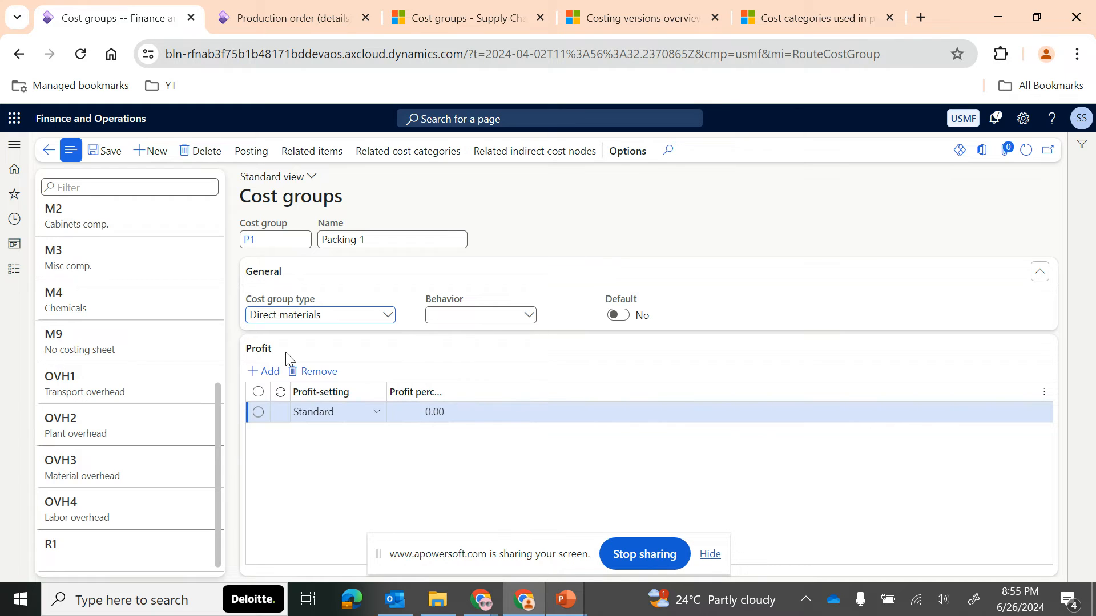
pyautogui.click(115, 154)
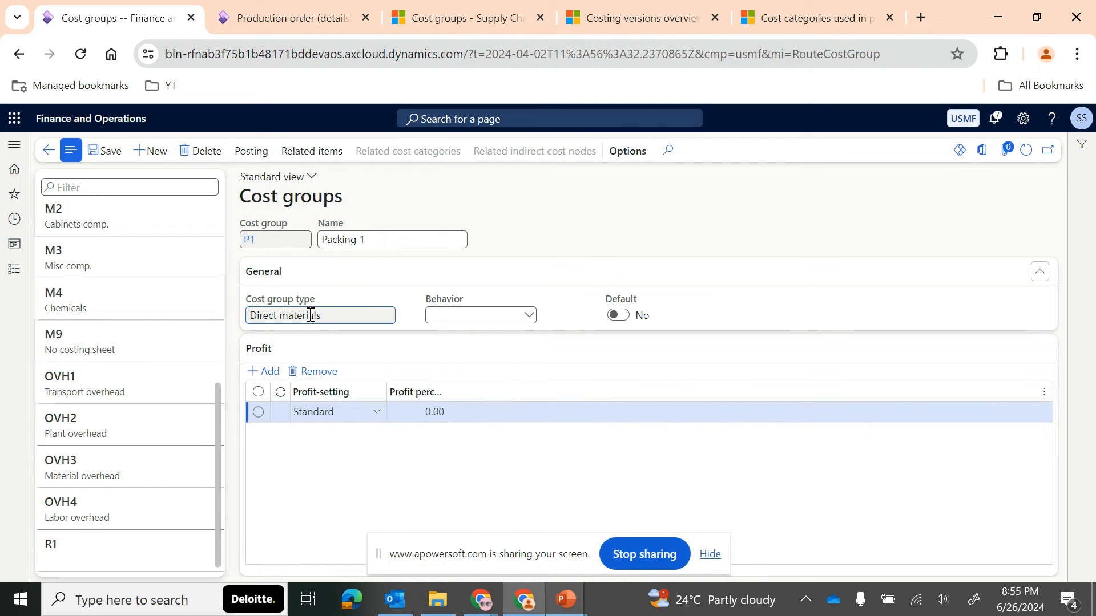
# - Display the behavior options for P1, and check the note on null behavior on the PowerPoint Cost Groups slide
pyautogui.click(528, 317)
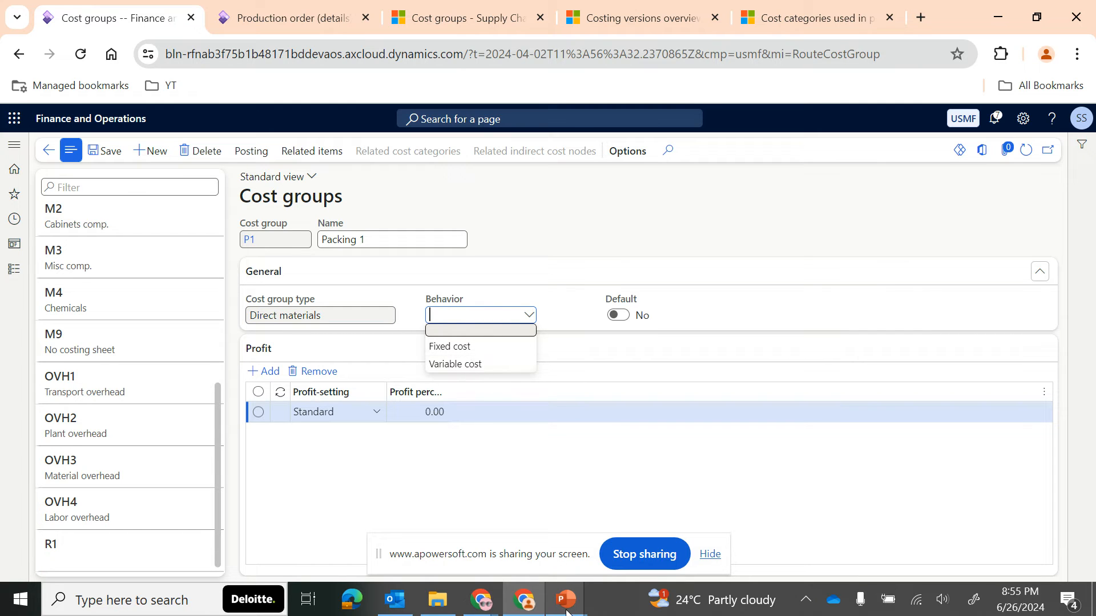
pyautogui.moveTo(567, 612)
pyautogui.click(646, 526)
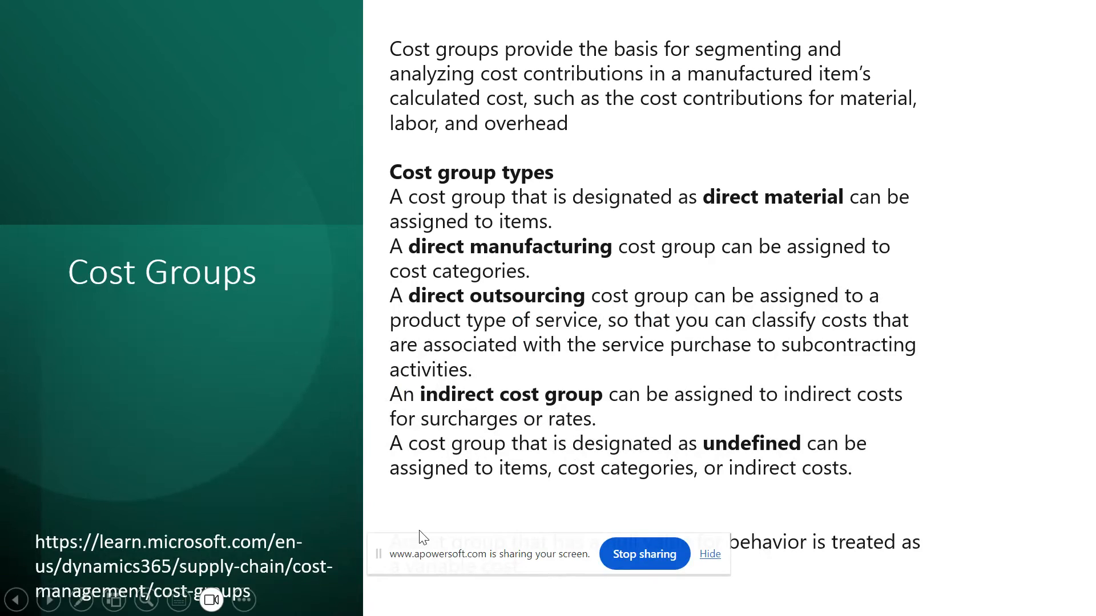
pyautogui.moveTo(533, 551); pyautogui.dragTo(506, 615)
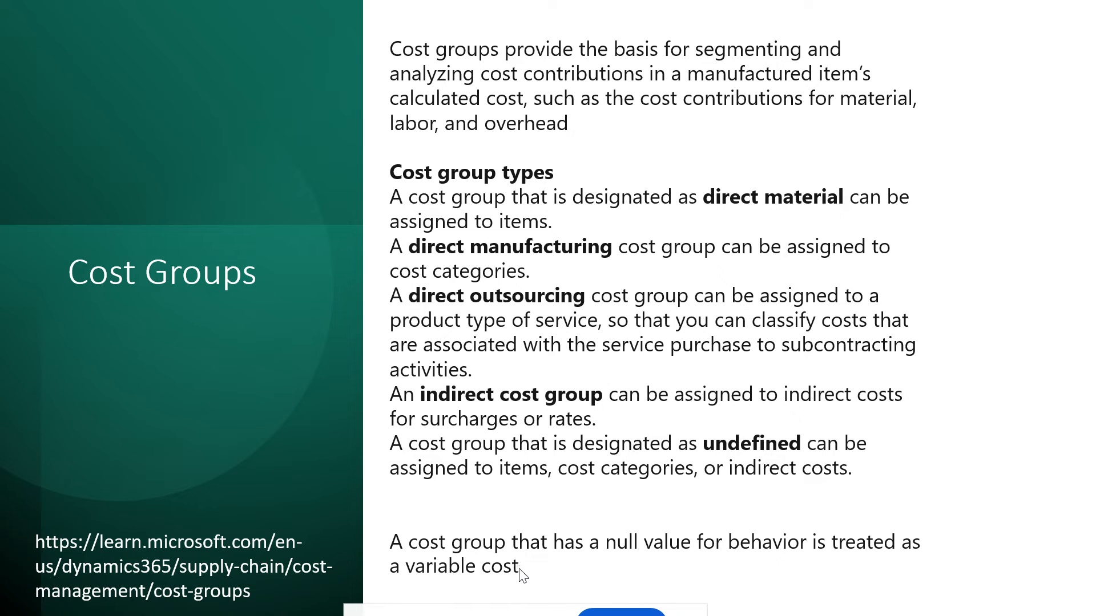
pyautogui.hotkey('alt', 'Tab')
pyautogui.hotkey('alt', 'Tab')
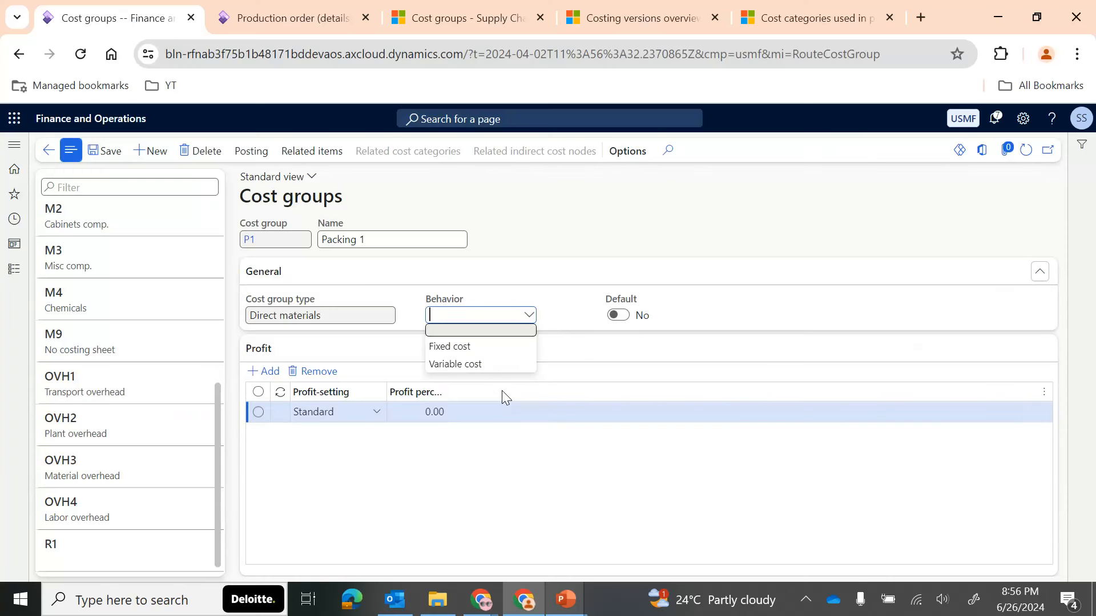
# - Leave P1's behavior blank and set its Standard profit percentage to 5.00
pyautogui.click(441, 336)
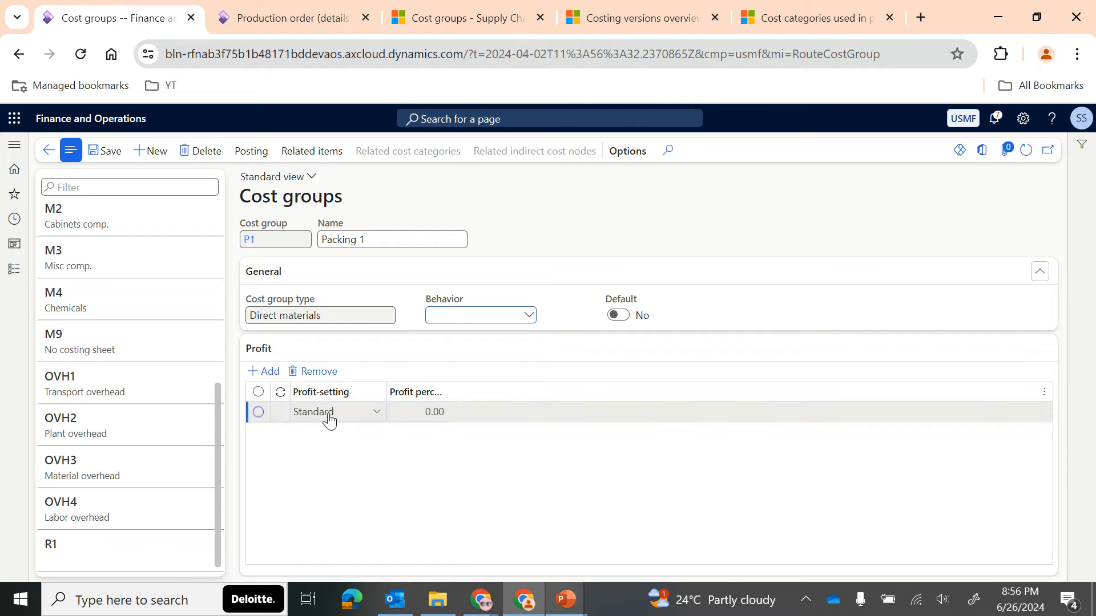
pyautogui.click(427, 412)
pyautogui.press('Tab')
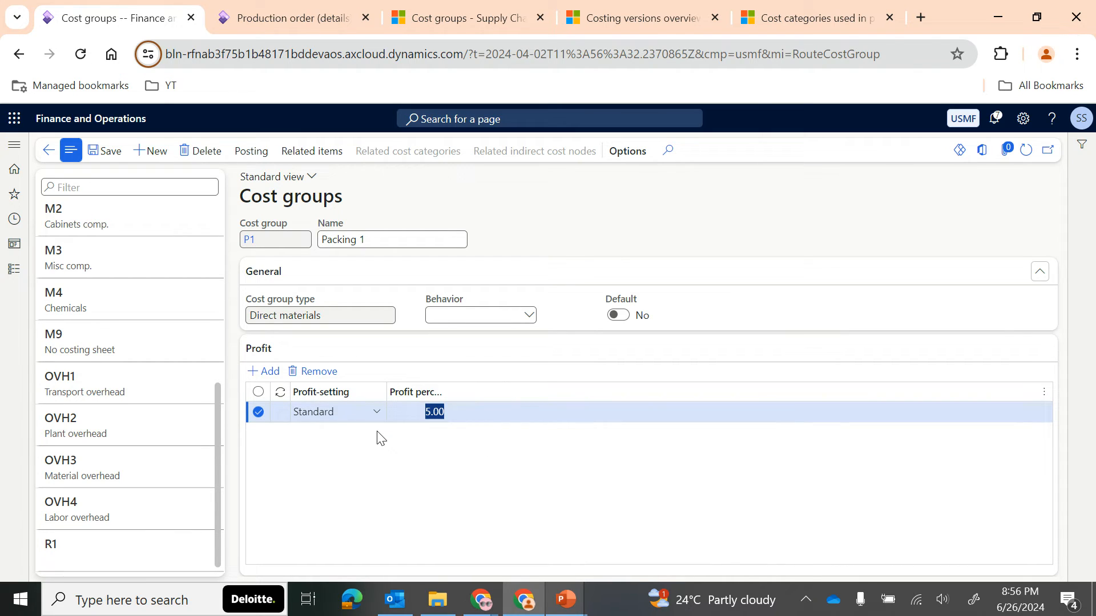
# - Display the FG - Shirt production order's price calculation to compare cost and sales prices per unit
pyautogui.click(283, 27)
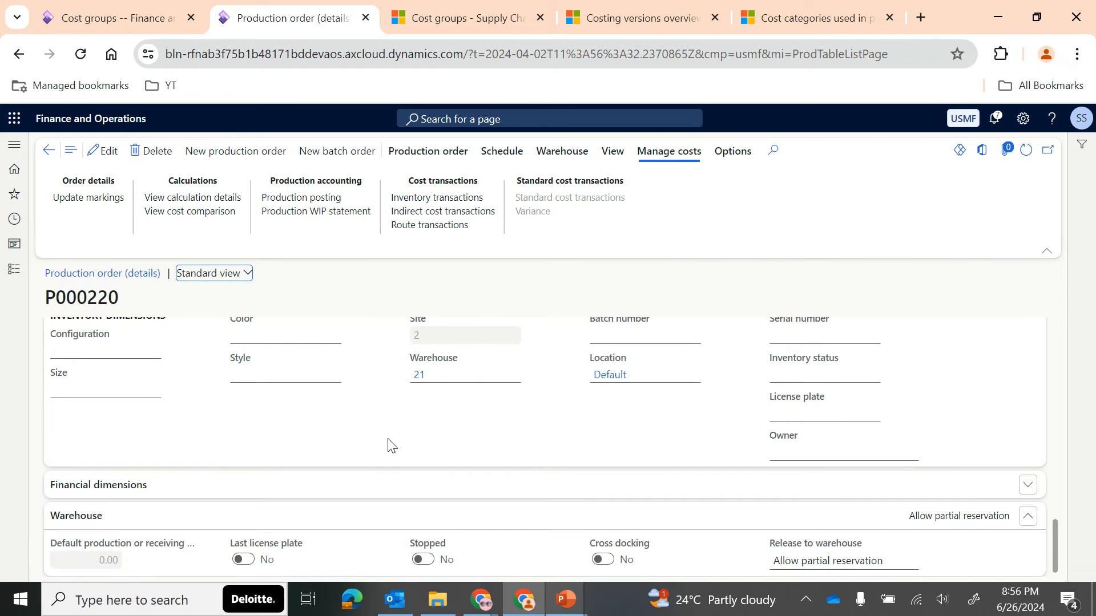
pyautogui.click(416, 164)
pyautogui.click(656, 159)
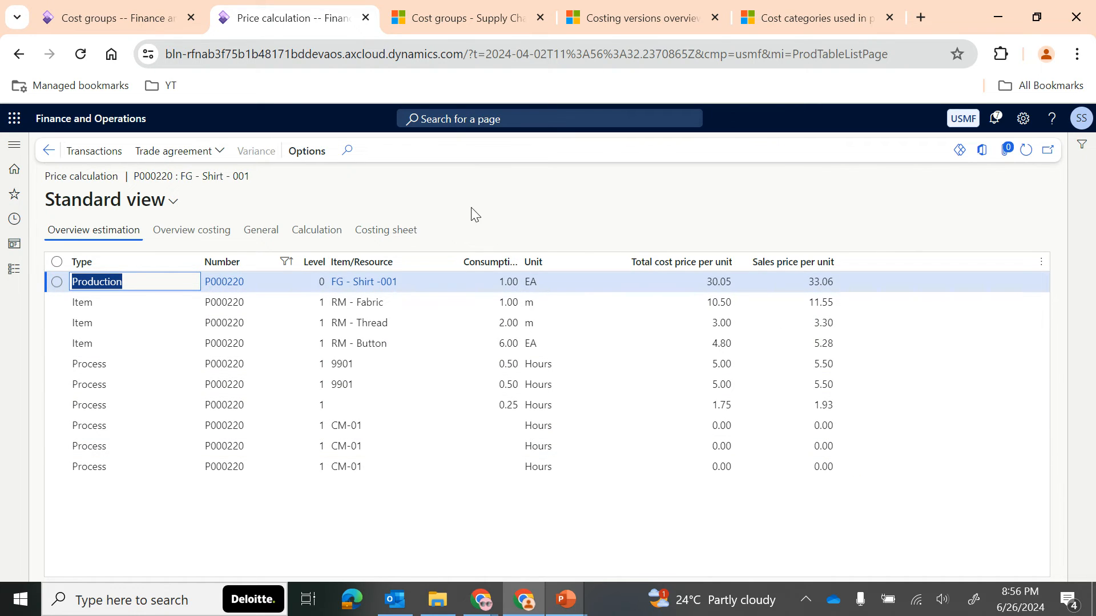
# - Return to the cost groups and leave P1, and review the cost group types on the PowerPoint slide
pyautogui.click(181, 26)
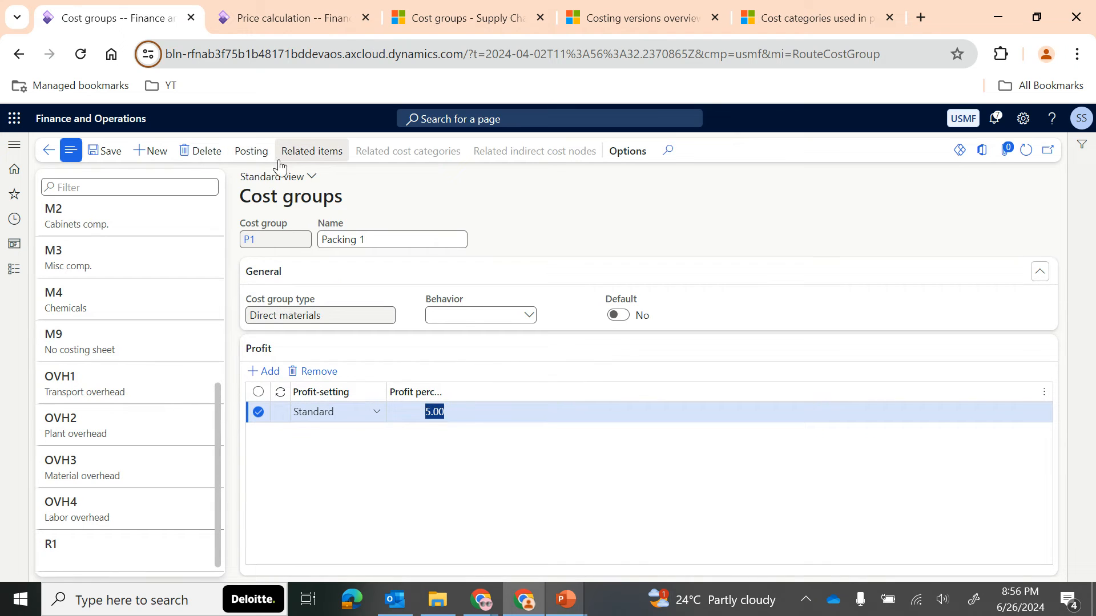
pyautogui.click(44, 158)
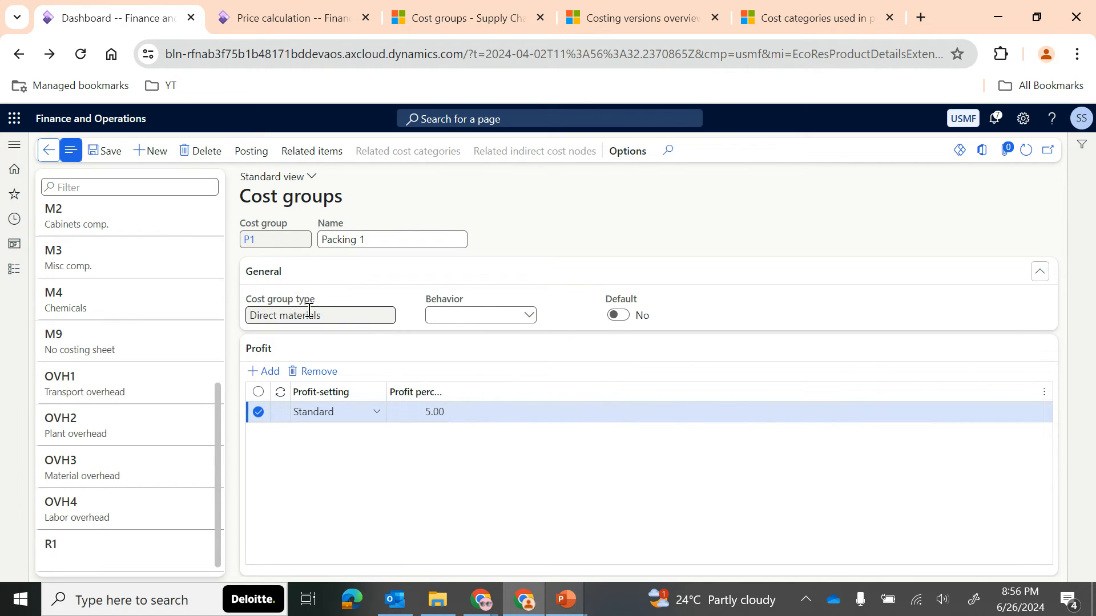
pyautogui.moveTo(565, 599)
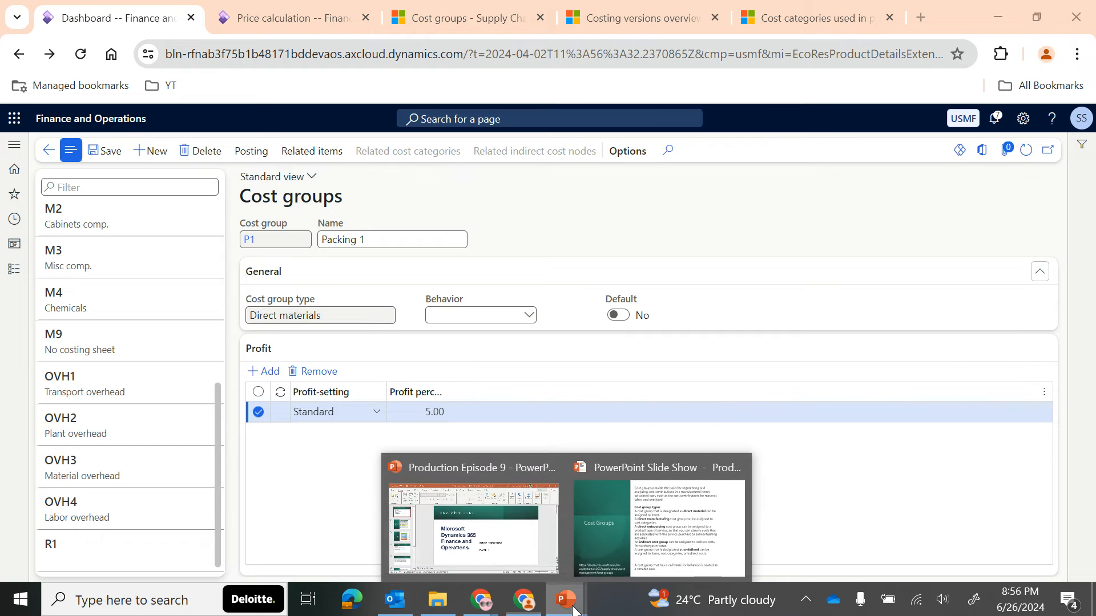
pyautogui.click(622, 528)
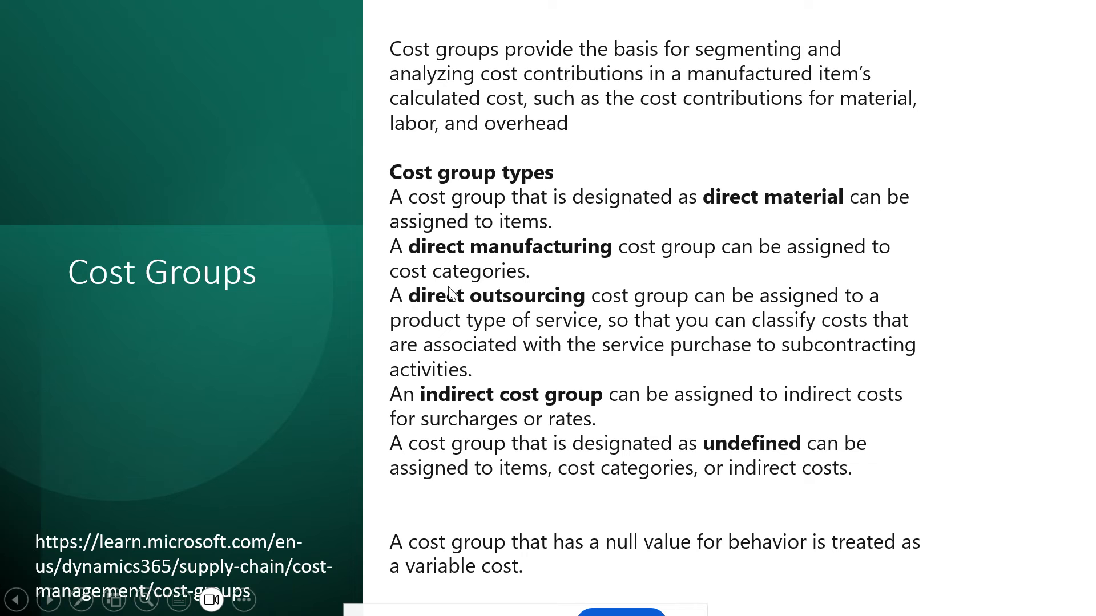
pyautogui.hotkey('alt', 'Tab')
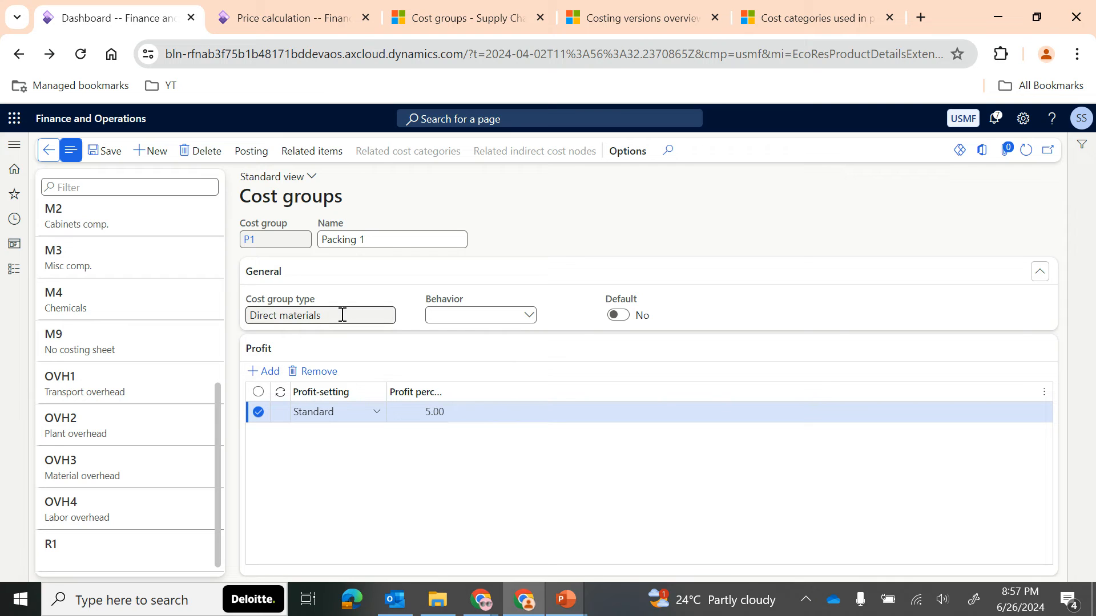
# - Open the cost categories and display the cost groups available for the Assembly category, leaving its assignment as is
pyautogui.click(14, 269)
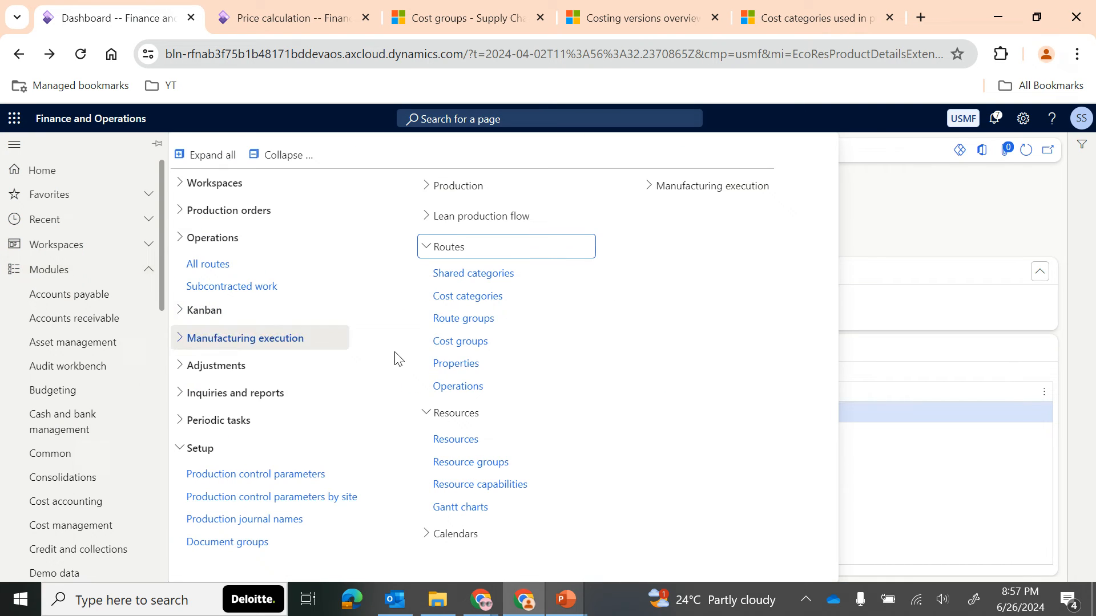
pyautogui.click(464, 297)
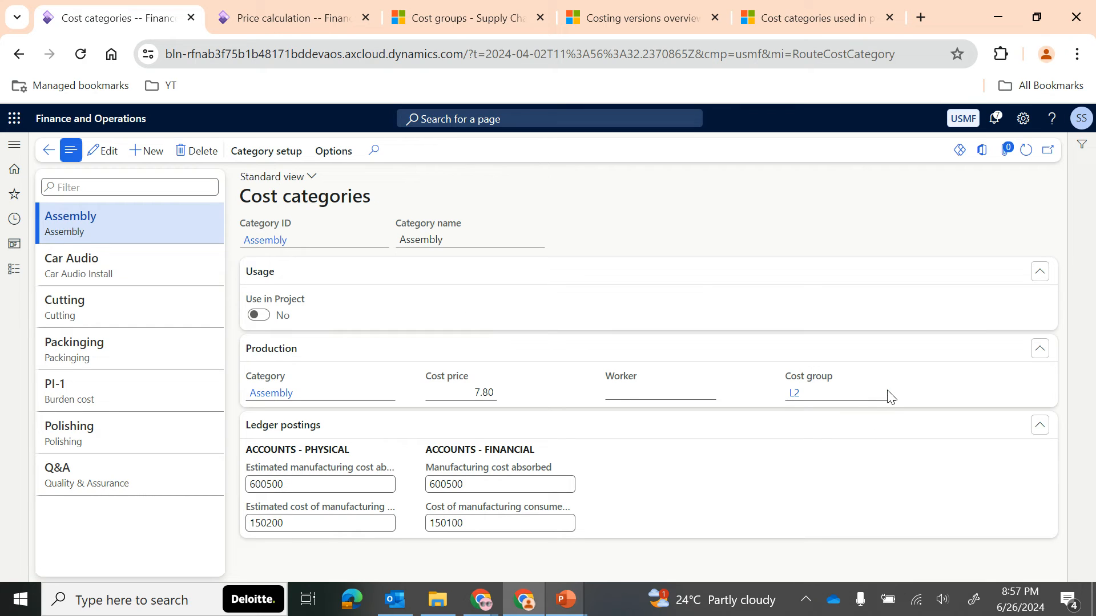
pyautogui.click(888, 396)
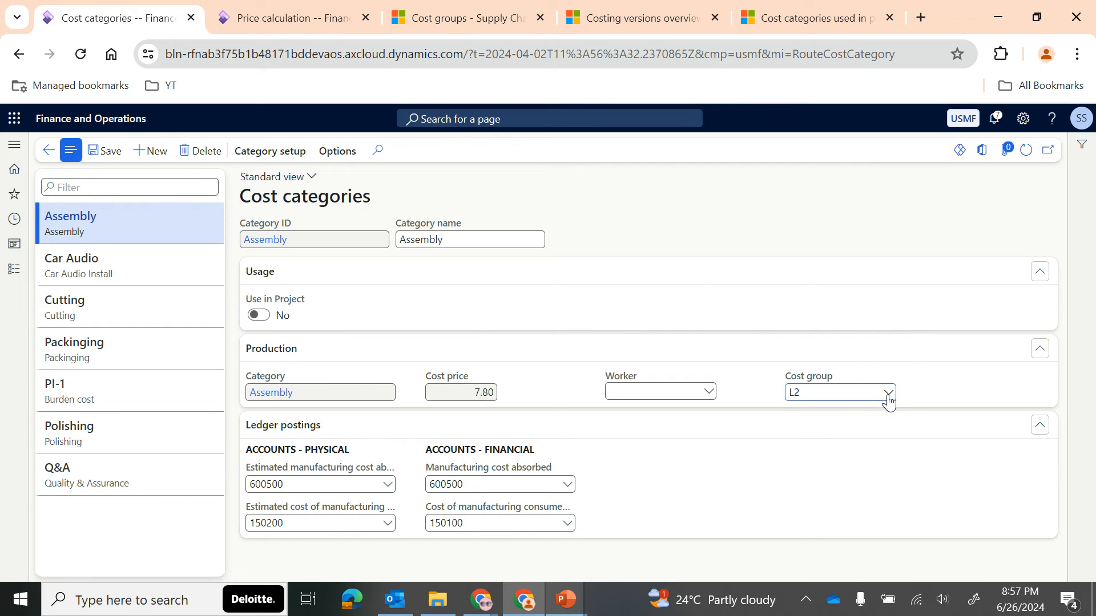
pyautogui.click(887, 398)
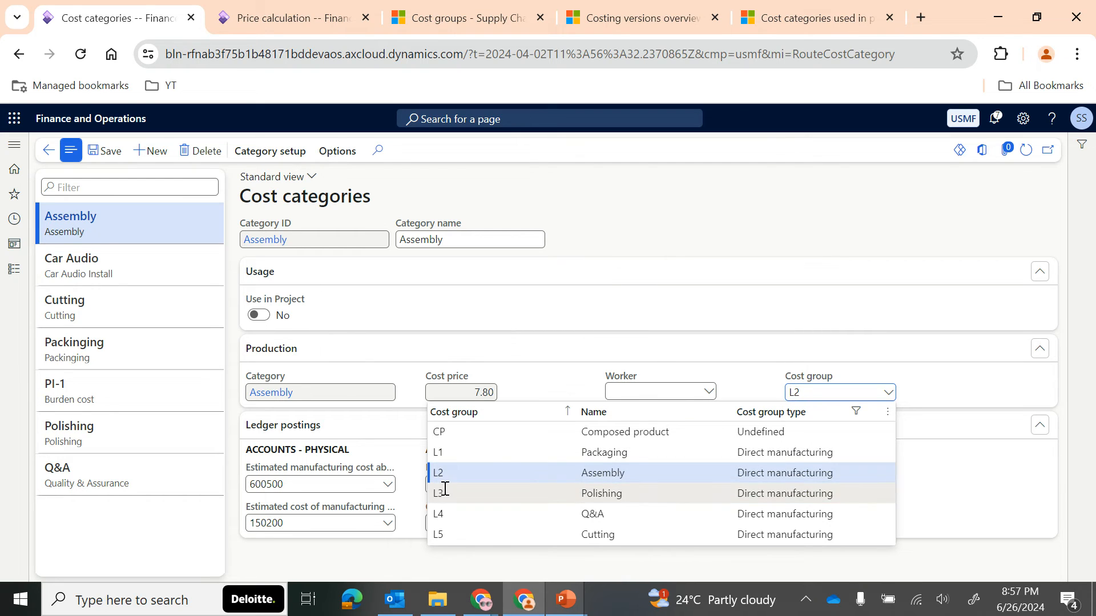
pyautogui.click(555, 314)
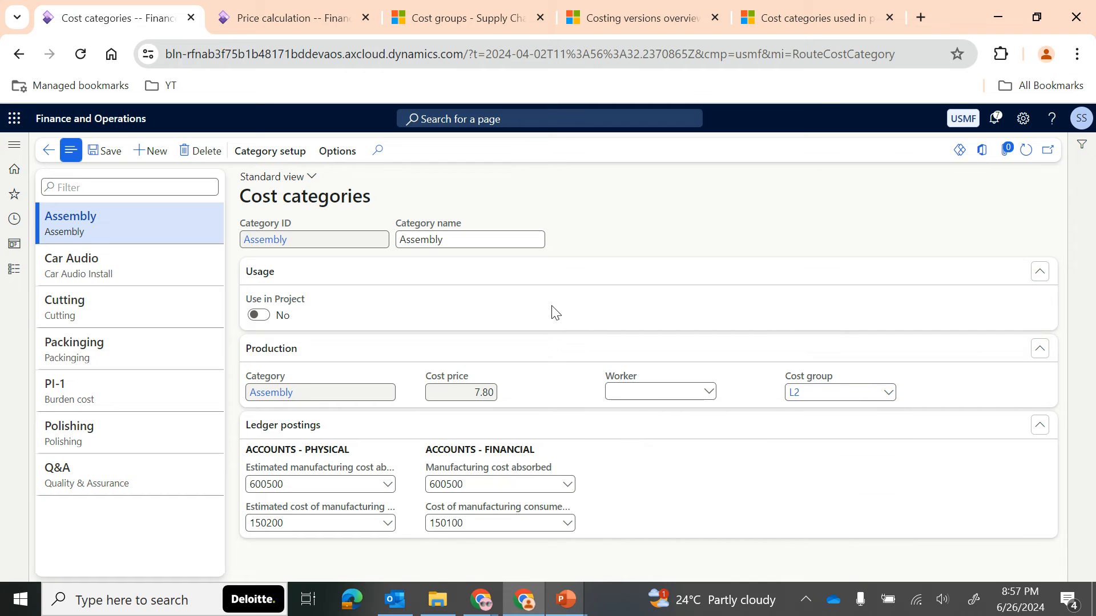
# - Return to the cost groups and compare the cost group types of L2 through L5, M1 and M2
pyautogui.click(14, 269)
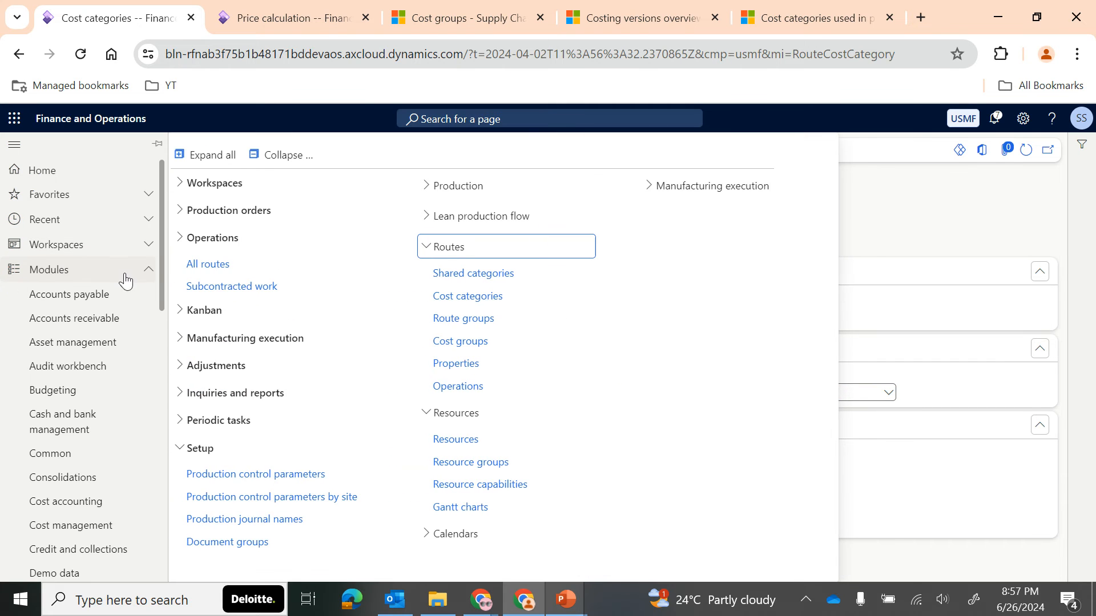
pyautogui.click(456, 343)
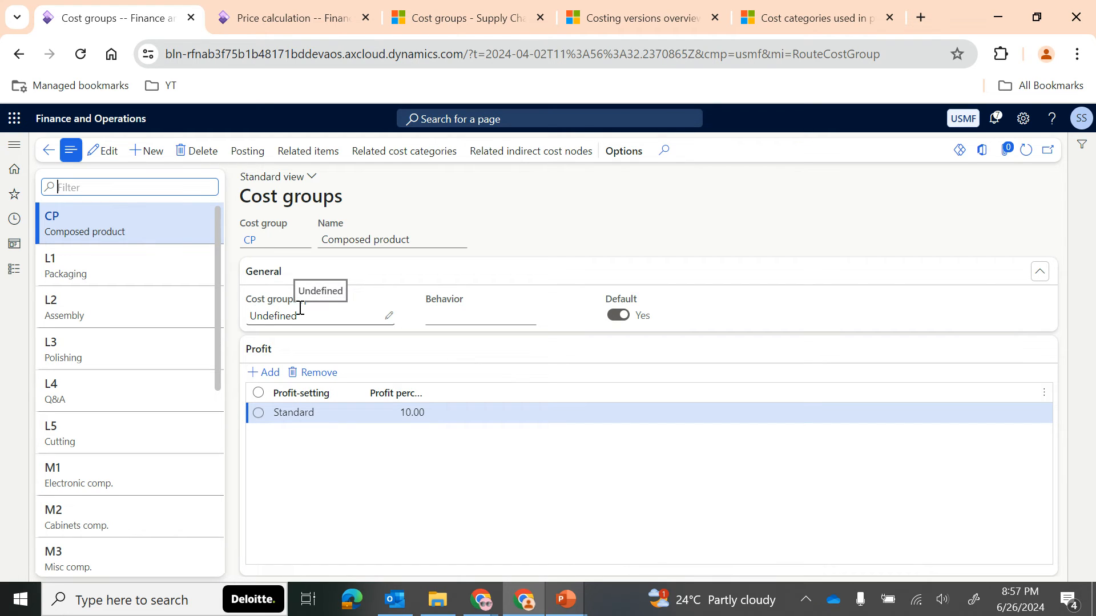
pyautogui.click(103, 300)
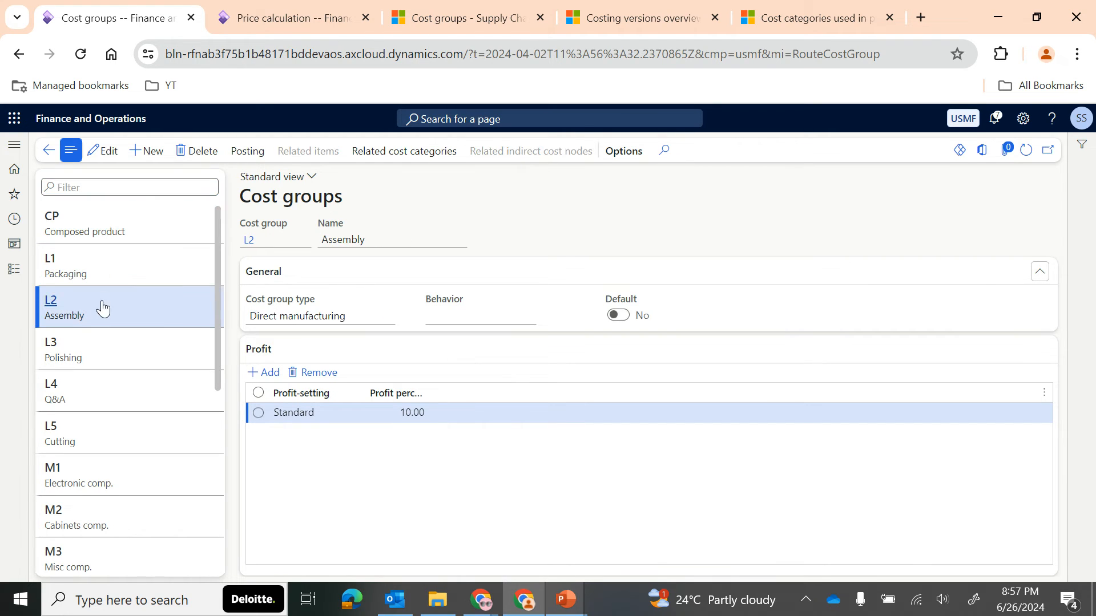
pyautogui.click(92, 348)
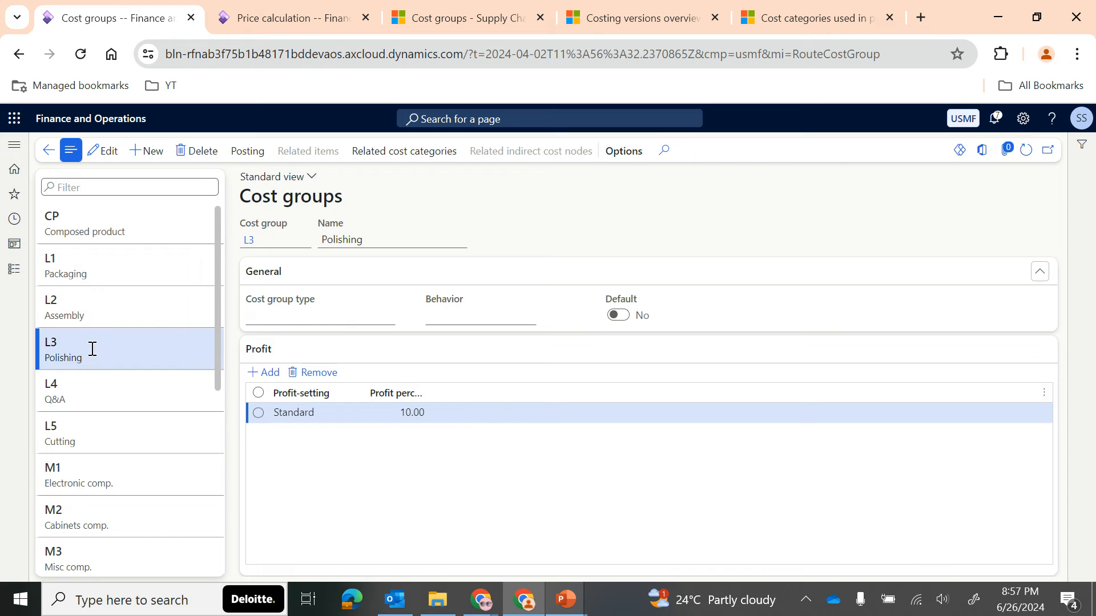
pyautogui.click(102, 391)
pyautogui.click(105, 426)
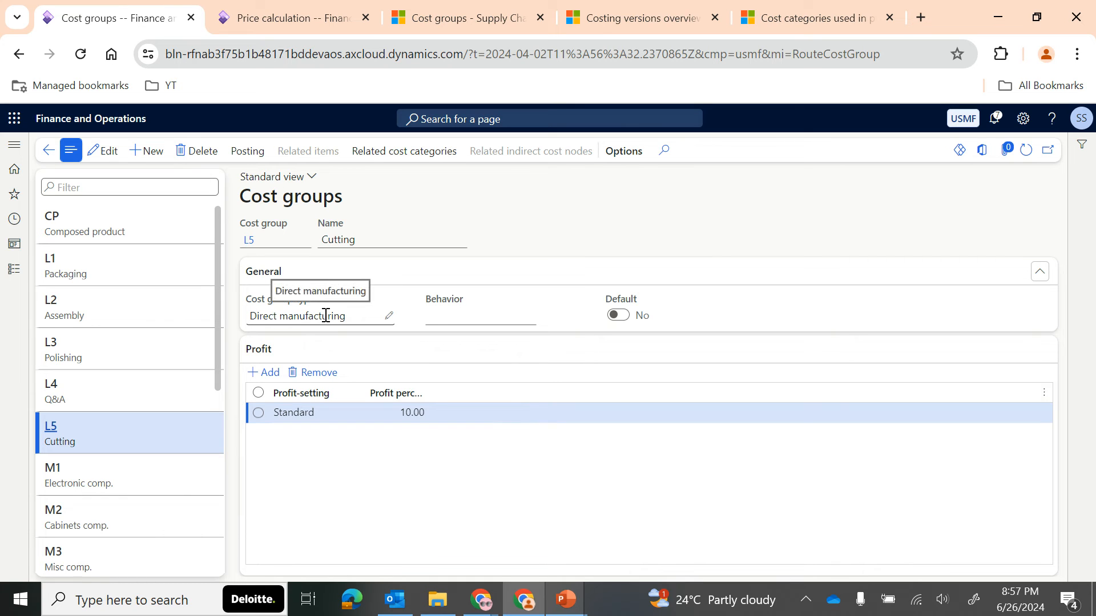
pyautogui.click(96, 466)
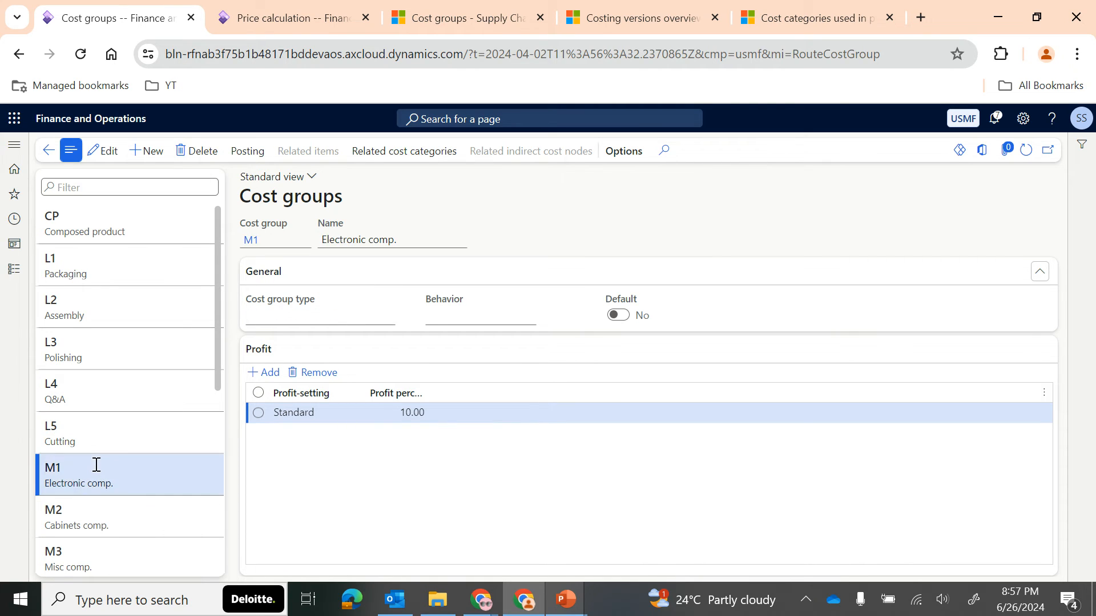
pyautogui.click(131, 522)
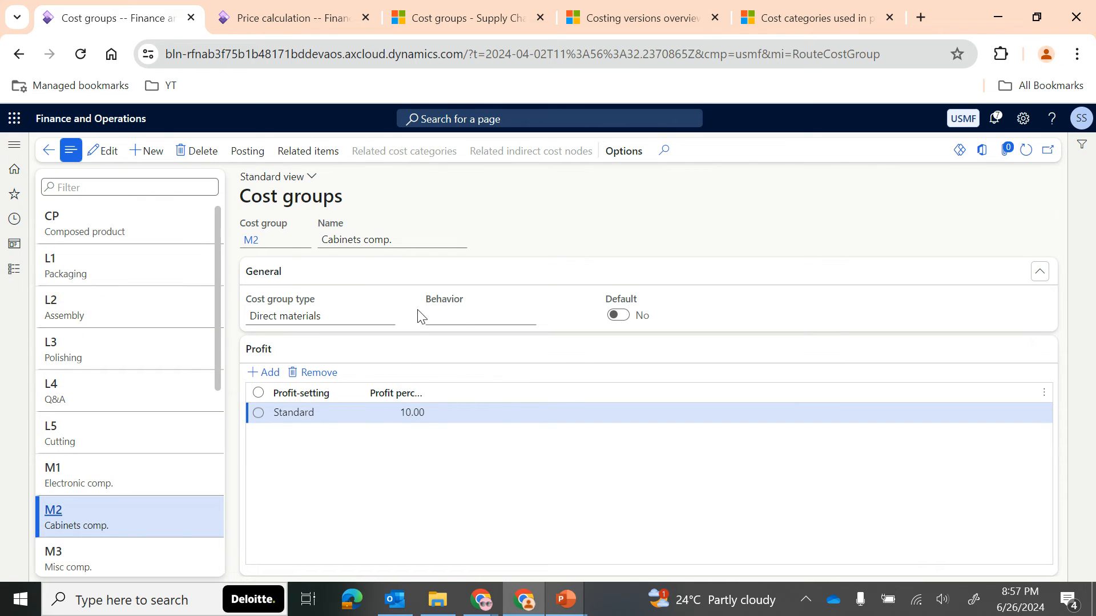
# - Display the Production control module's list of route and resource setup pages
pyautogui.click(14, 269)
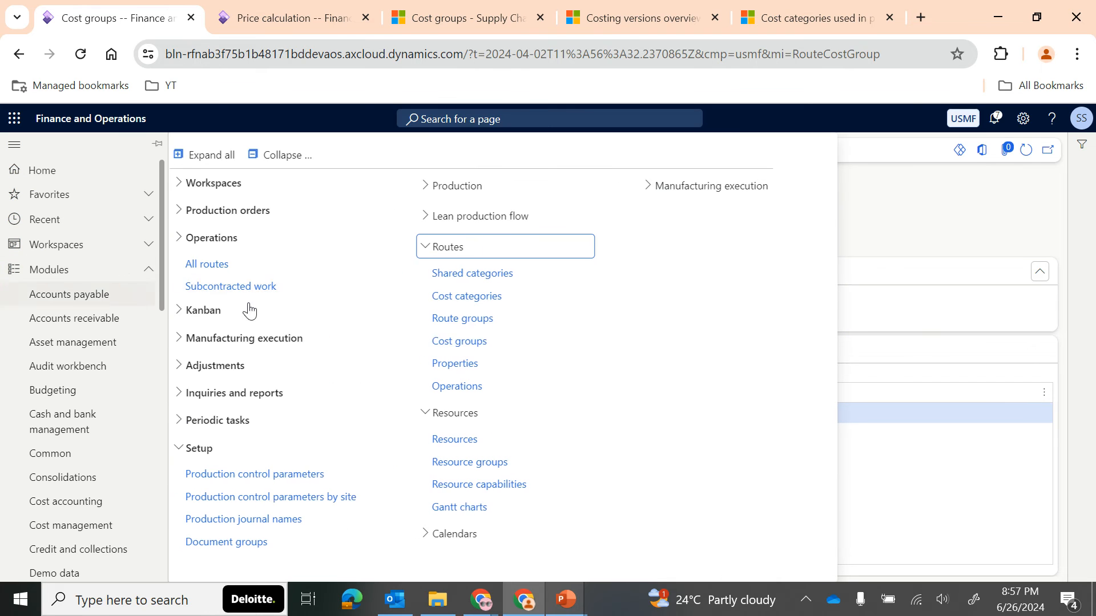